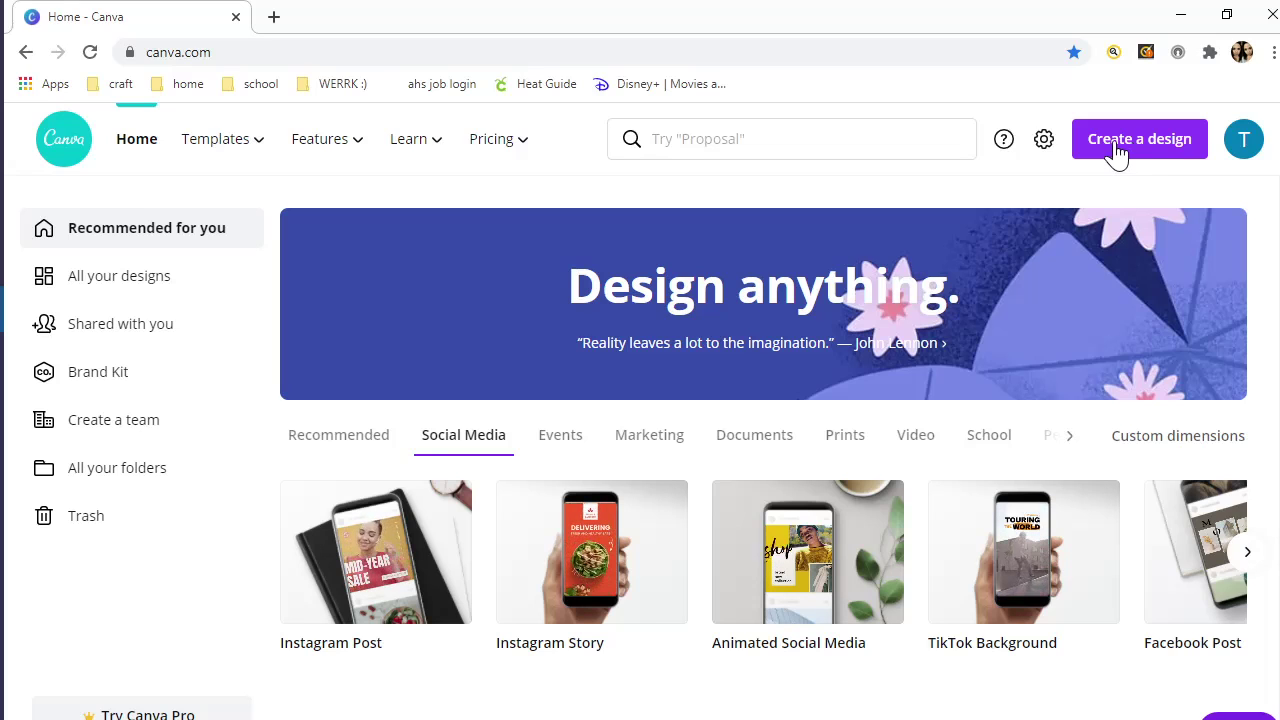
Create a blank custom-size design of 6 × 9 inches.
{"action": "left_click", "coordinate": [1117, 154]}
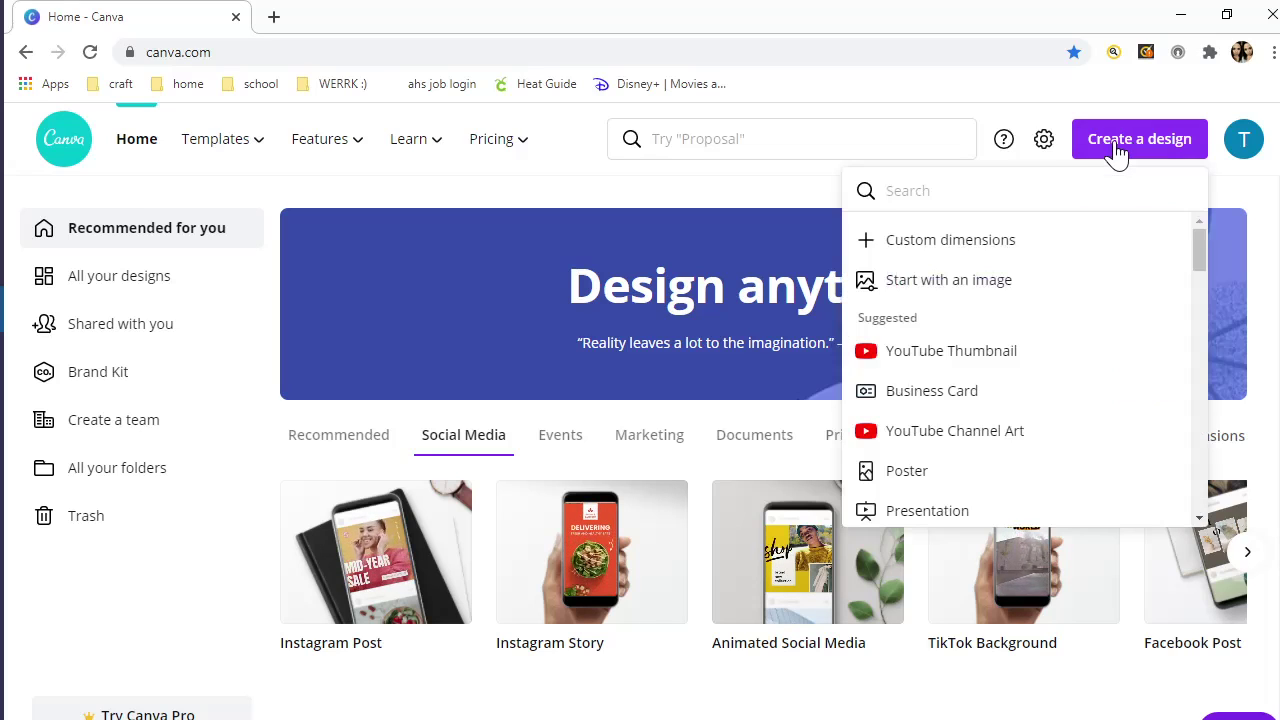
{"action": "left_click", "coordinate": [1055, 250]}
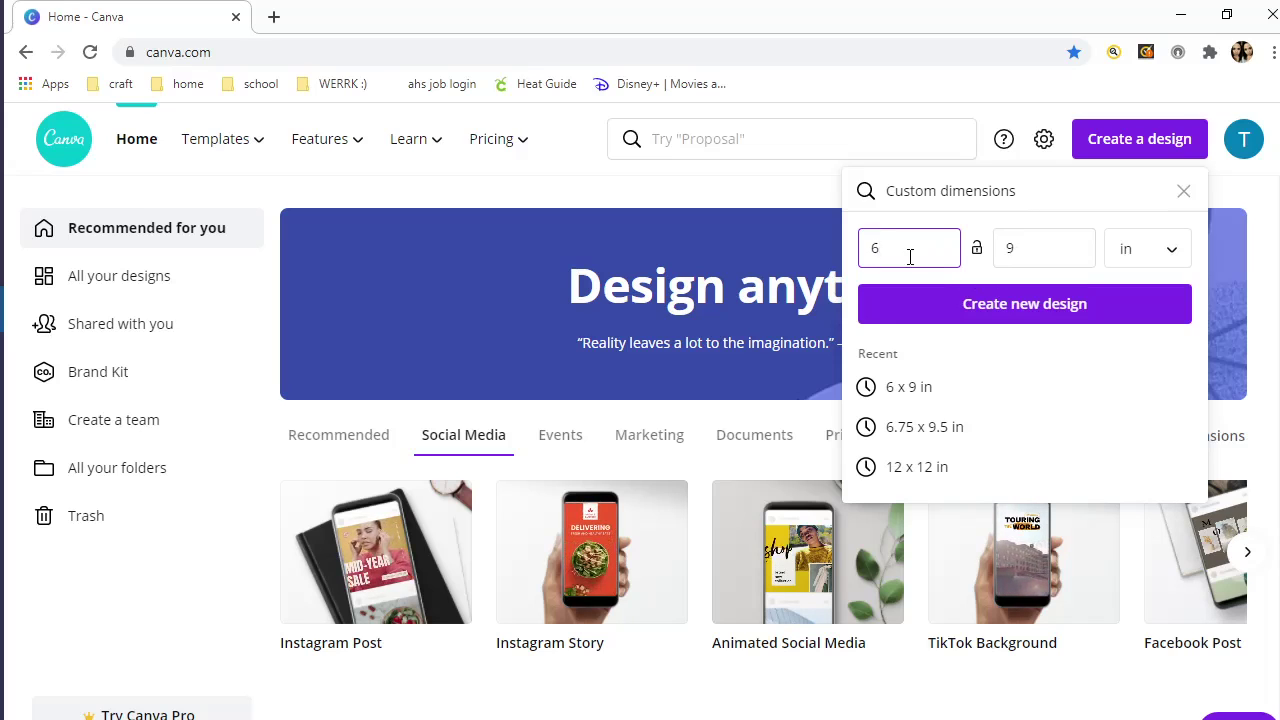
{"action": "left_click", "coordinate": [1173, 260]}
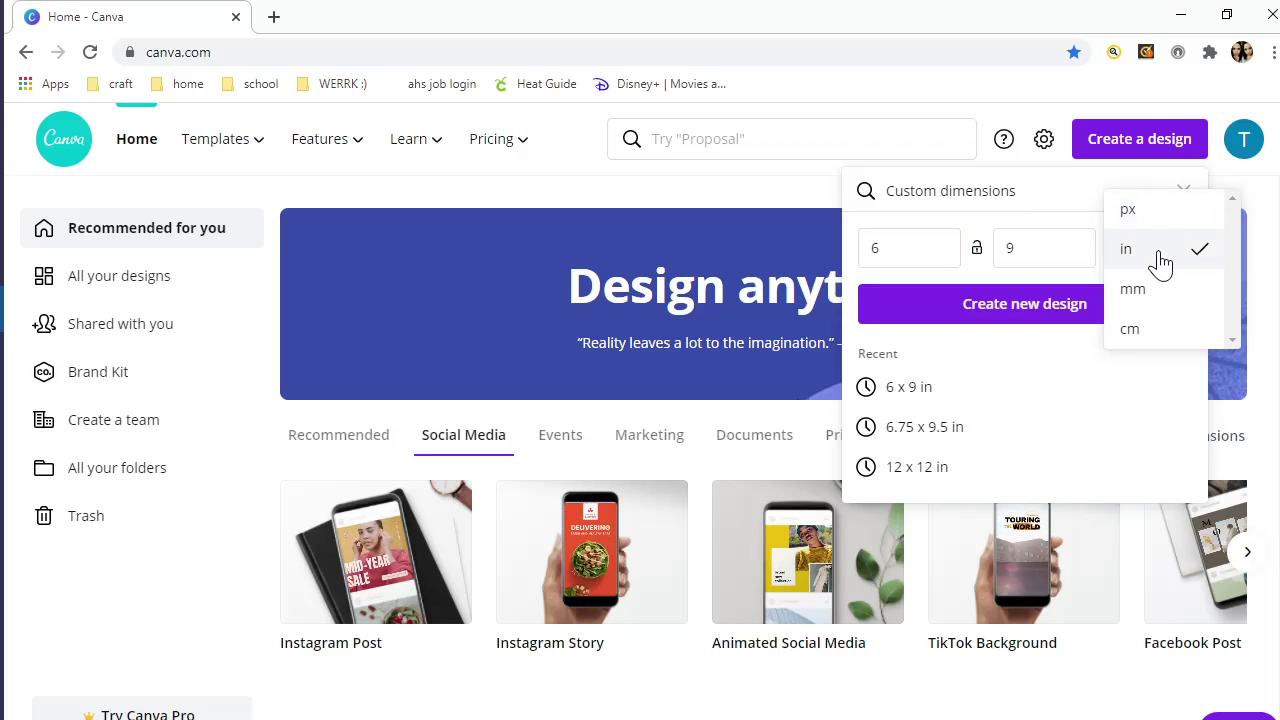
{"action": "left_click", "coordinate": [1157, 259]}
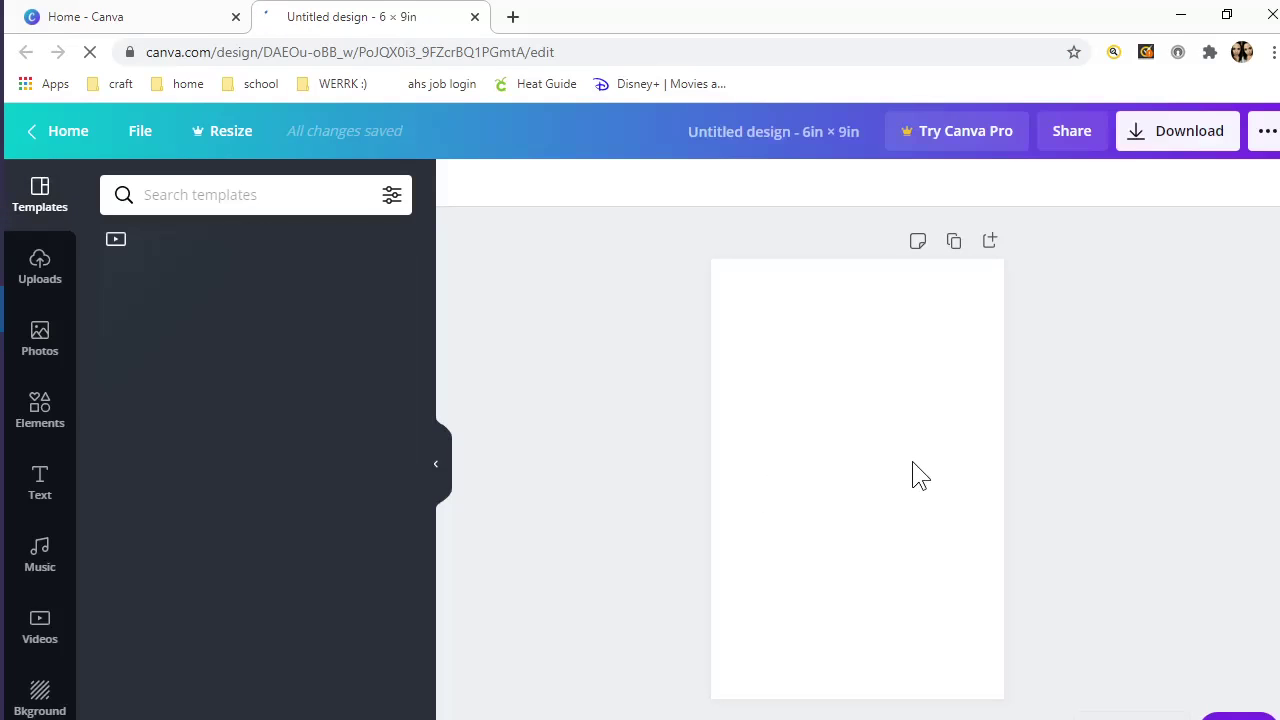
Add a heading text box reading 'Fresh', correcting the mistyped capitals.
{"action": "left_click", "coordinate": [769, 460]}
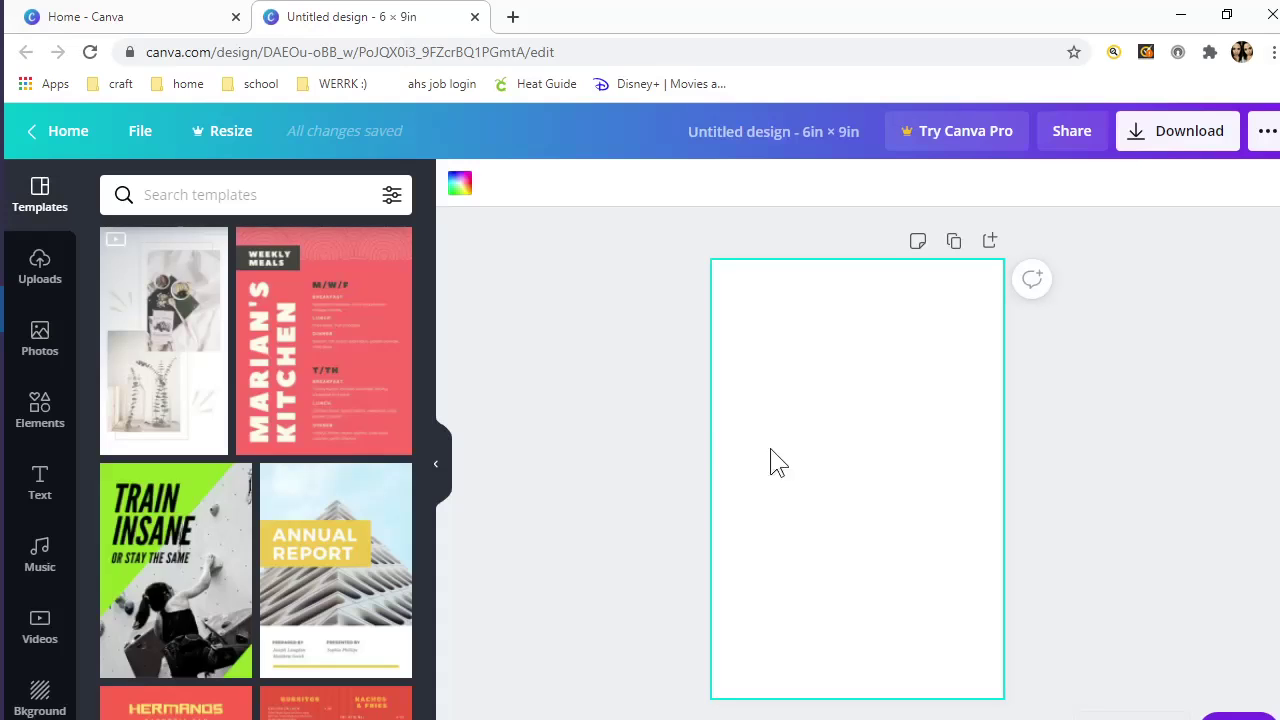
{"action": "left_click", "coordinate": [60, 484]}
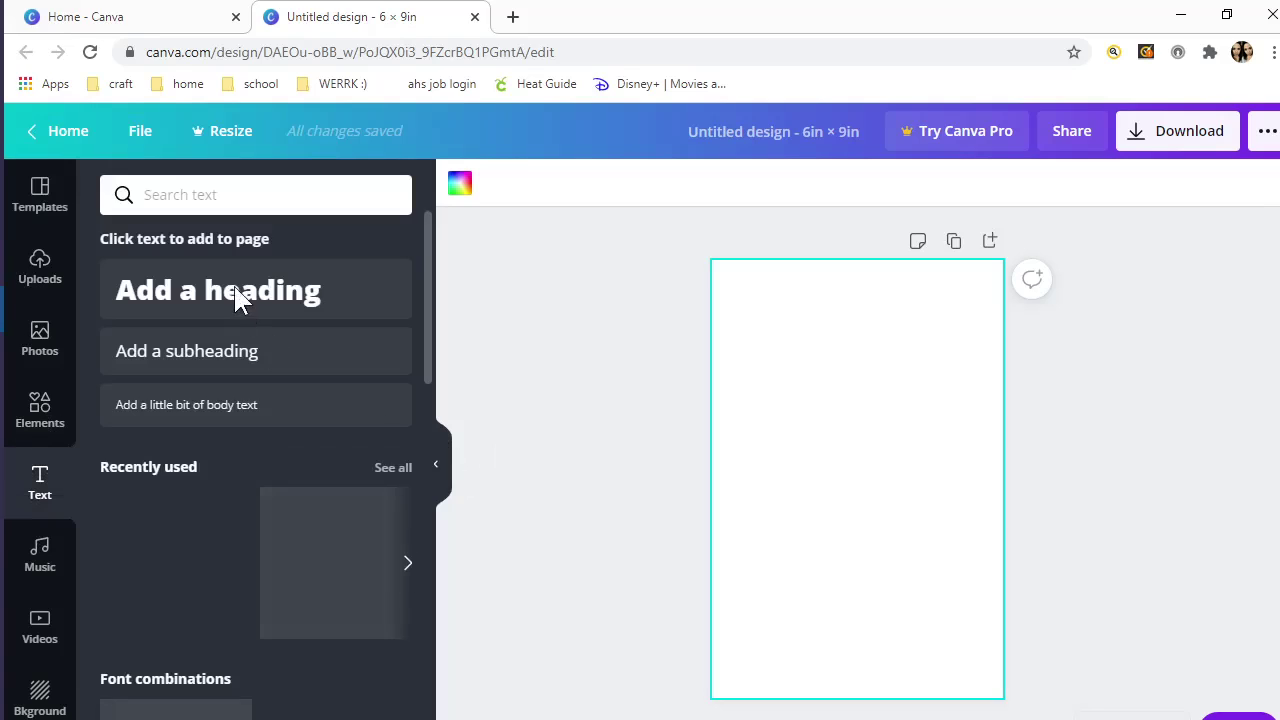
{"action": "left_click", "coordinate": [237, 298]}
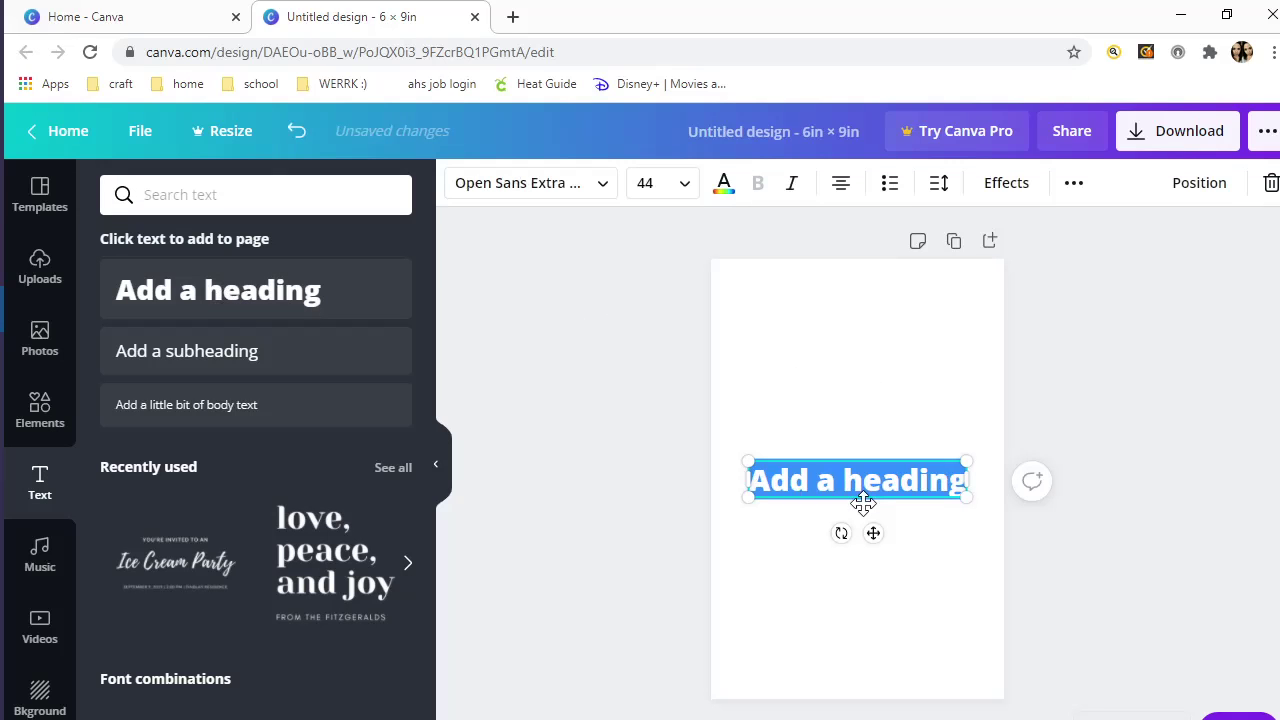
{"action": "type", "text": "fRESH"}
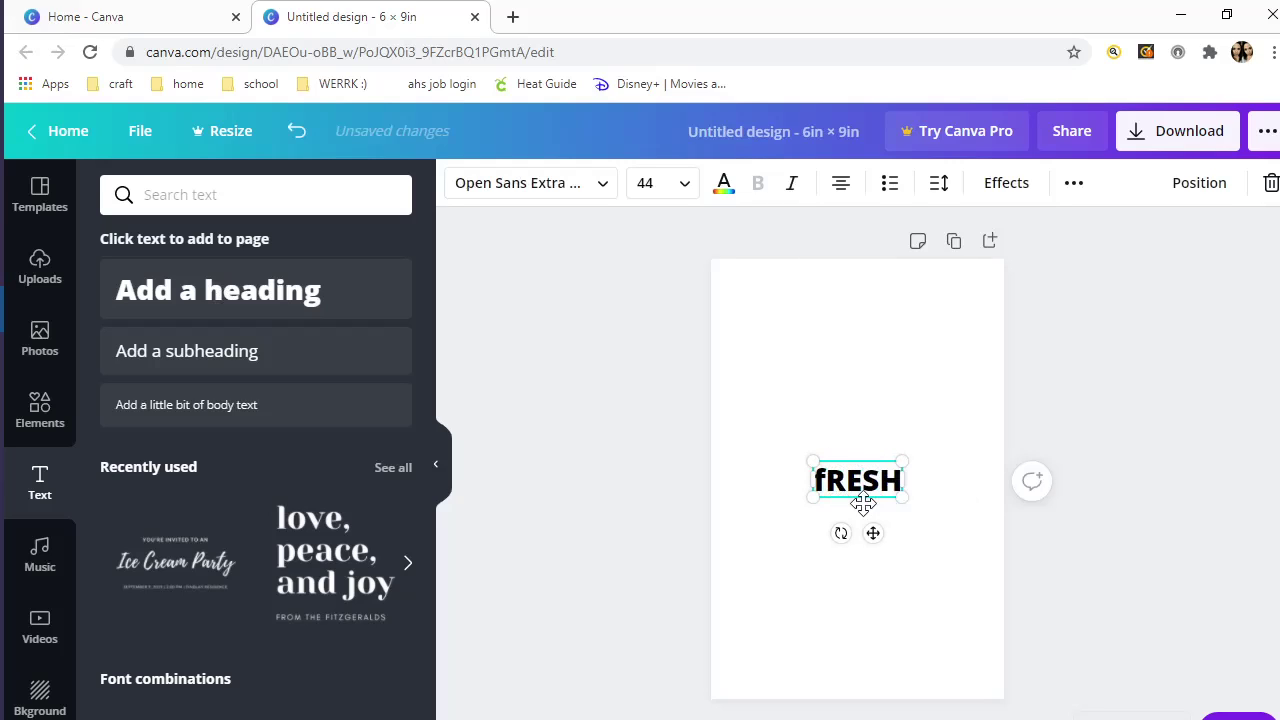
{"action": "key", "text": "Caps_Lock"}
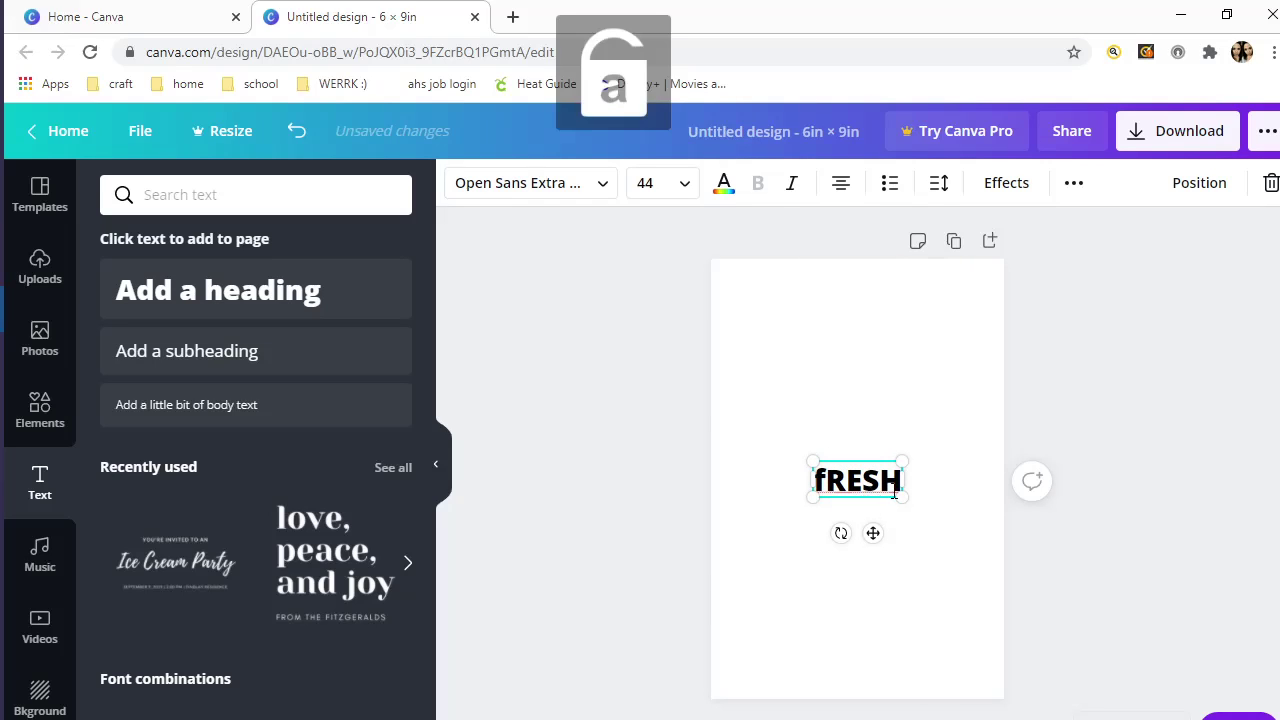
{"action": "key", "text": "shift+Left"}
{"action": "key", "text": "shift+Left"}
{"action": "key", "text": "shift+Left"}
{"action": "key", "text": "shift+Left"}
{"action": "key", "text": "shift+Left"}
{"action": "type", "text": "Fresh"}
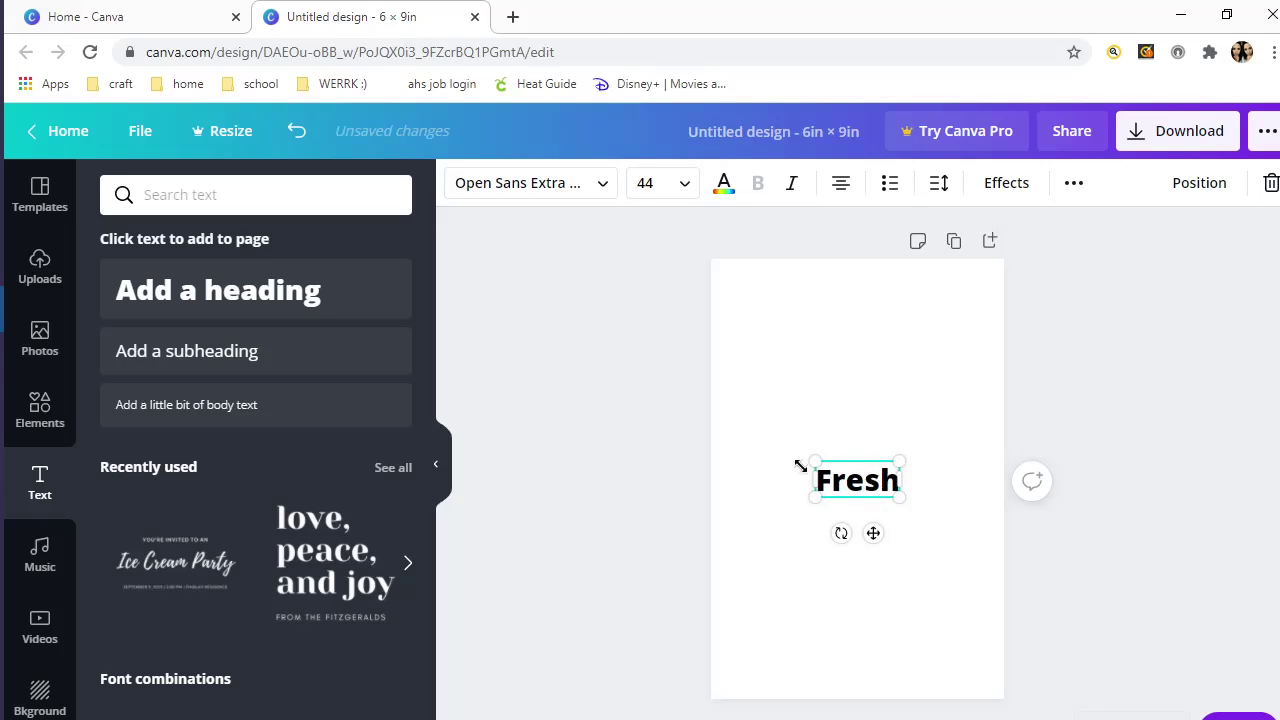
Move Fresh near the top, set it in Great Vibes, and enlarge it to about 91 pt.
{"action": "left_click_drag", "start_coordinate": [869, 531], "coordinate": [869, 357]}
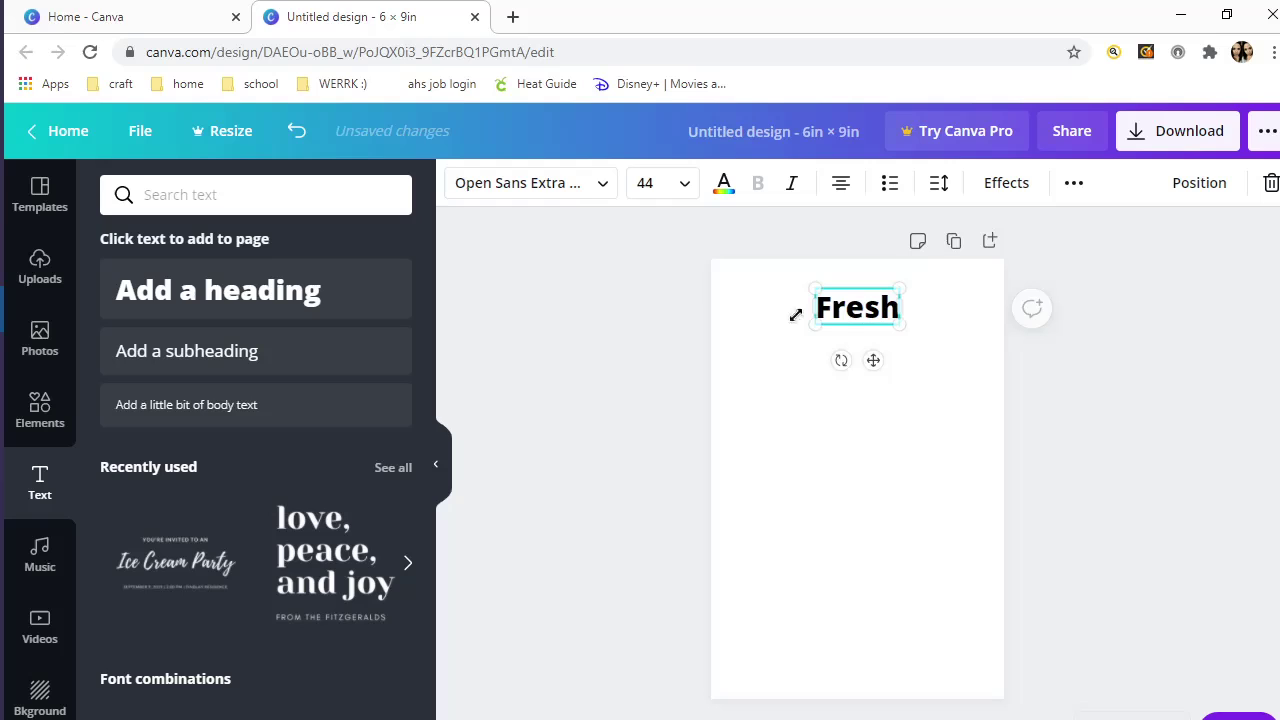
{"action": "left_click", "coordinate": [604, 186]}
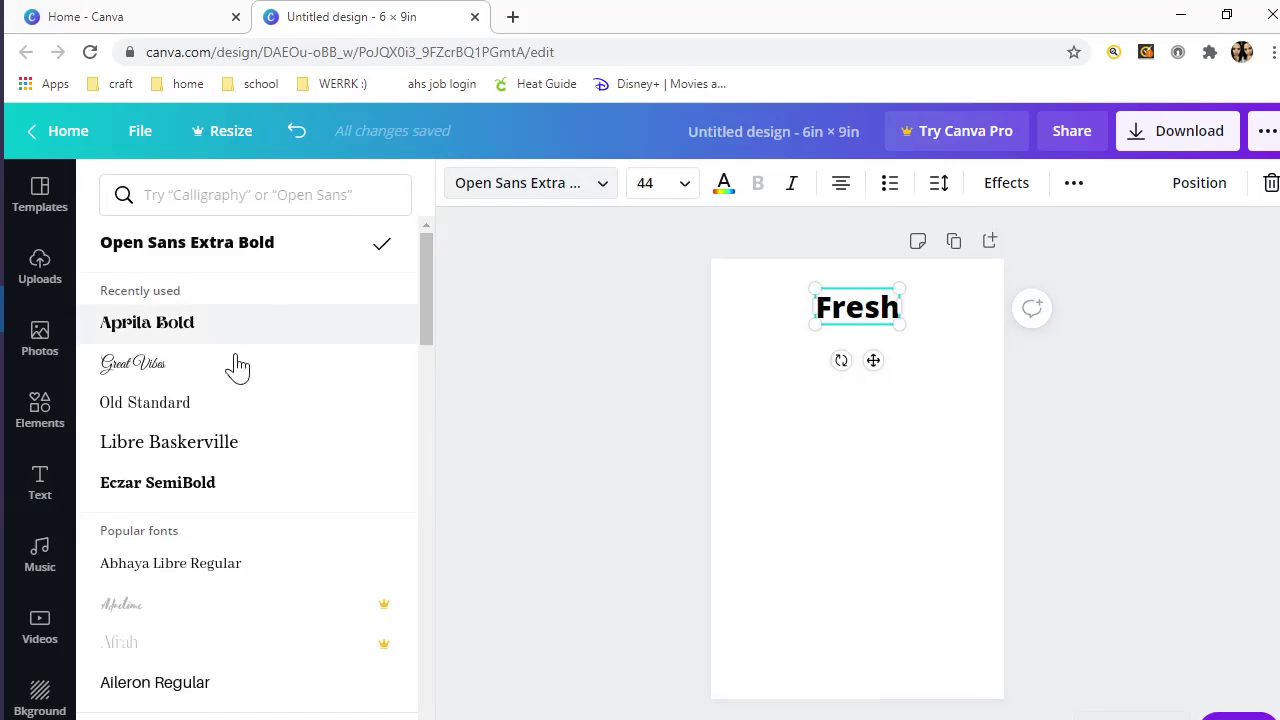
{"action": "left_click", "coordinate": [148, 367]}
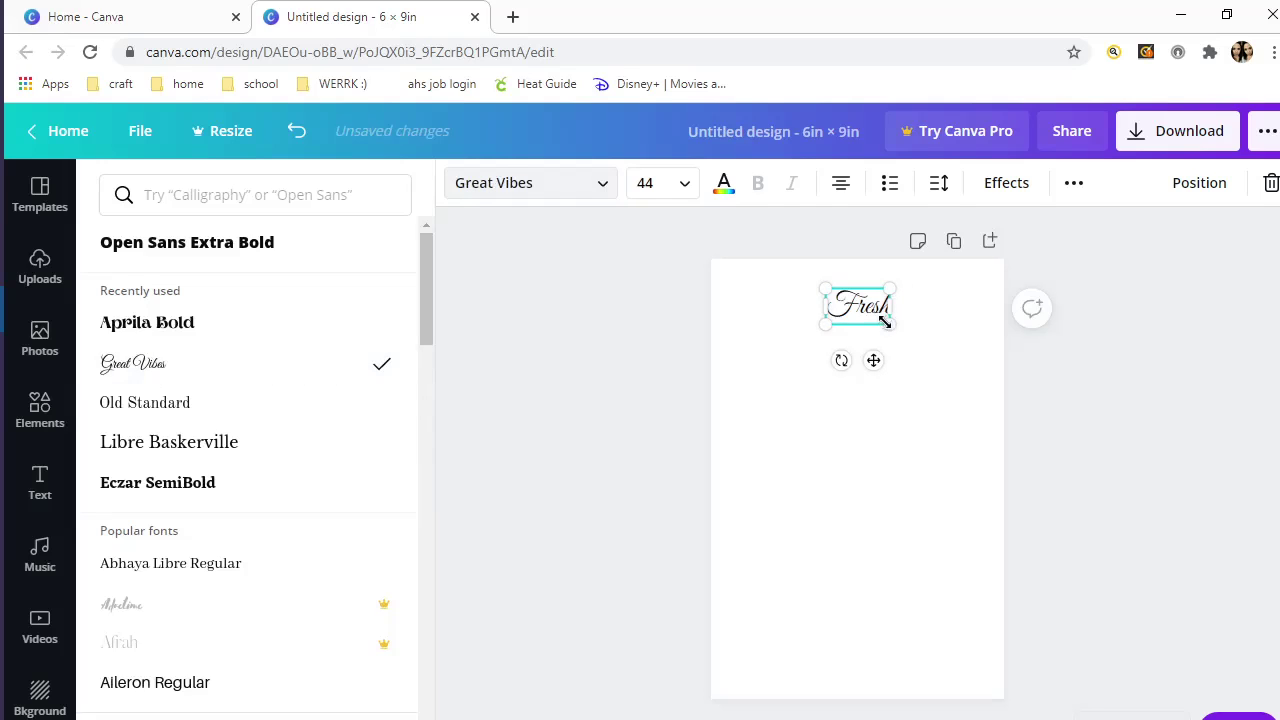
{"action": "left_click_drag", "start_coordinate": [885, 323], "coordinate": [866, 346]}
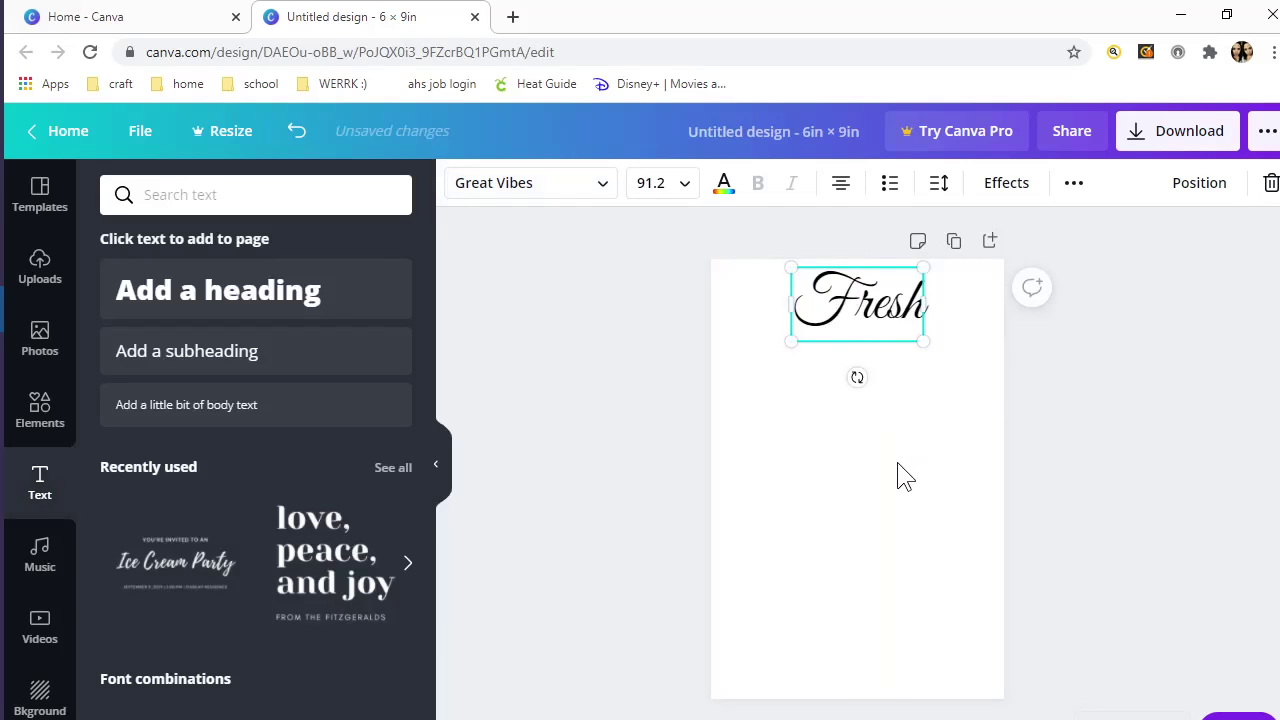
{"action": "left_click", "coordinate": [864, 513]}
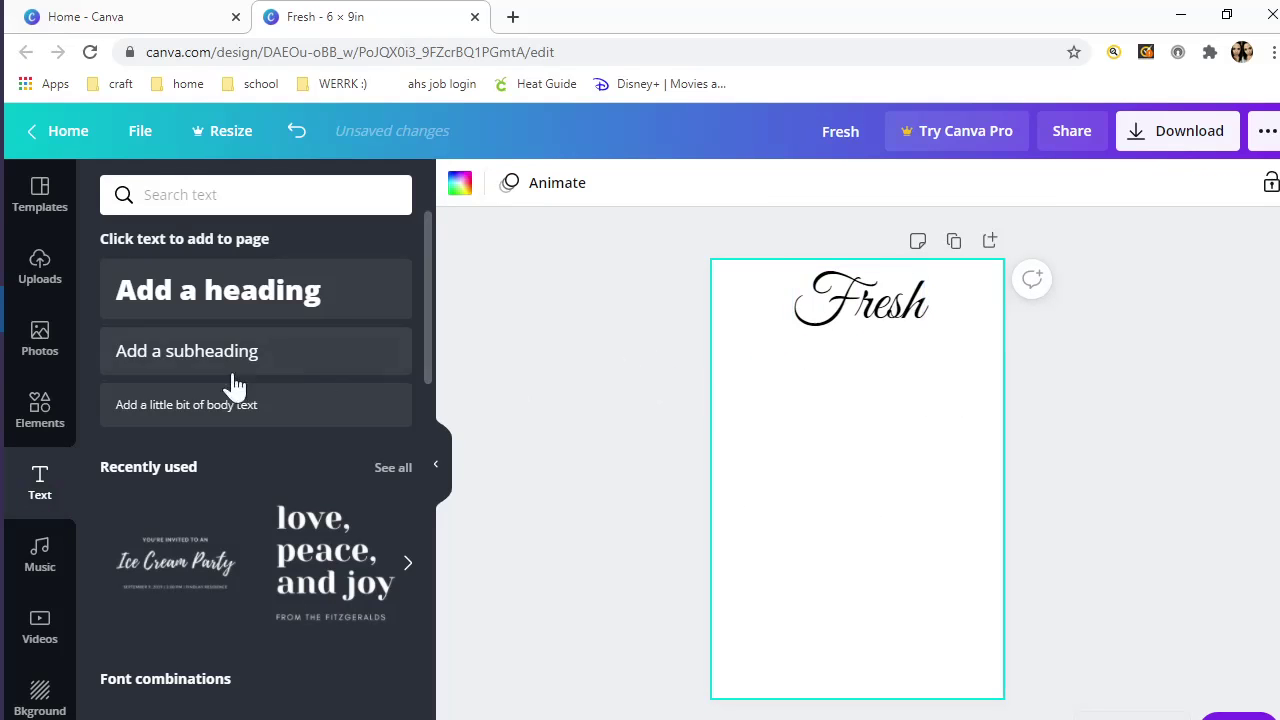
Add a SOAP heading below Fresh in Aprila Bold, enlarged to about 82 pt.
{"action": "left_click", "coordinate": [318, 305]}
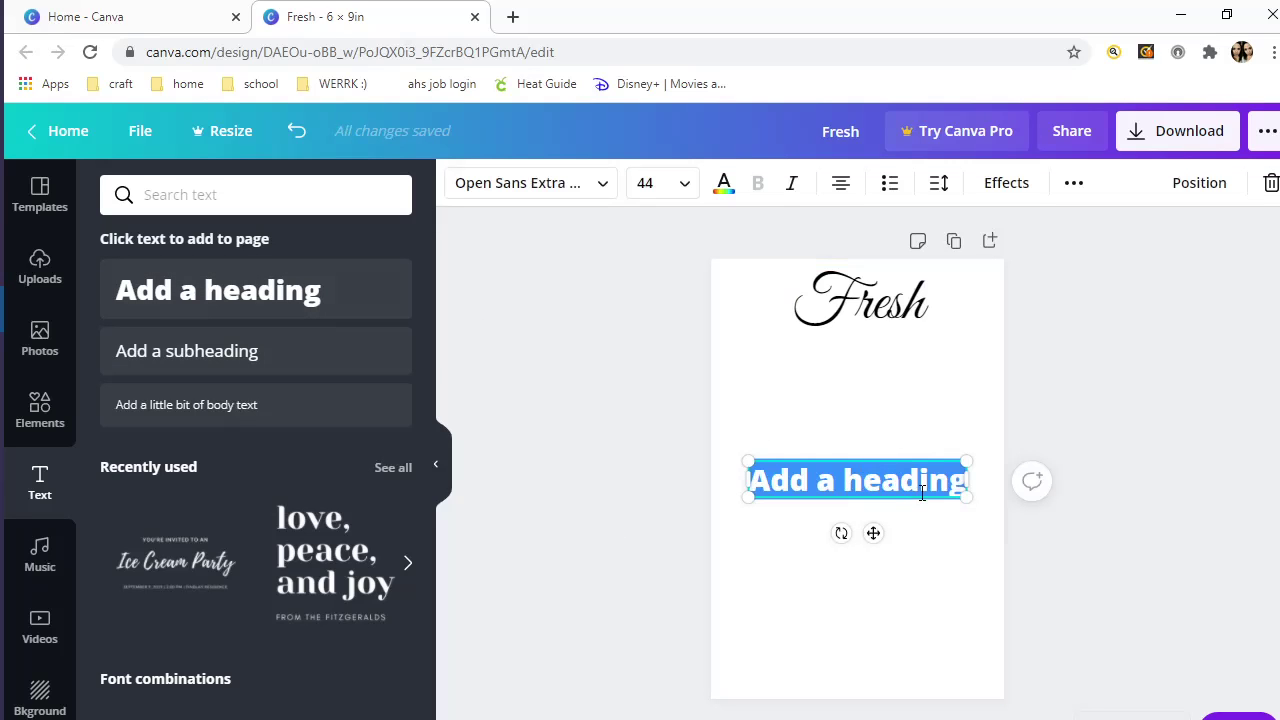
{"action": "key", "text": "Caps_Lock"}
{"action": "type", "text": "SOAP"}
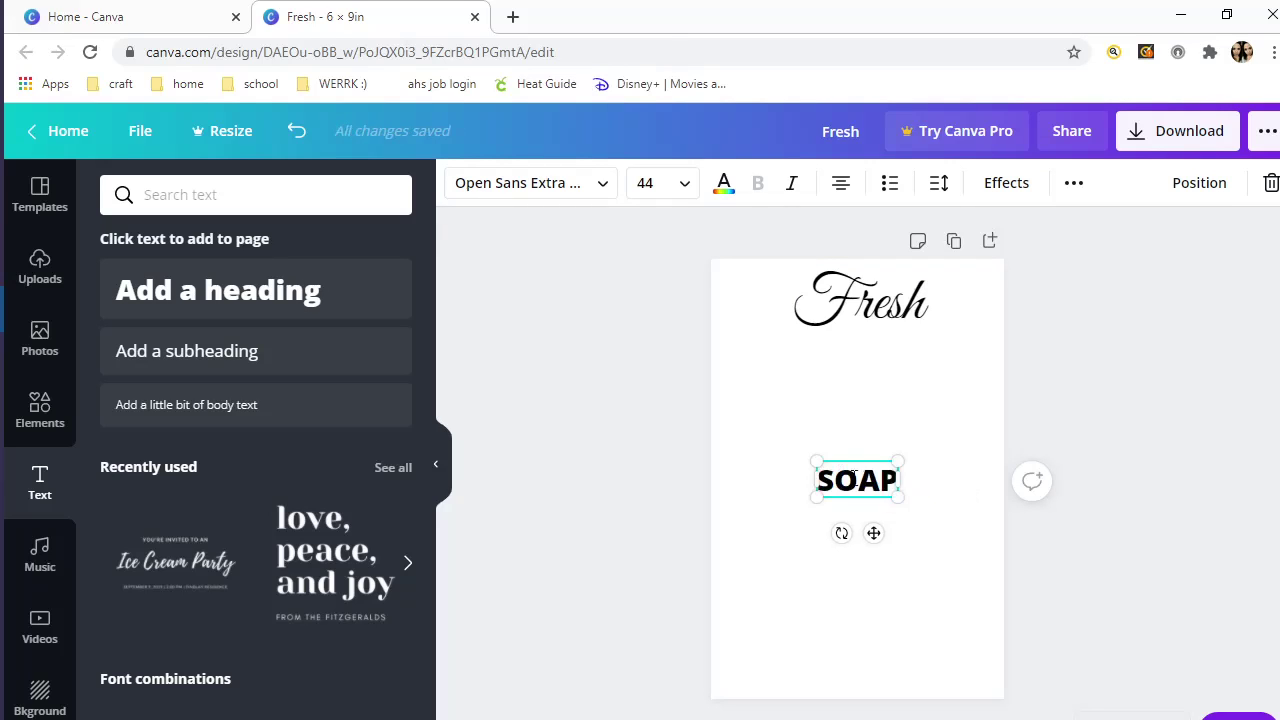
{"action": "left_click_drag", "start_coordinate": [873, 533], "coordinate": [814, 430]}
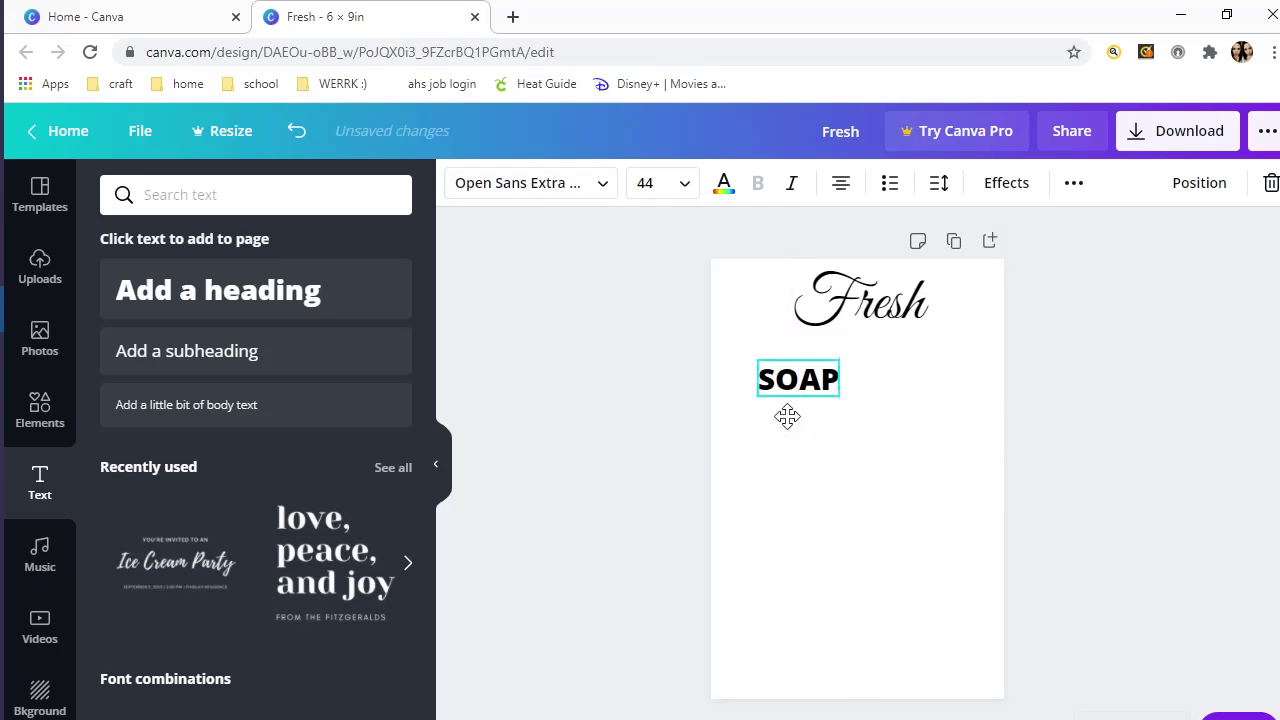
{"action": "left_click", "coordinate": [583, 190]}
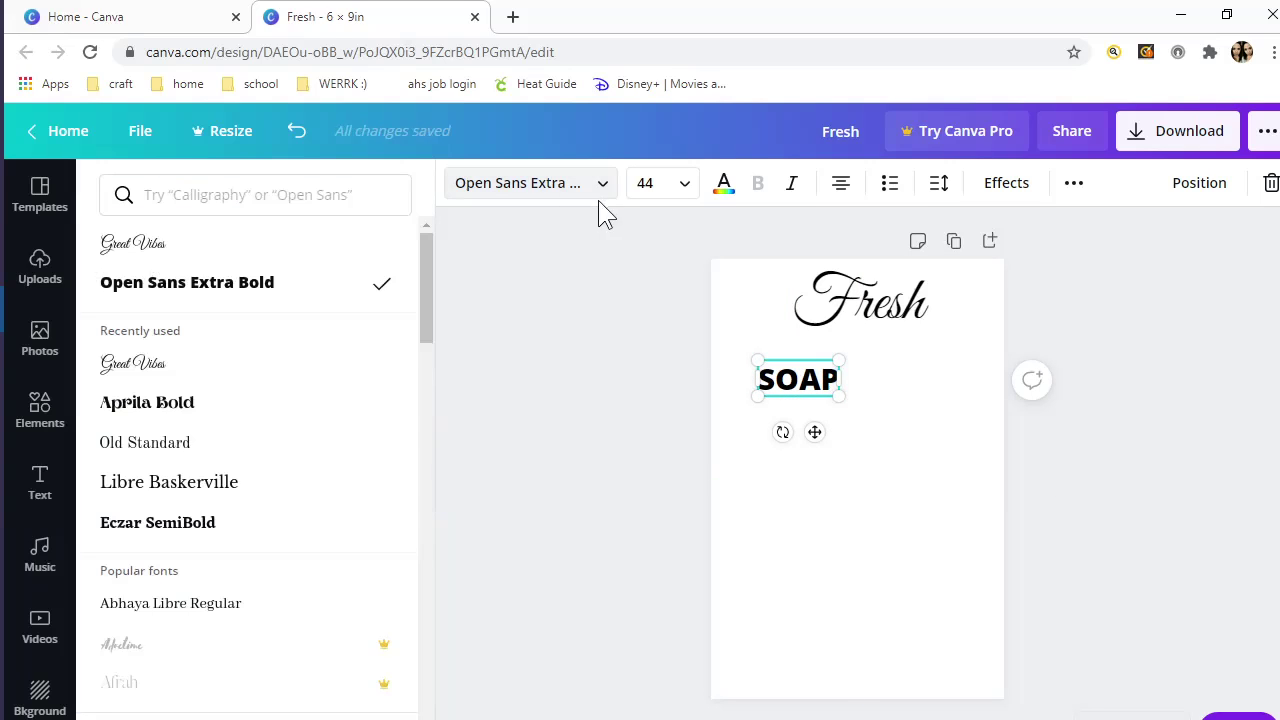
{"action": "left_click", "coordinate": [188, 406]}
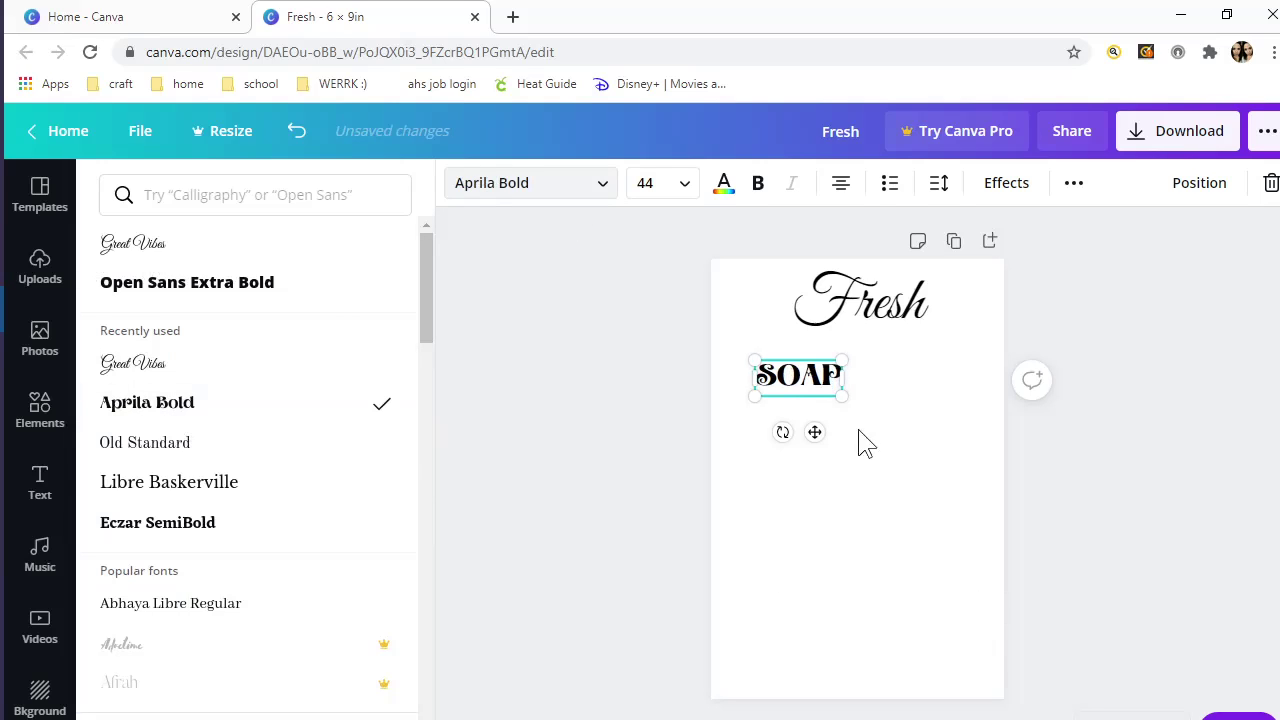
{"action": "left_click_drag", "start_coordinate": [843, 396], "coordinate": [903, 463]}
{"action": "key", "text": "Escape"}
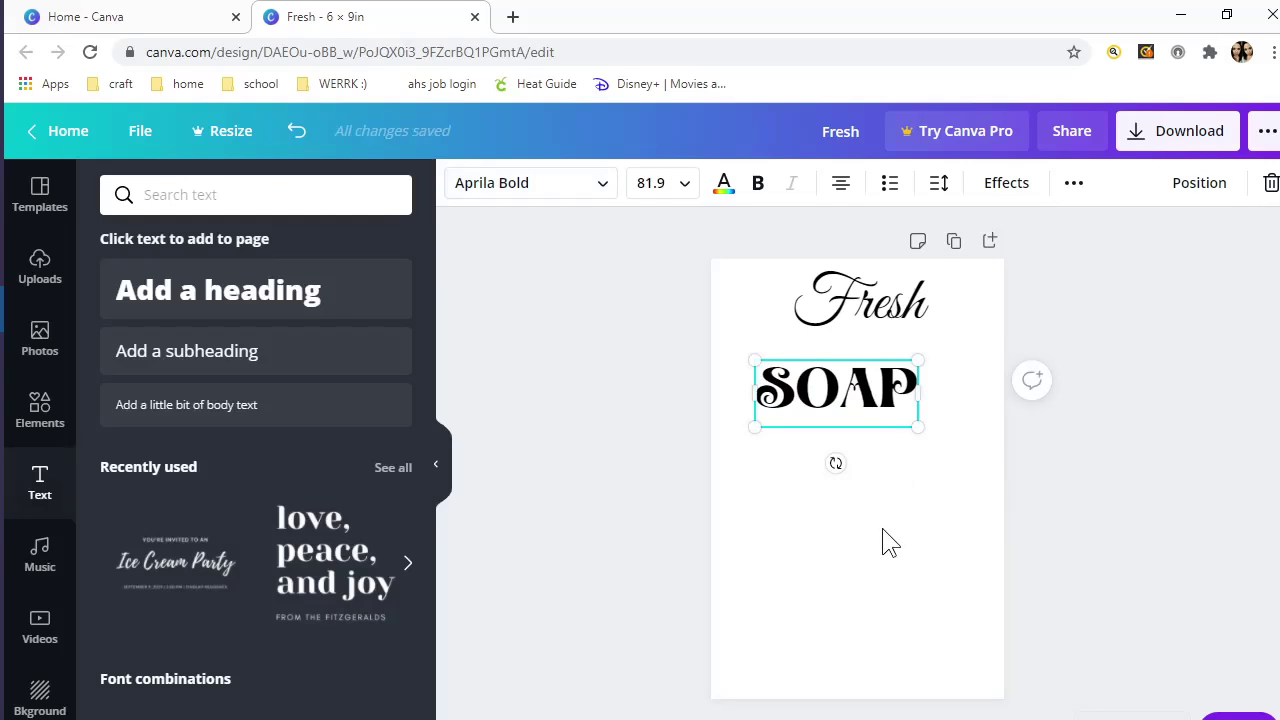
{"action": "left_click", "coordinate": [880, 522]}
Duplicate SOAP, retype the copy as WATER, and place it slightly right below SOAP.
{"action": "left_click", "coordinate": [871, 414]}
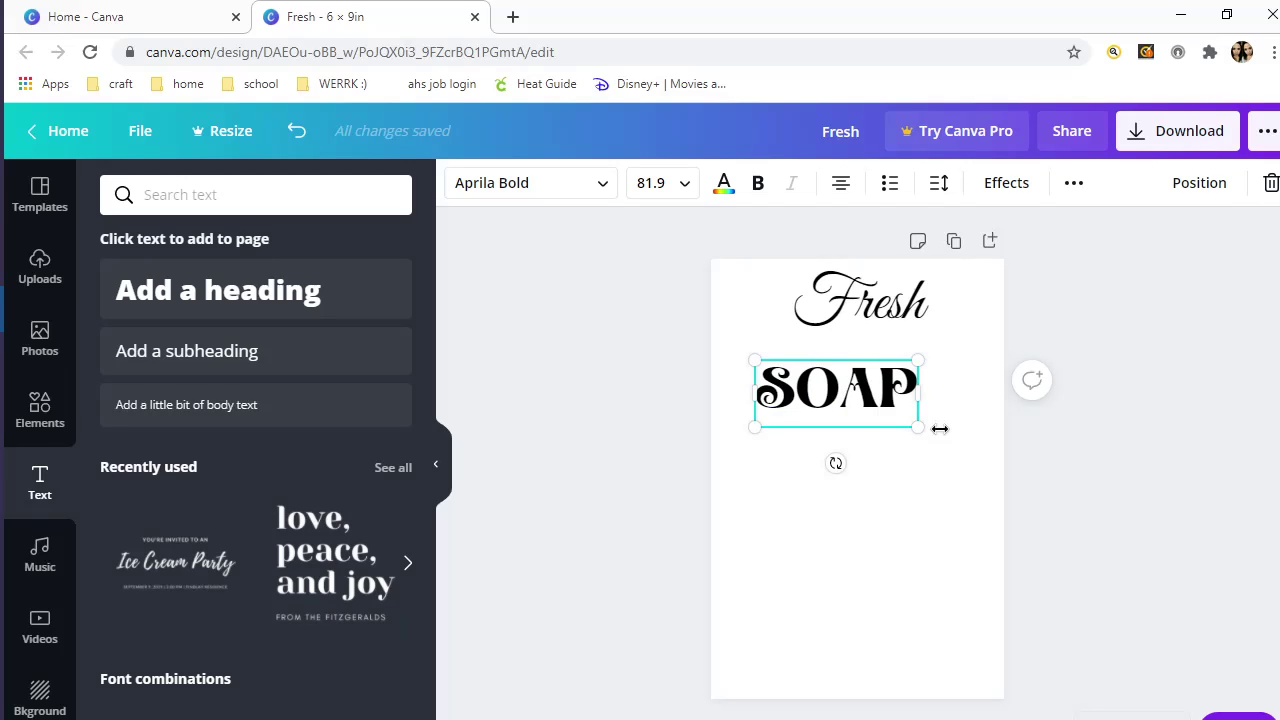
{"action": "left_click_drag", "start_coordinate": [915, 422], "coordinate": [925, 432]}
{"action": "double_click", "coordinate": [902, 412]}
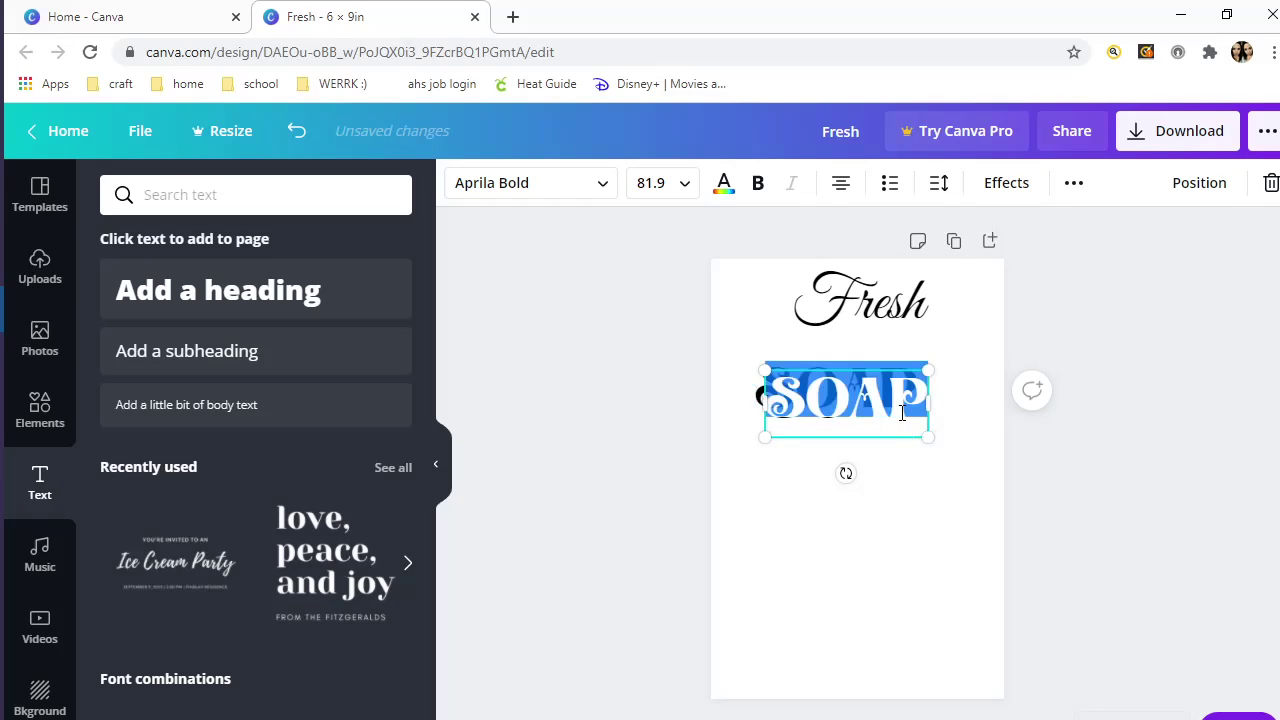
{"action": "type", "text": "WATER"}
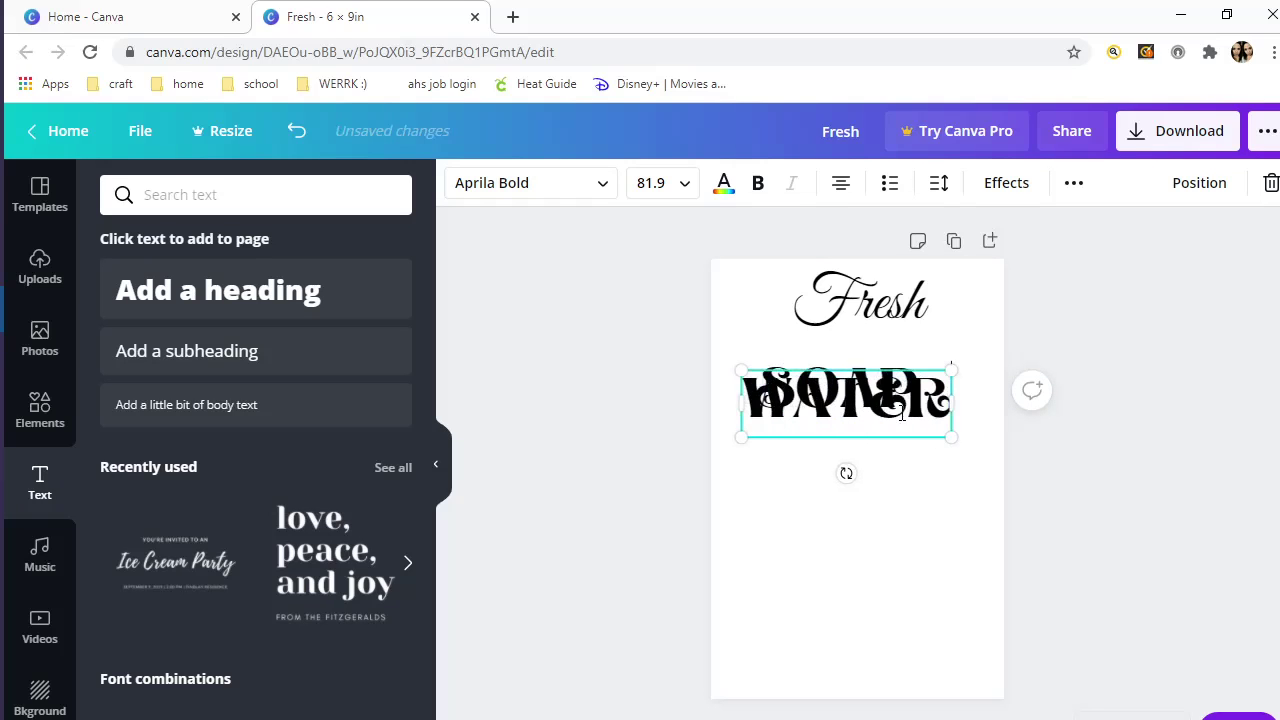
{"action": "left_click_drag", "start_coordinate": [903, 437], "coordinate": [940, 503]}
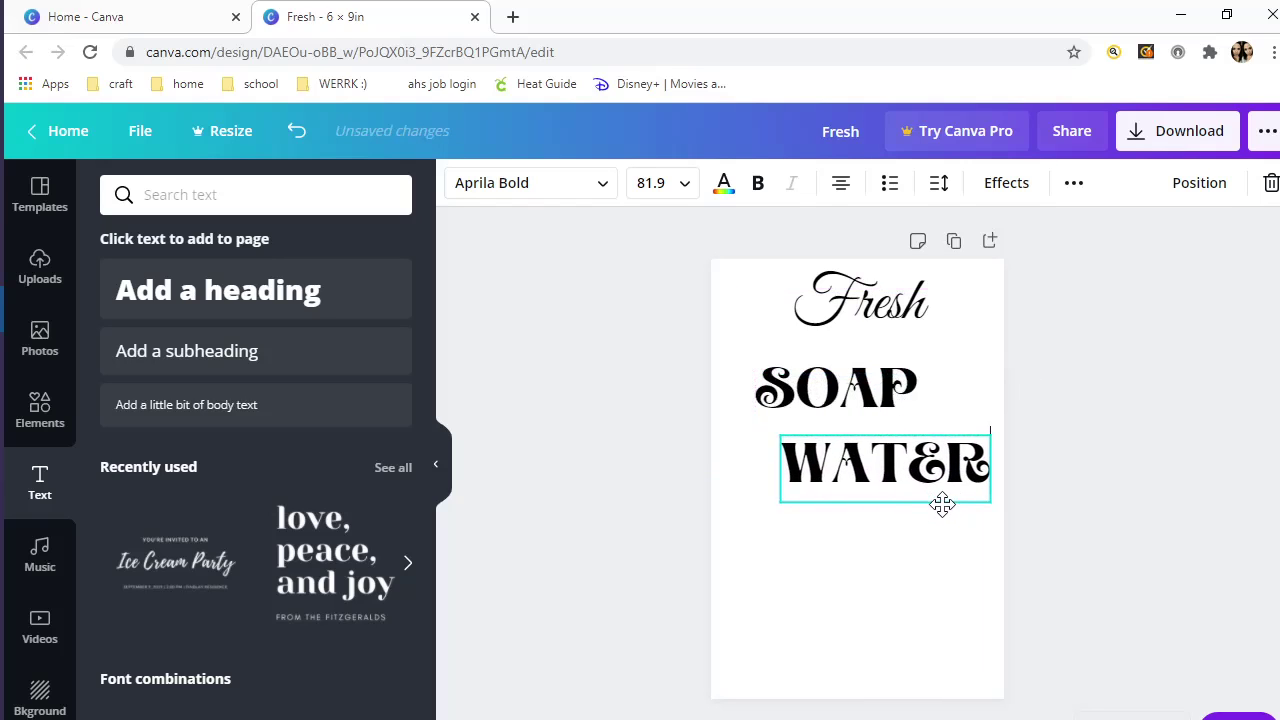
Nudge WATER right, then add a subheading reading 'and' placed beside SOAP.
{"action": "left_click", "coordinate": [886, 614]}
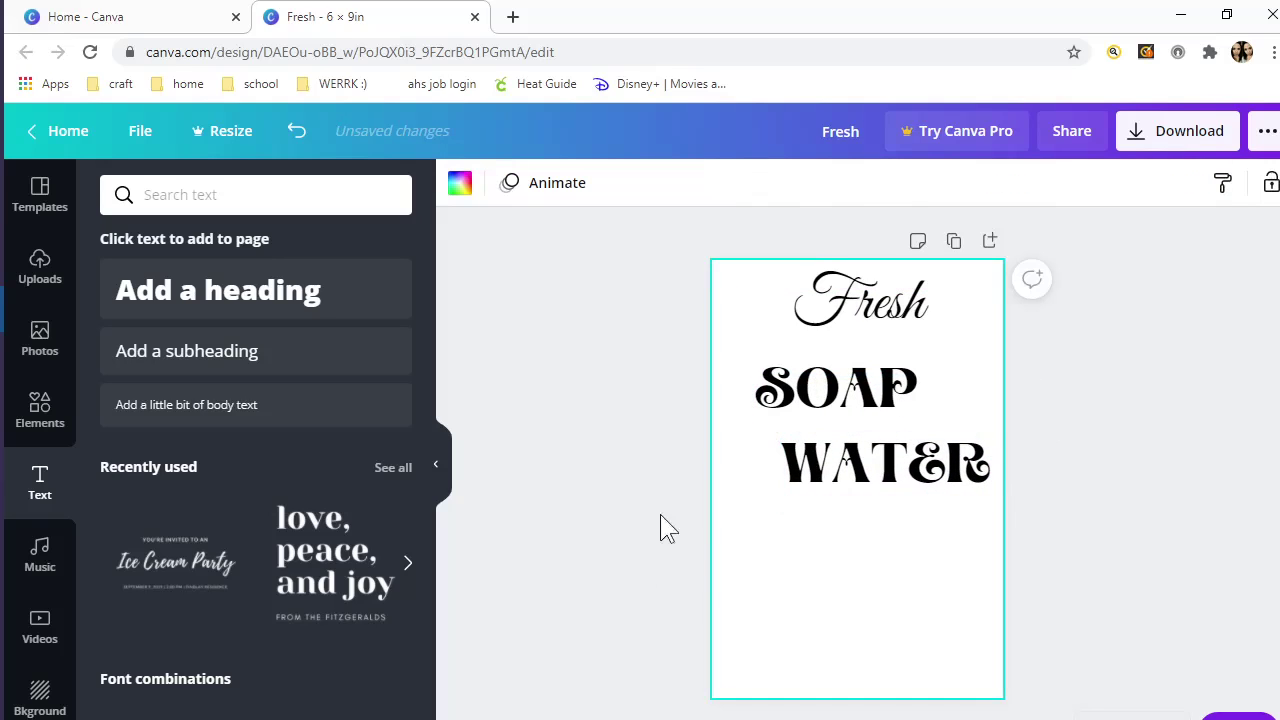
{"action": "left_click", "coordinate": [262, 356]}
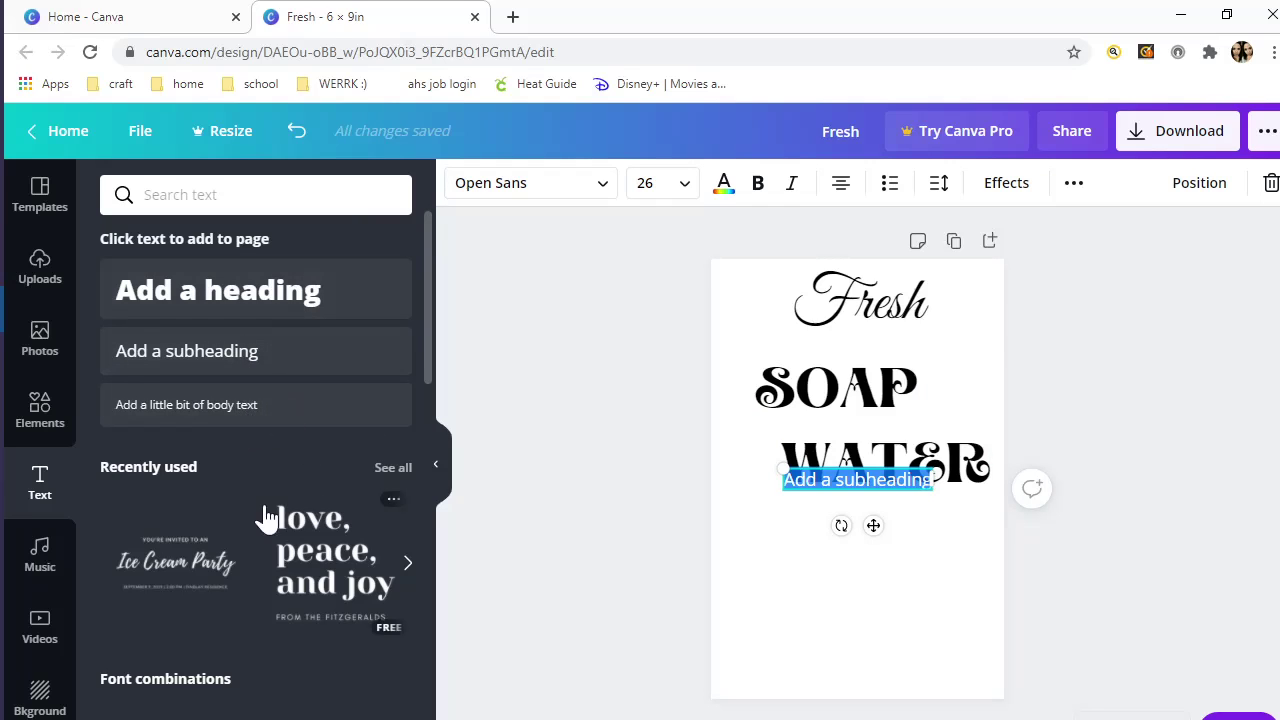
{"action": "left_click_drag", "start_coordinate": [430, 370], "coordinate": [444, 284]}
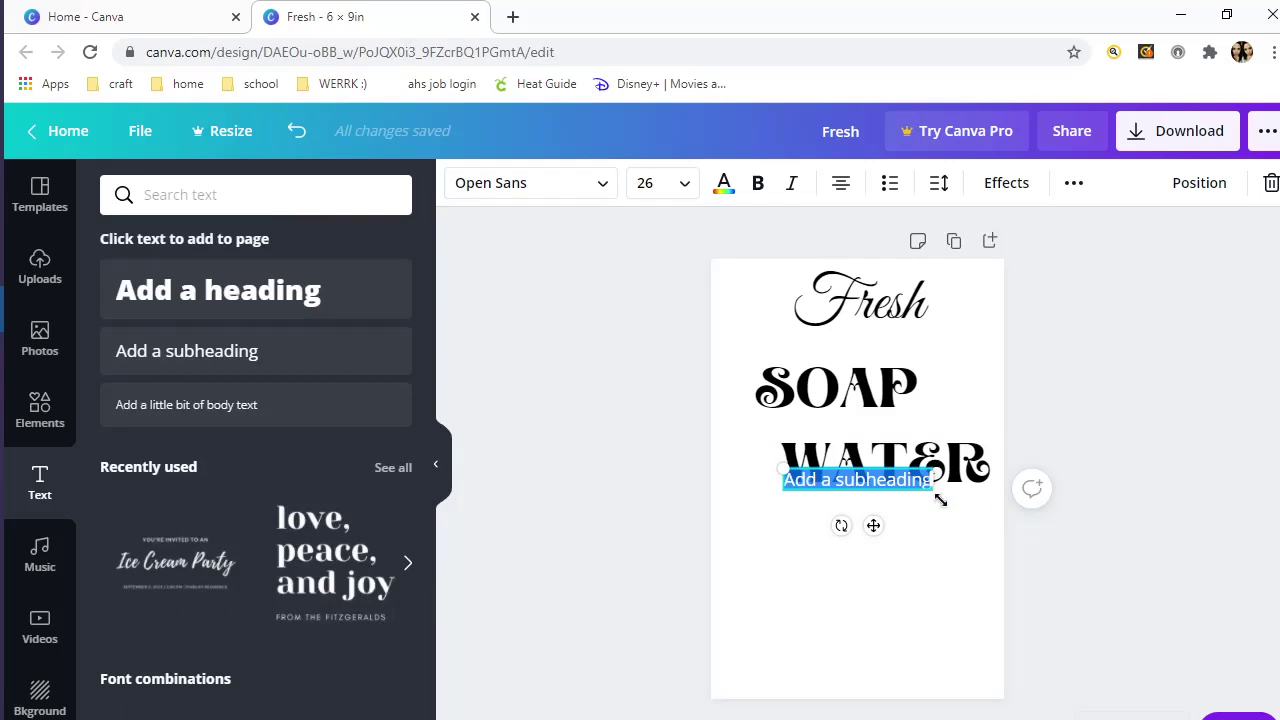
{"action": "key", "text": "Caps_Lock"}
{"action": "left_click", "coordinate": [876, 483]}
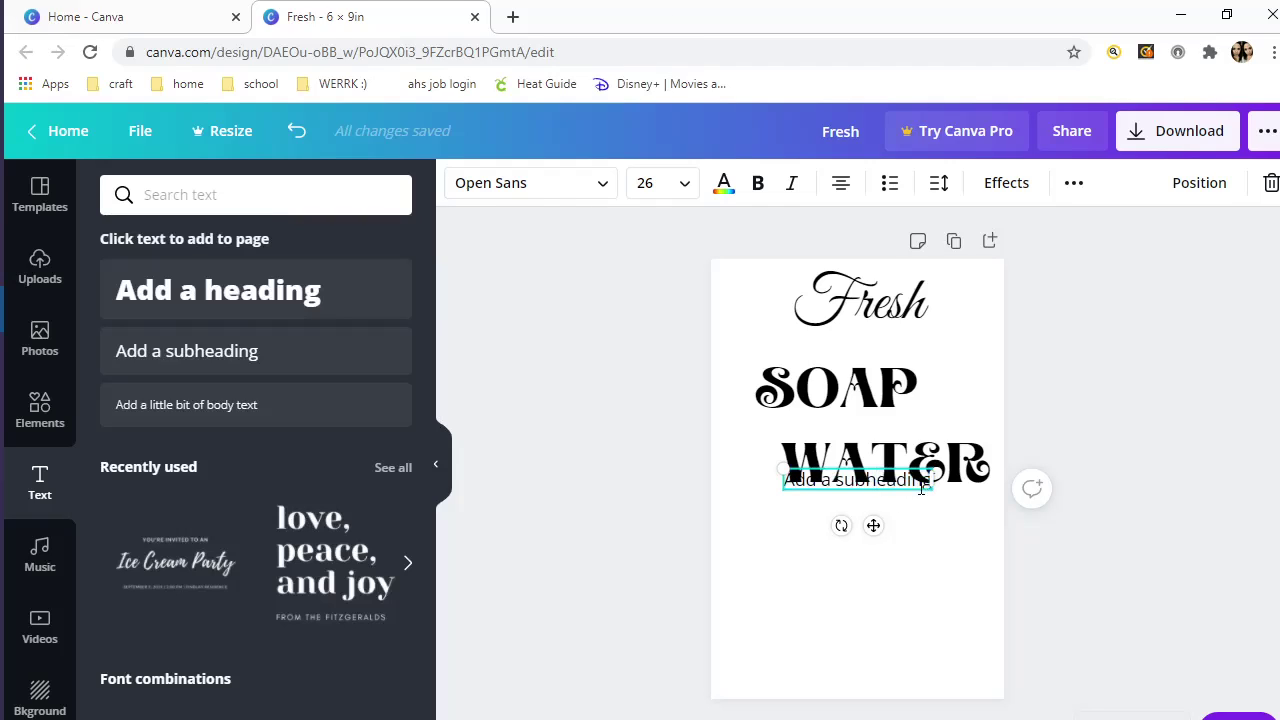
{"action": "key", "text": "ctrl+a"}
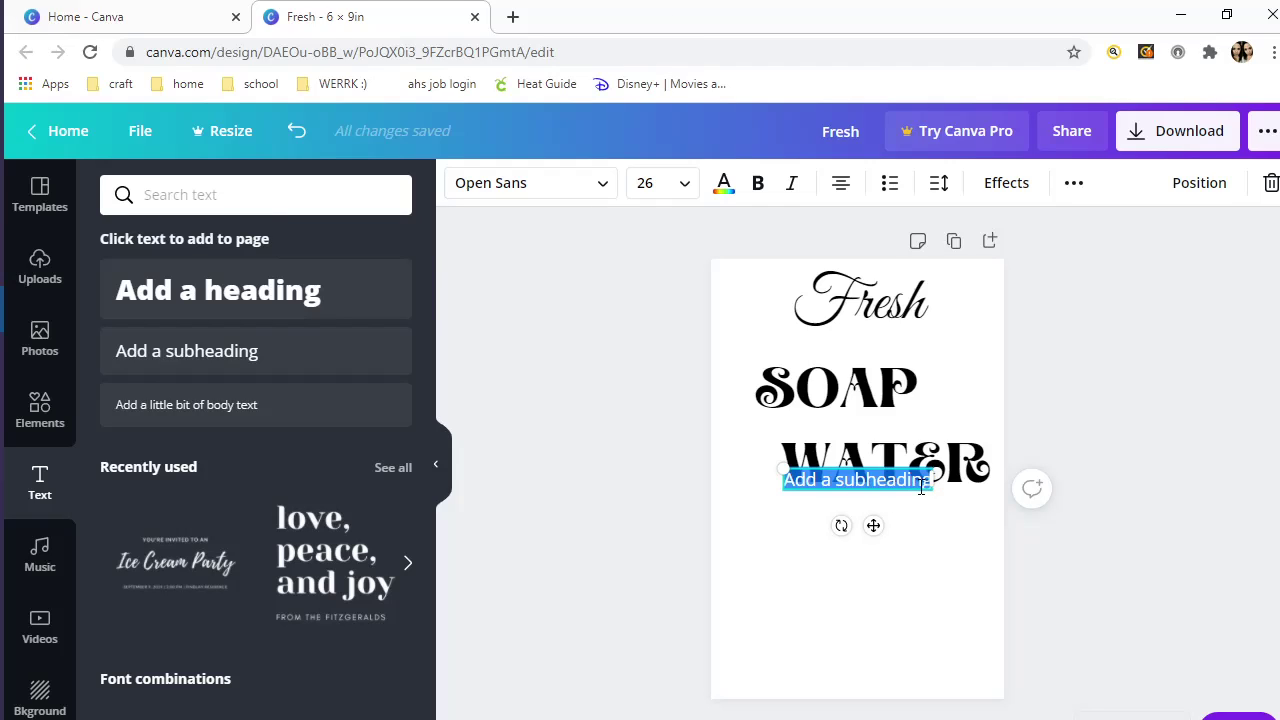
{"action": "type", "text": "and"}
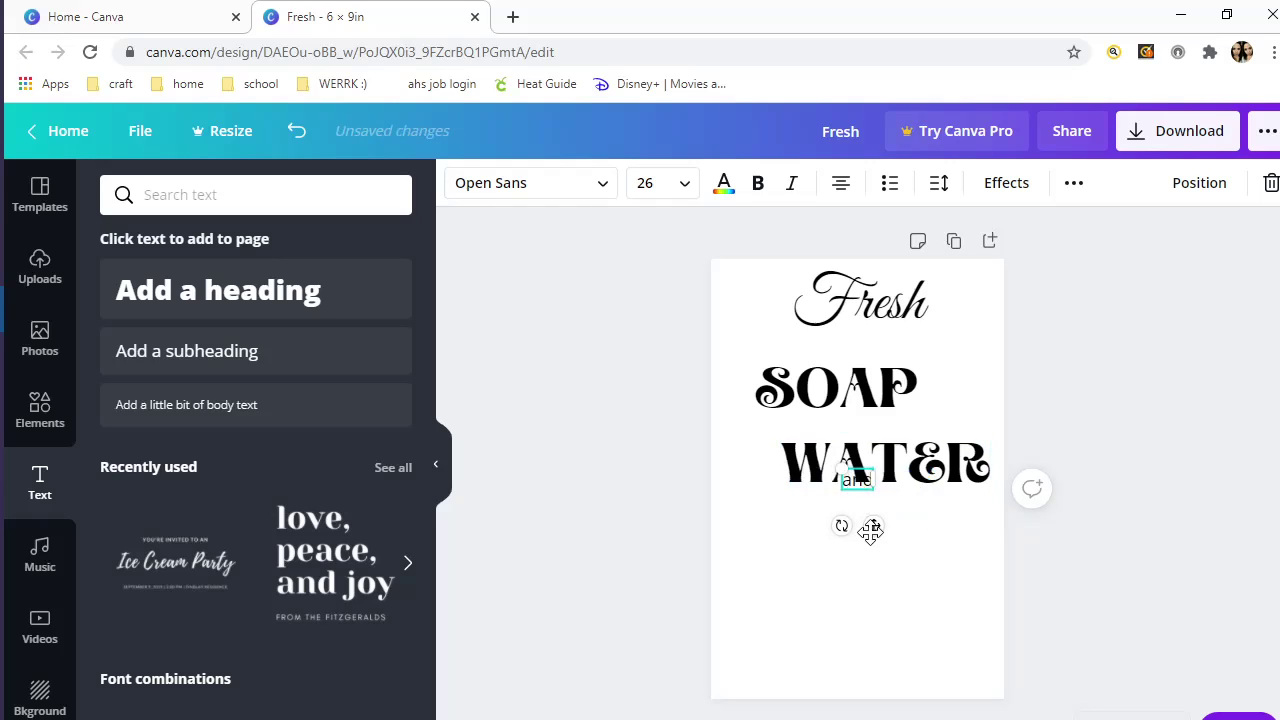
{"action": "left_click_drag", "start_coordinate": [873, 525], "coordinate": [960, 438]}
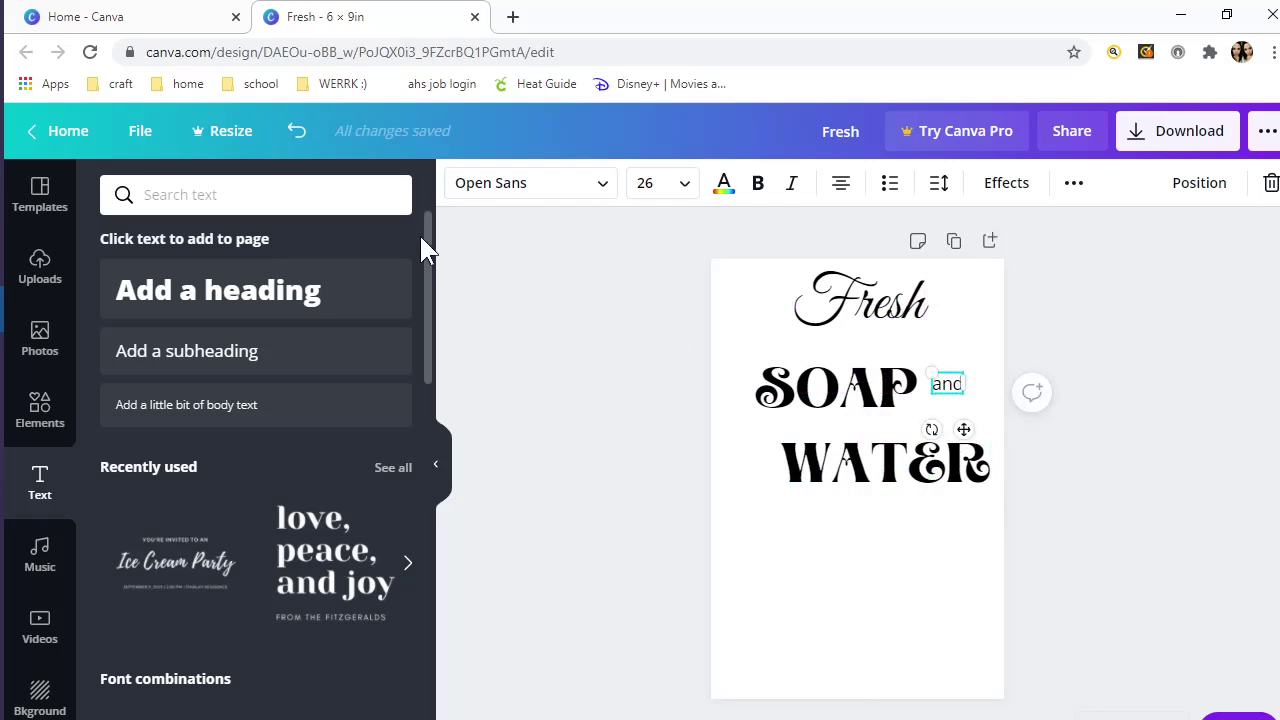
Set 'and' in Bakerie Bold, enlarge it to 56.5, and tilt it to -16°.
{"action": "left_click", "coordinate": [535, 190]}
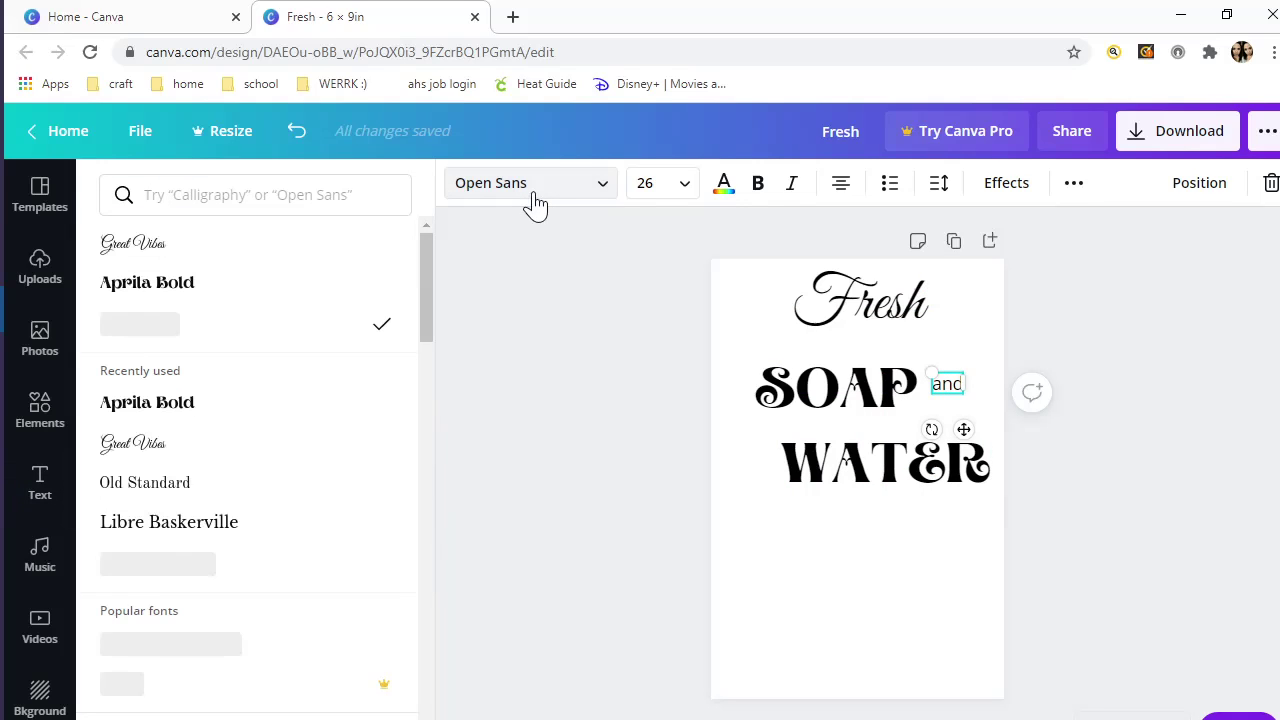
{"action": "left_click", "coordinate": [331, 194]}
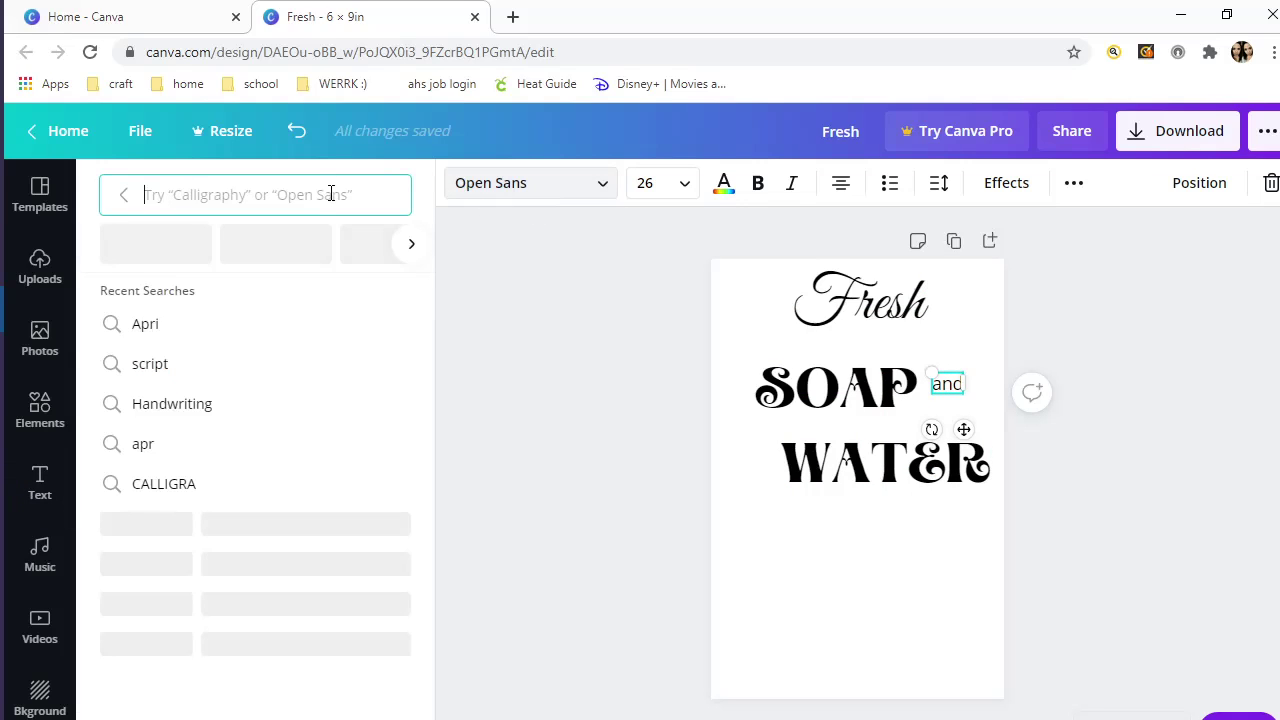
{"action": "type", "text": "ba"}
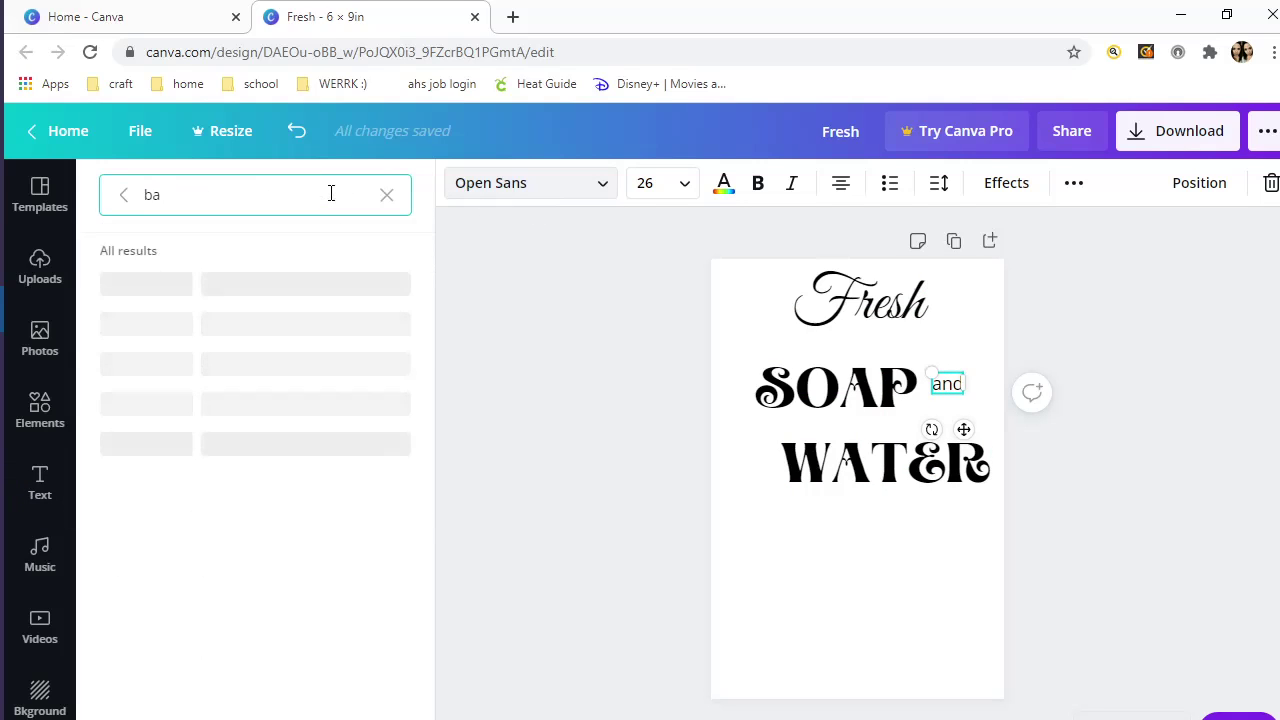
{"action": "type", "text": "k"}
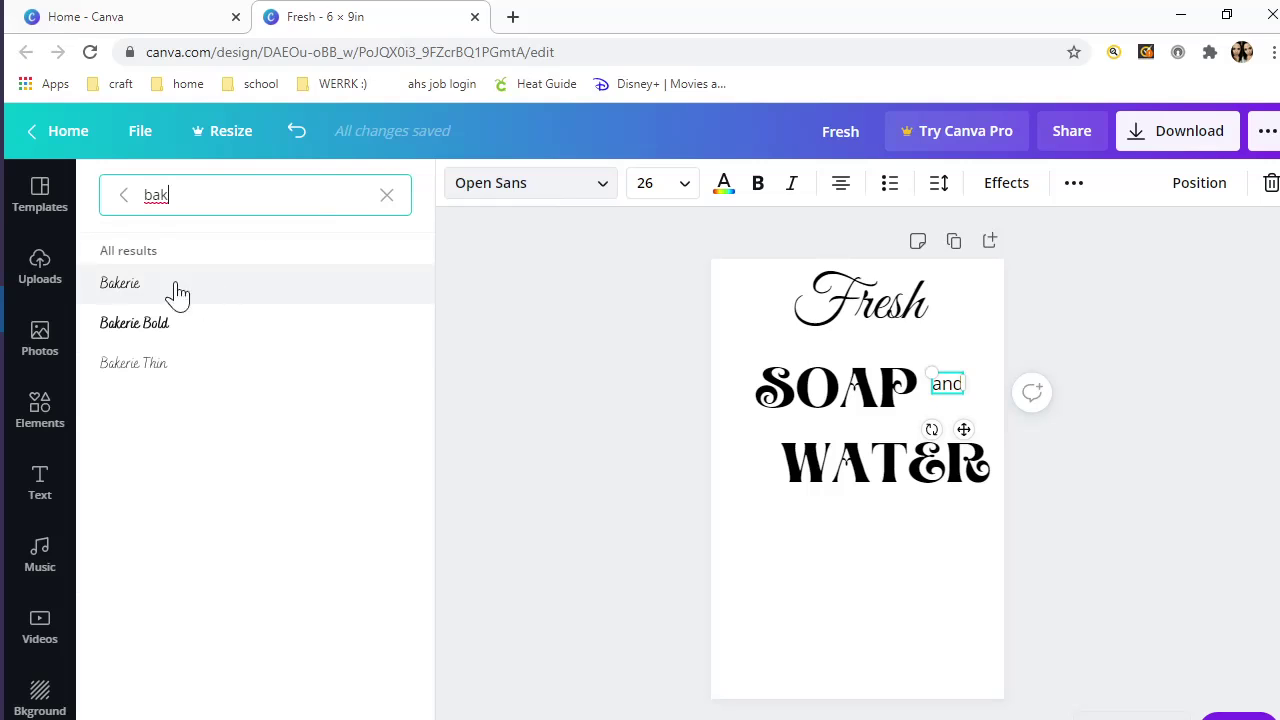
{"action": "left_click", "coordinate": [128, 330]}
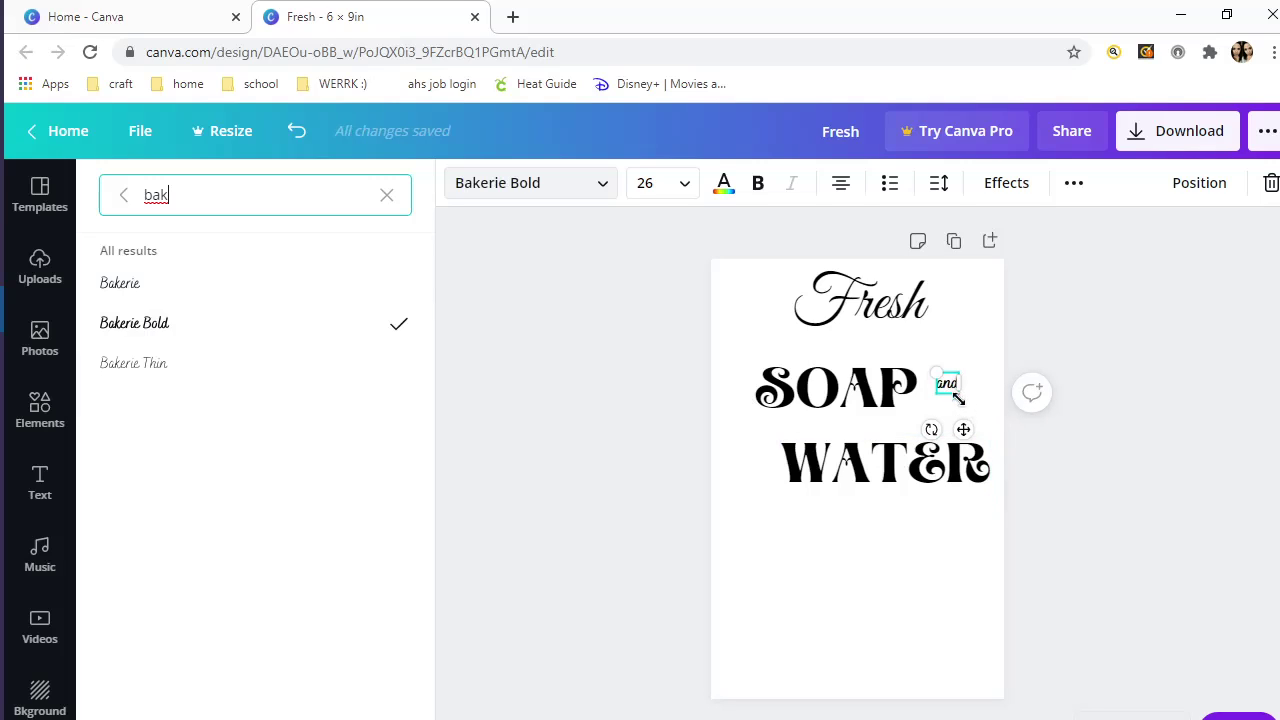
{"action": "left_click_drag", "start_coordinate": [994, 406], "coordinate": [994, 406]}
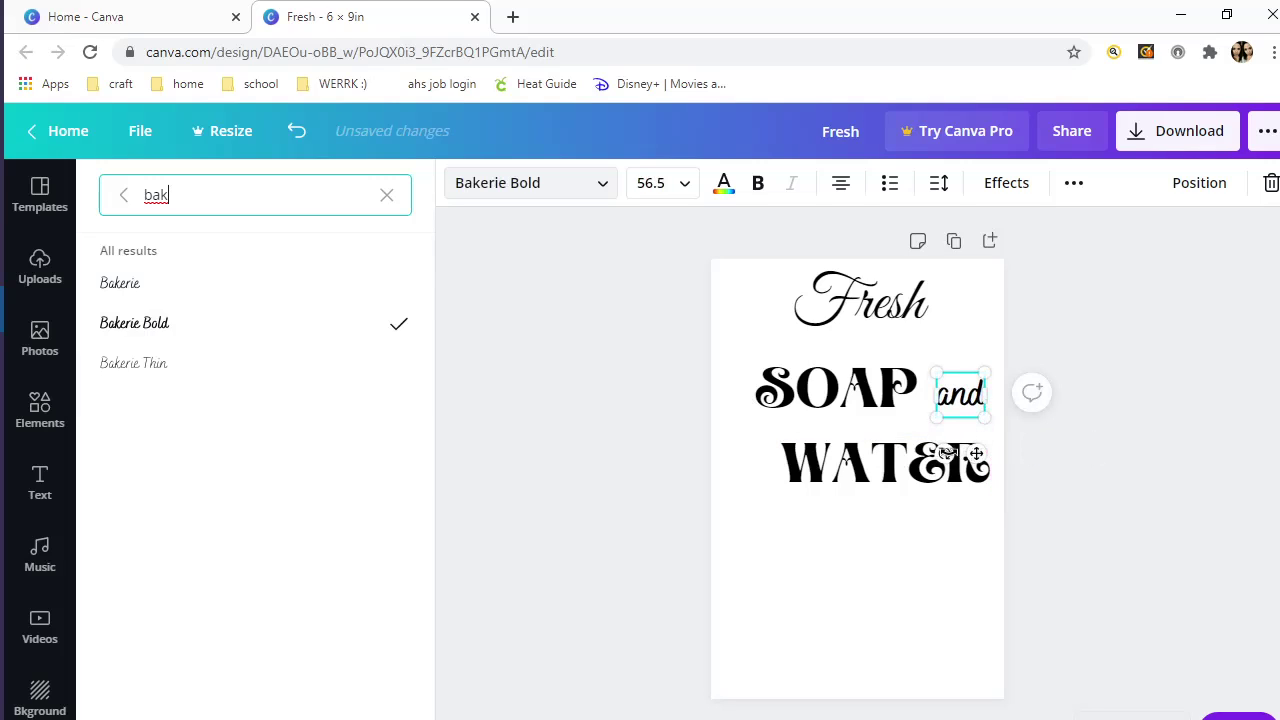
{"action": "left_click_drag", "start_coordinate": [947, 453], "coordinate": [981, 437]}
{"action": "key", "text": "Escape"}
{"action": "left_click", "coordinate": [930, 595]}
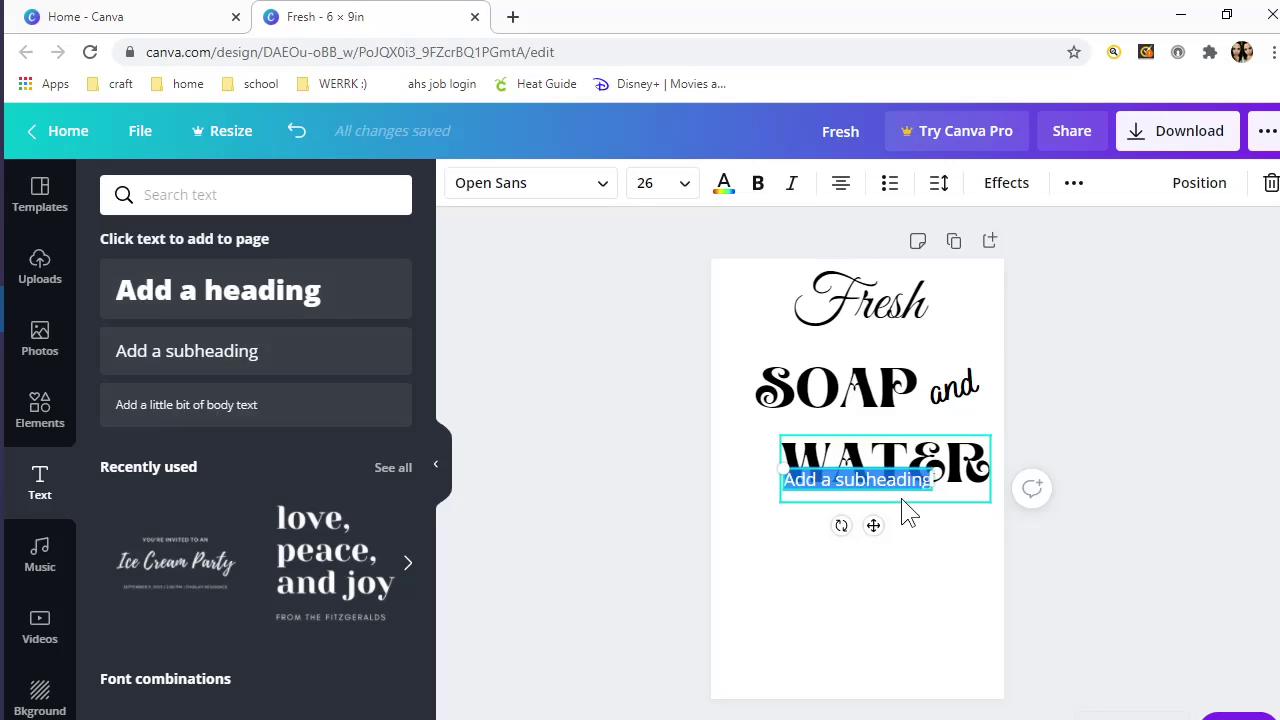
Type HAND, TOWELS, FREE on three lines, enlarge to 43, and move it below WATER at lower left.
{"action": "key", "text": "Caps_Lock"}
{"action": "type", "text": "HAND"}
{"action": "key", "text": "Return"}
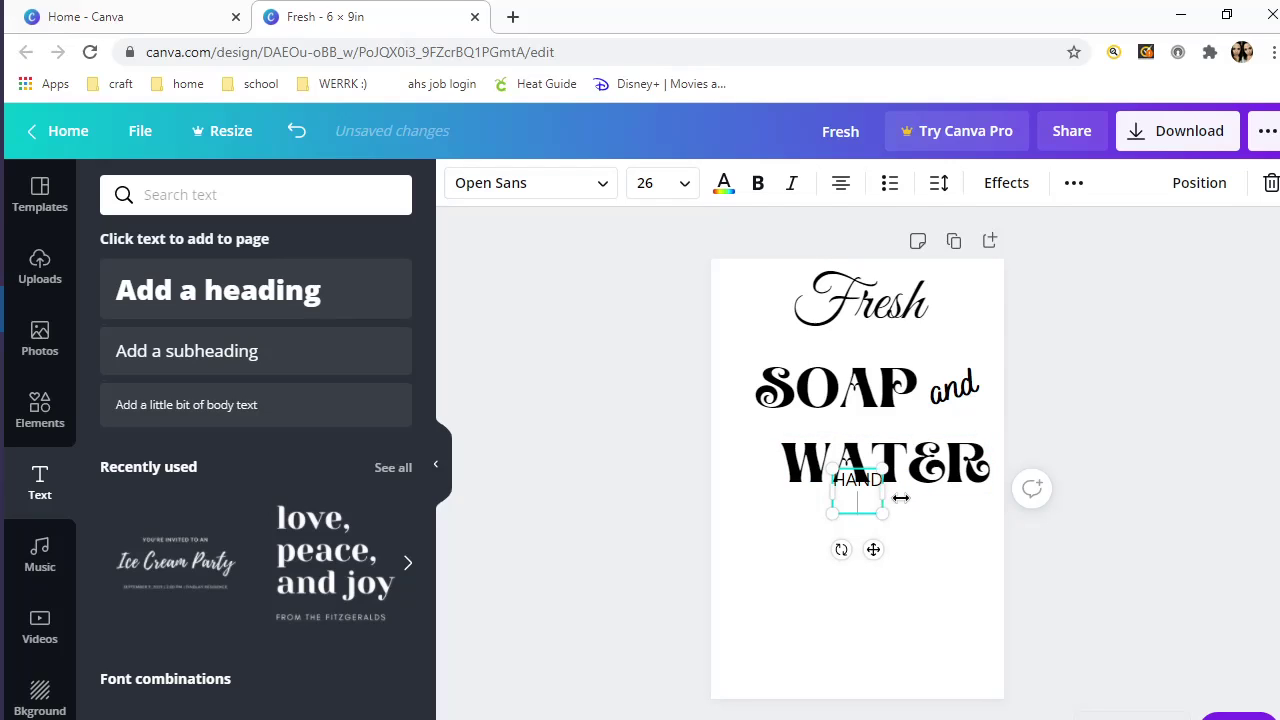
{"action": "type", "text": "TOWELS"}
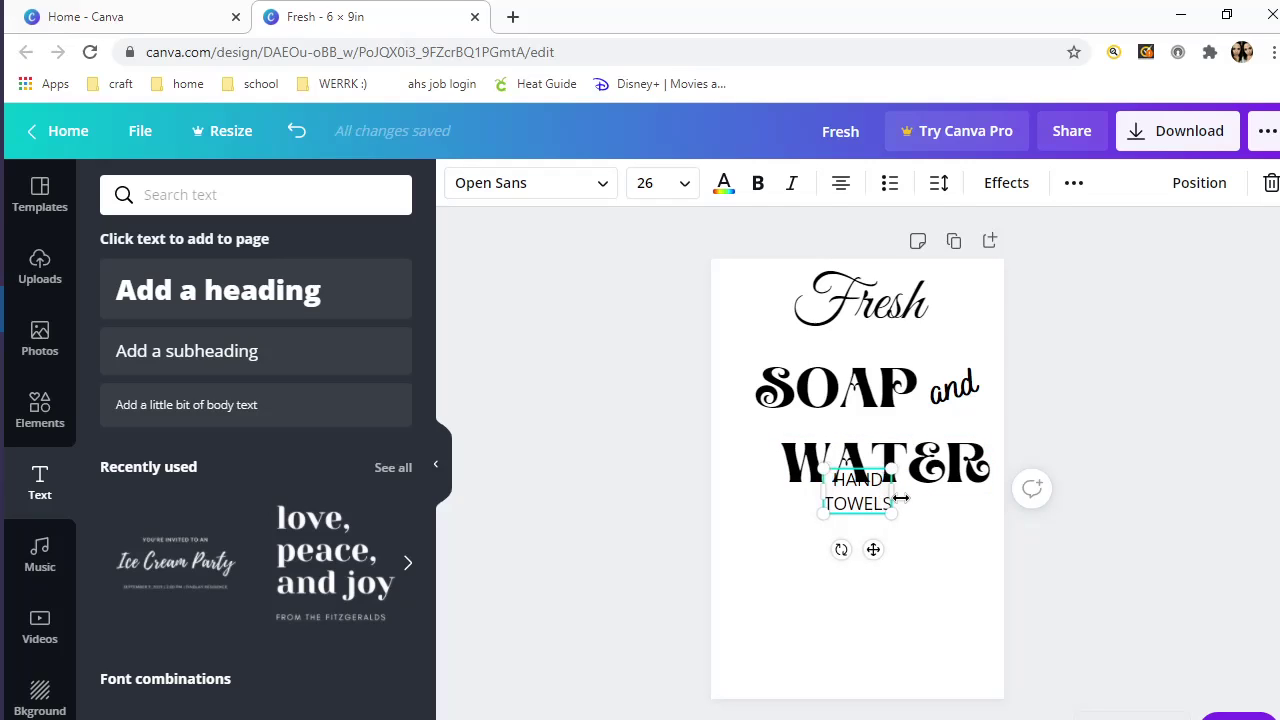
{"action": "key", "text": "Return"}
{"action": "type", "text": "FREE"}
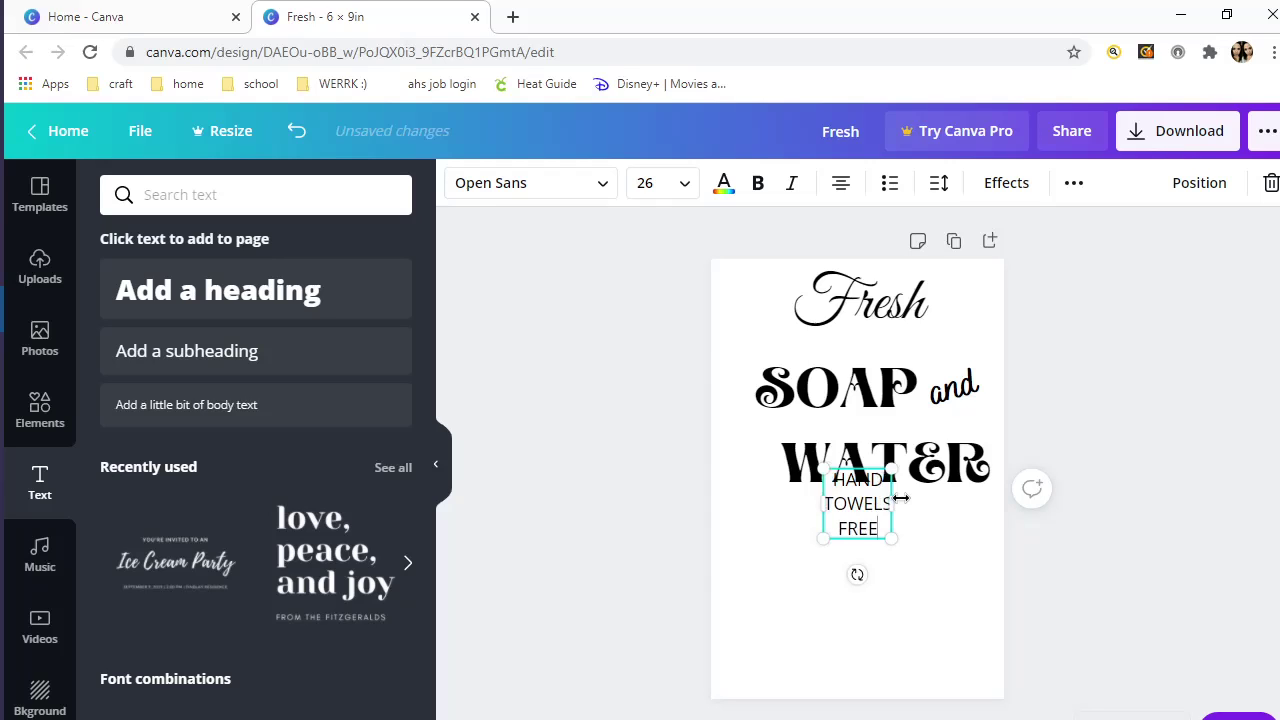
{"action": "left_click_drag", "start_coordinate": [893, 541], "coordinate": [919, 590]}
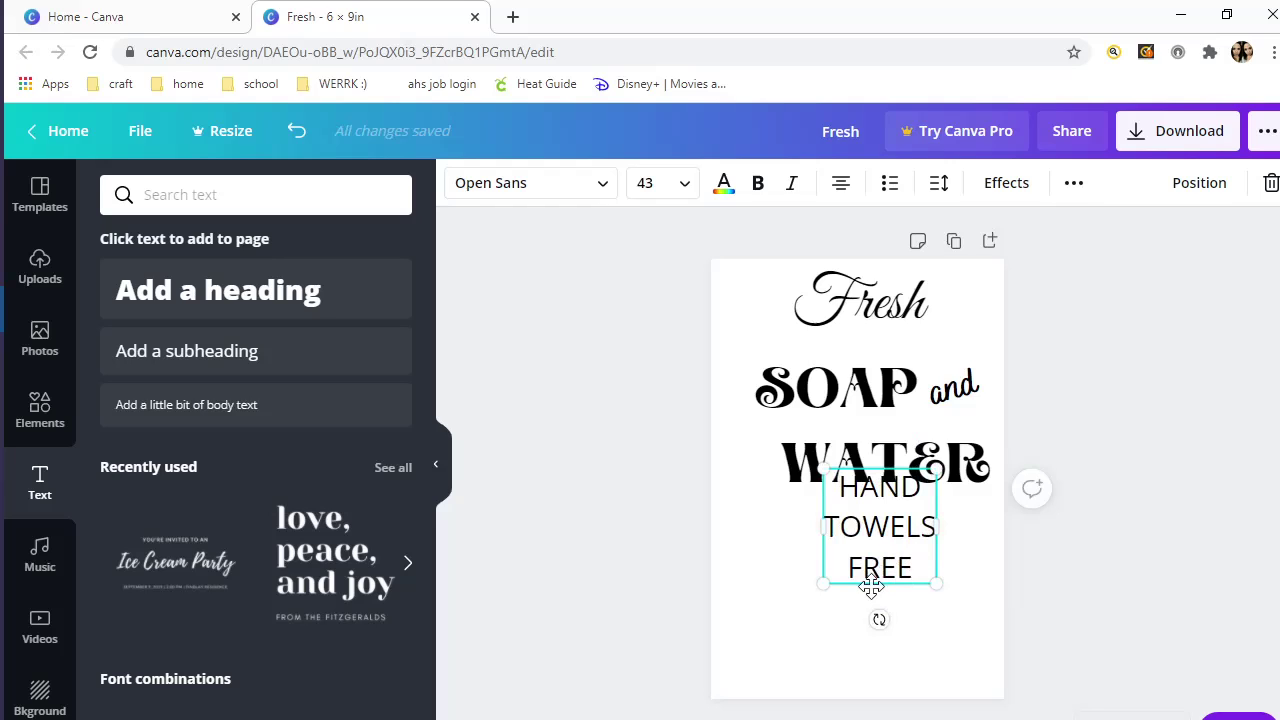
{"action": "left_click_drag", "start_coordinate": [871, 588], "coordinate": [786, 624]}
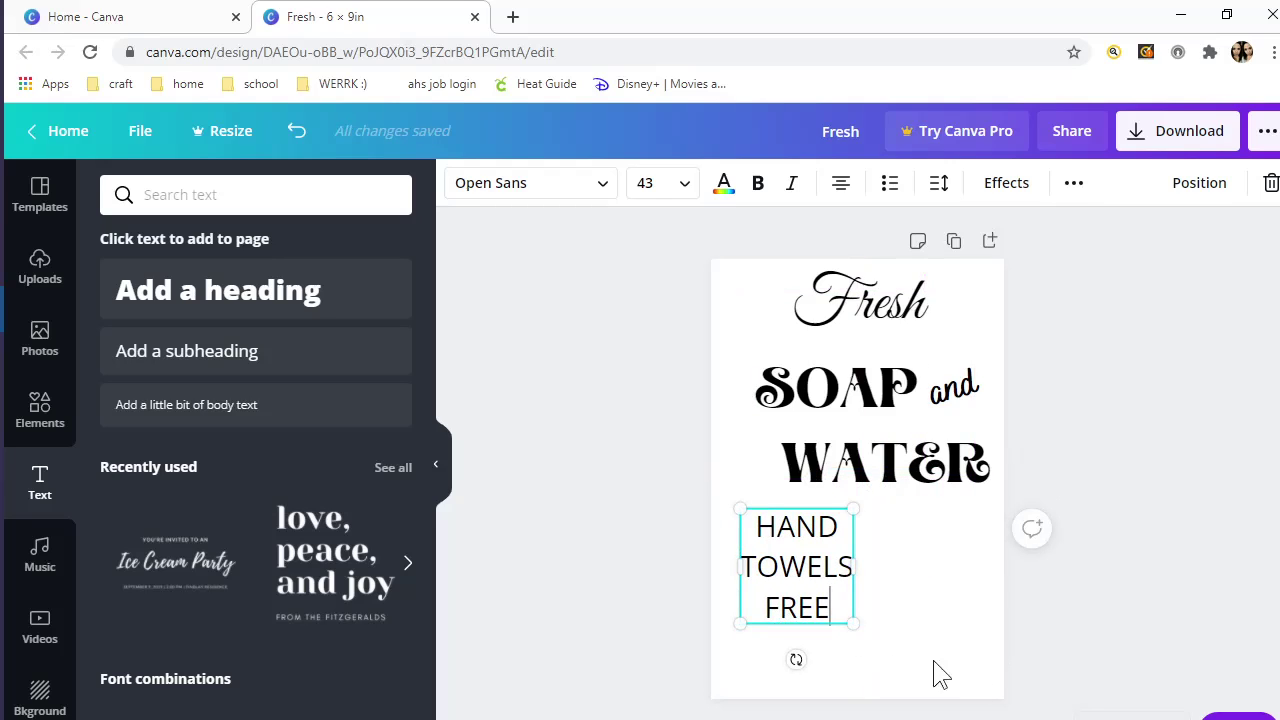
{"action": "left_click", "coordinate": [980, 680]}
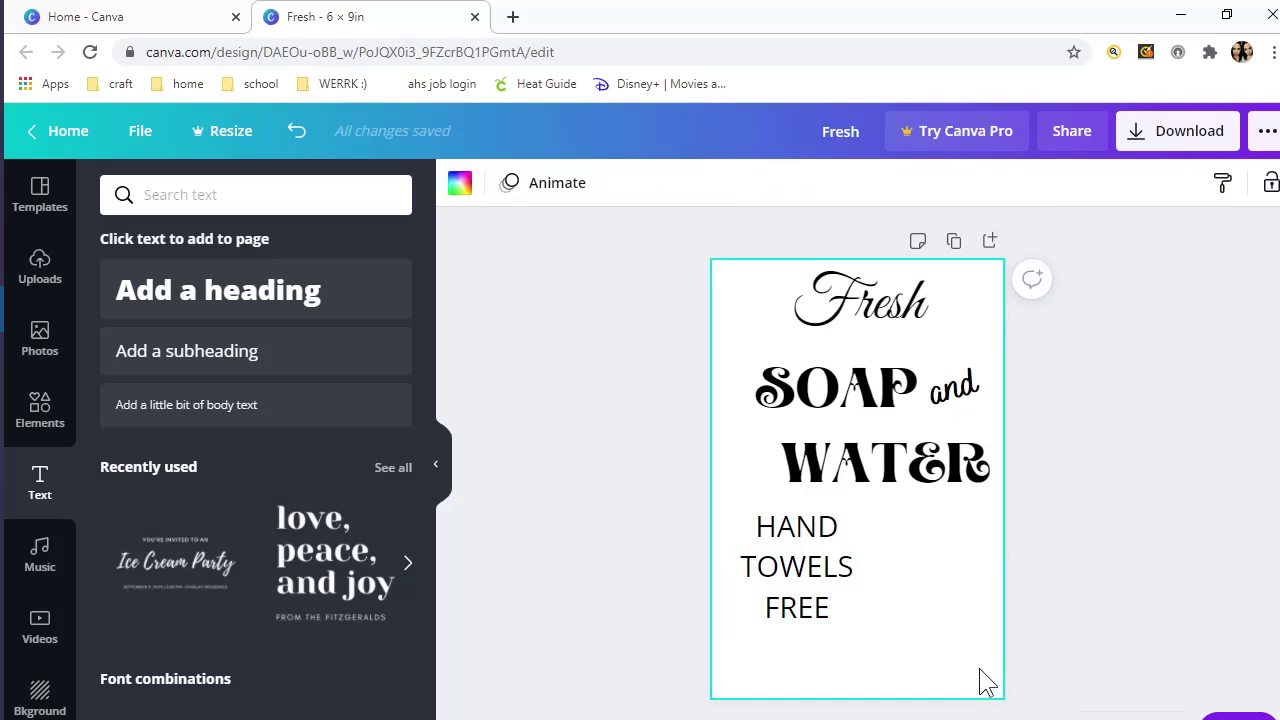
{"action": "left_click", "coordinate": [783, 590]}
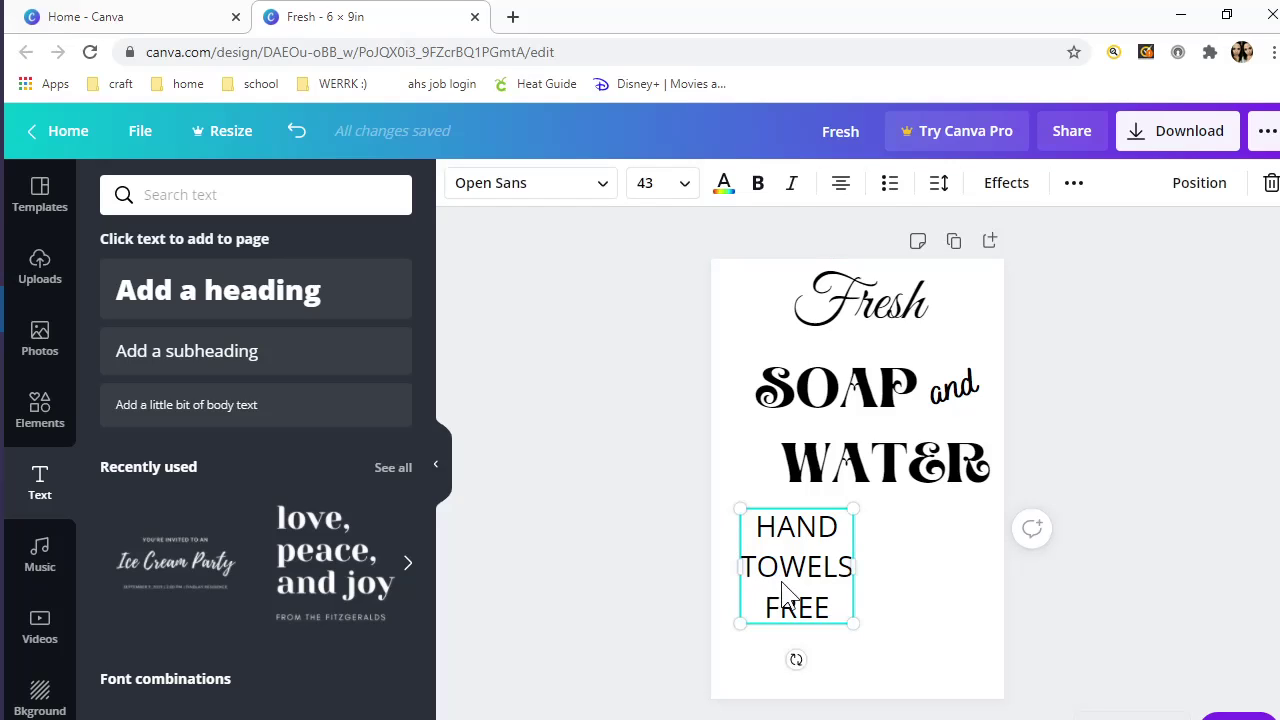
Set HAND TOWELS FREE in Glacial Indifference and nudge it slightly down and left.
{"action": "left_click", "coordinate": [524, 192]}
{"action": "type", "text": "bak"}
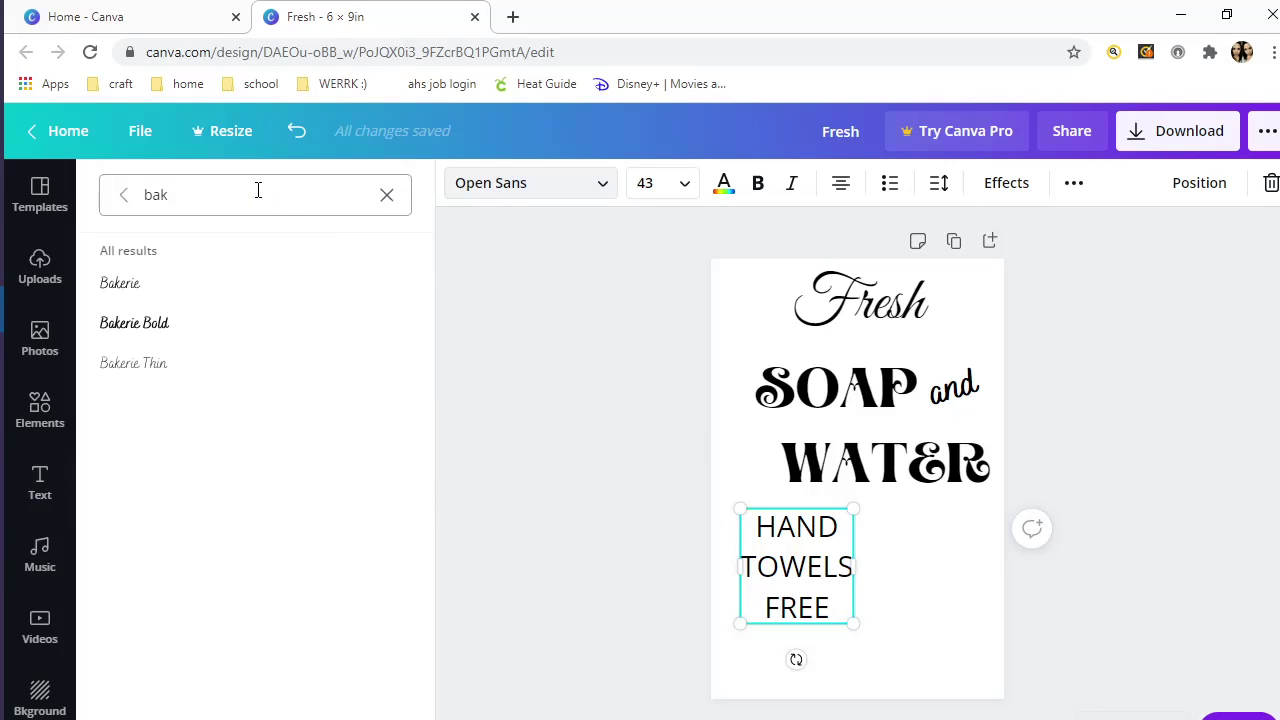
{"action": "key", "text": "BackSpace"}
{"action": "key", "text": "BackSpace"}
{"action": "key", "text": "BackSpace"}
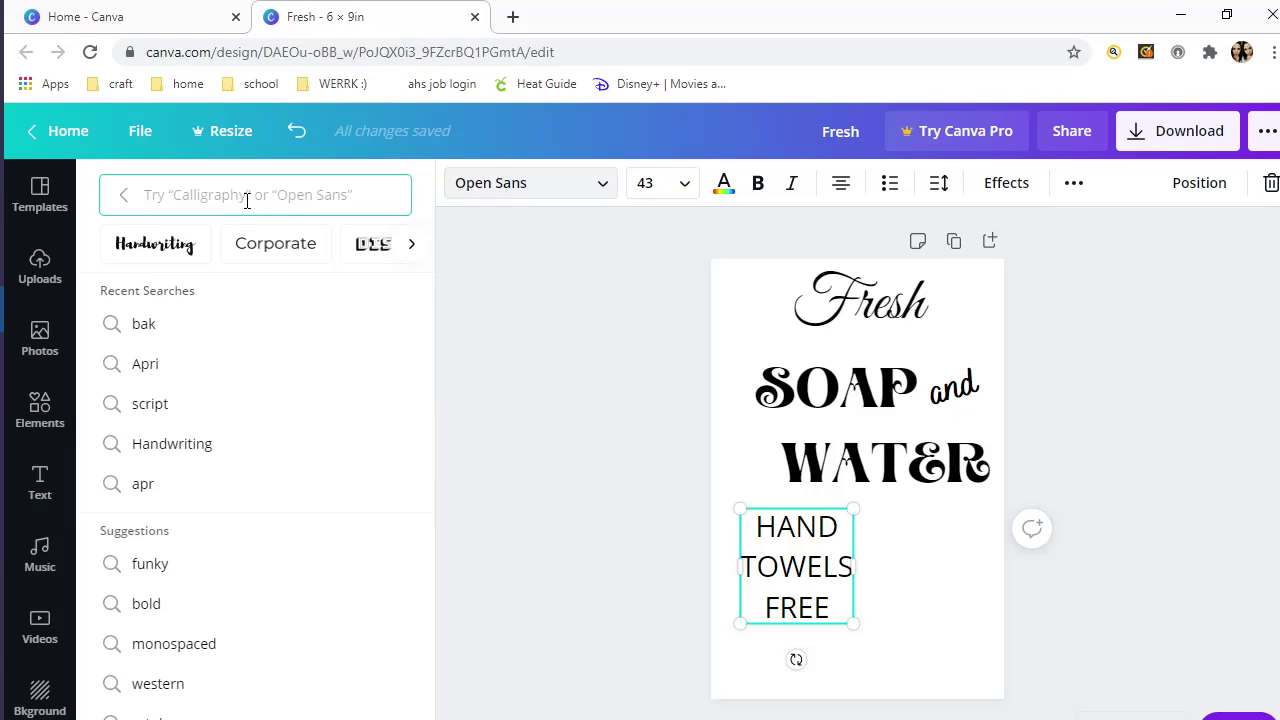
{"action": "type", "text": "GLA"}
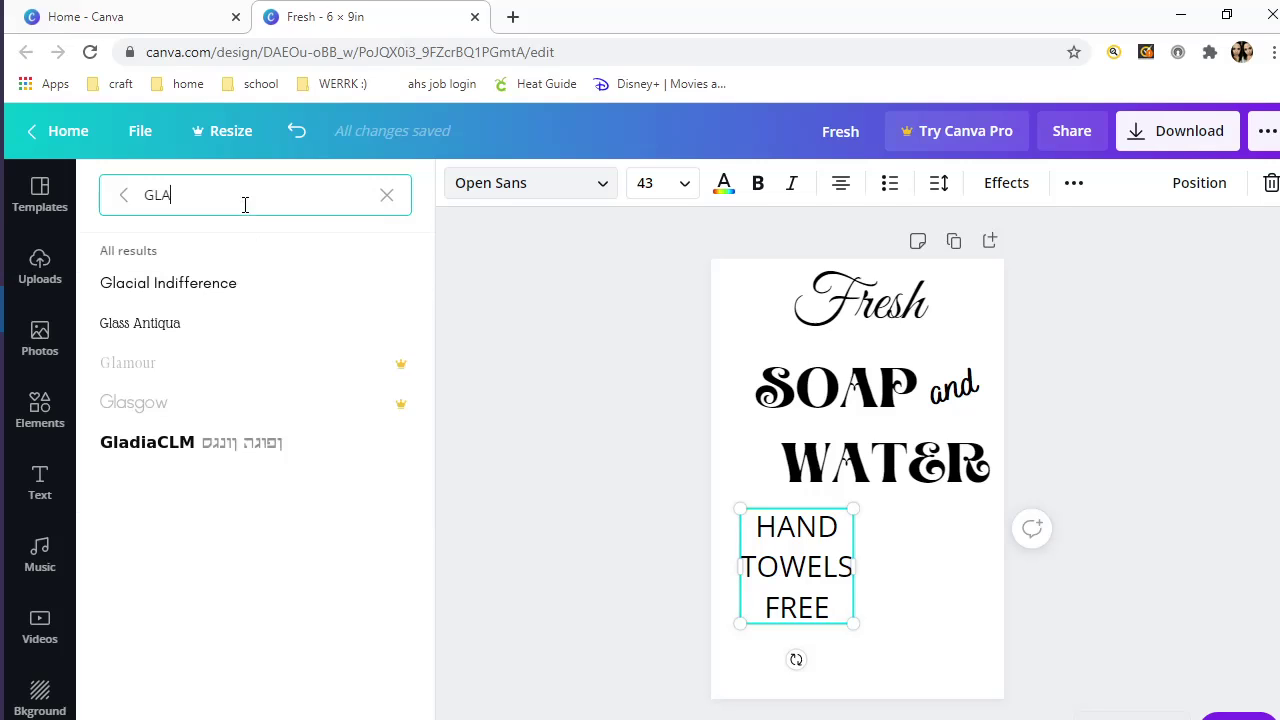
{"action": "left_click", "coordinate": [212, 296]}
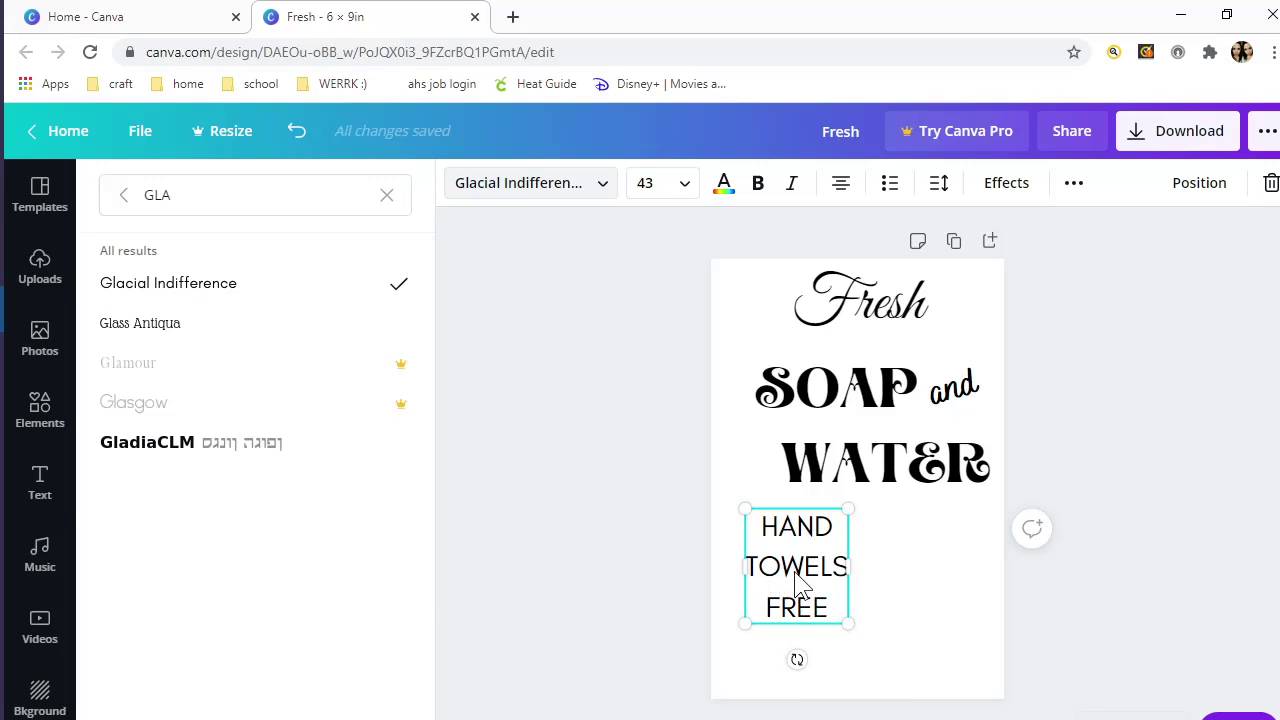
{"action": "left_click_drag", "start_coordinate": [795, 574], "coordinate": [783, 586]}
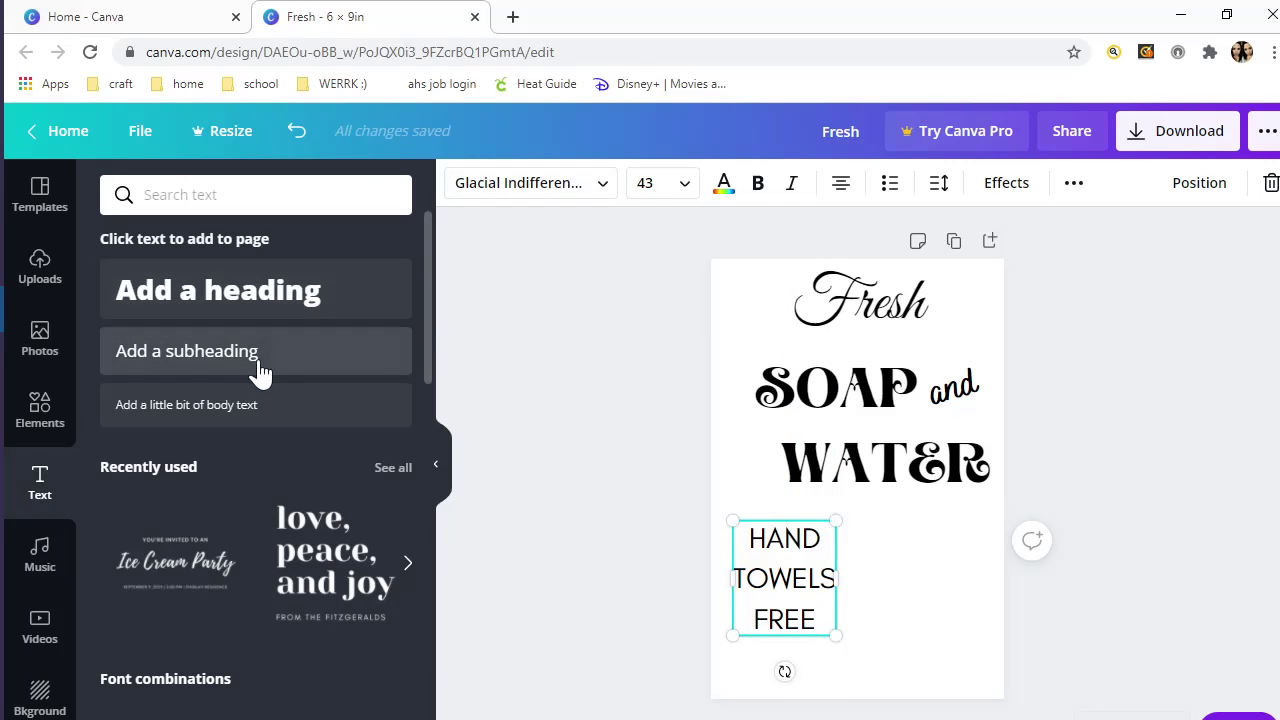
Add a '25' heading beside HAND TOWELS FREE and enlarge it to about 118, replacing an initial subheading attempt.
{"action": "left_click", "coordinate": [258, 370]}
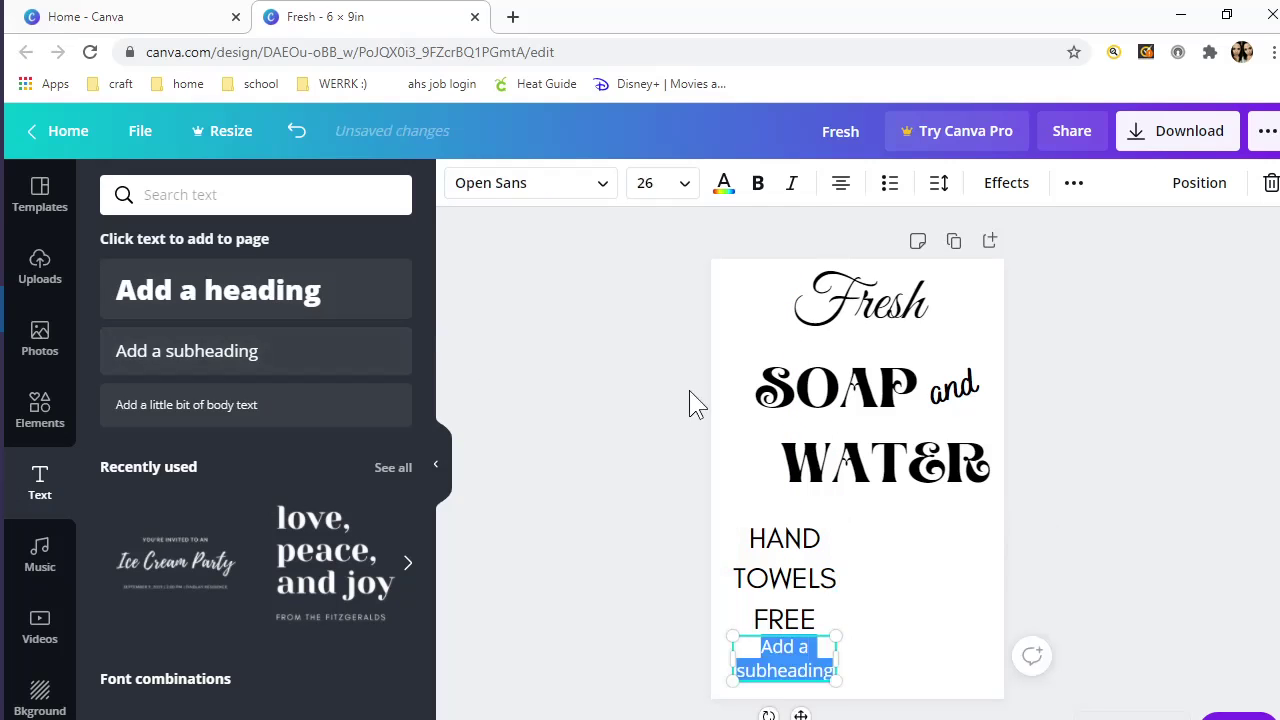
{"action": "type", "text": "25"}
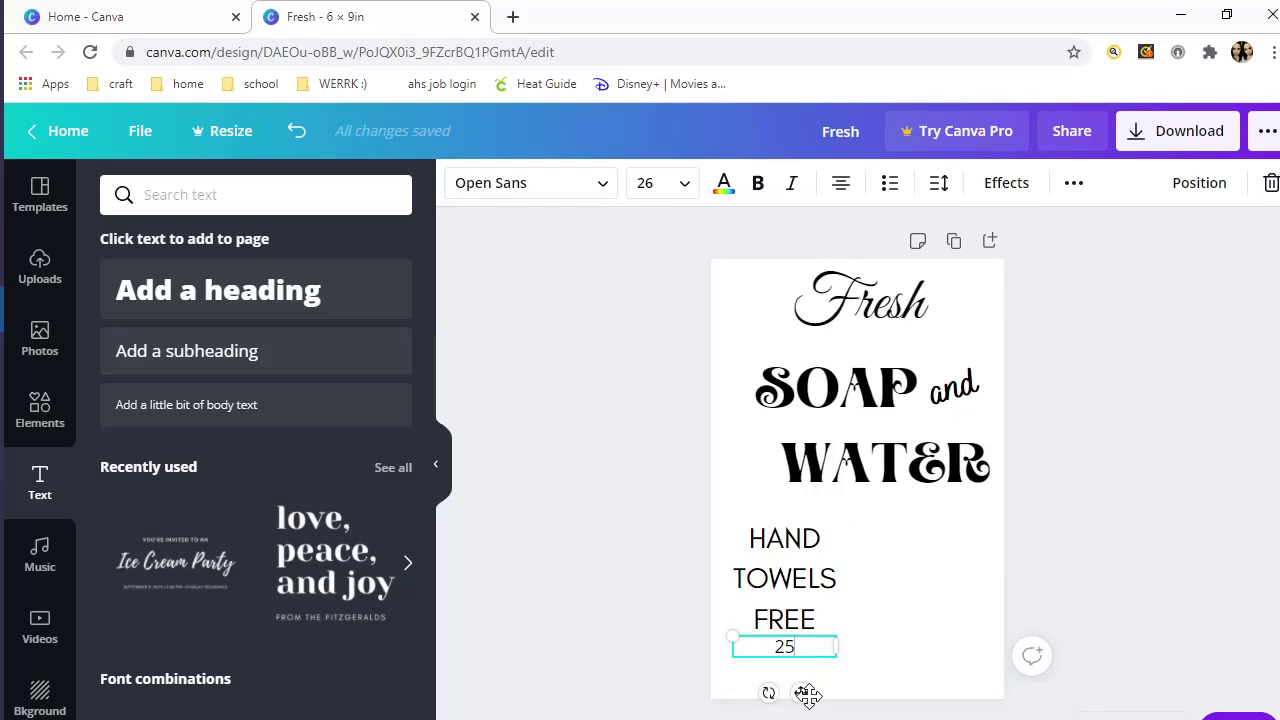
{"action": "left_click_drag", "start_coordinate": [802, 693], "coordinate": [924, 600]}
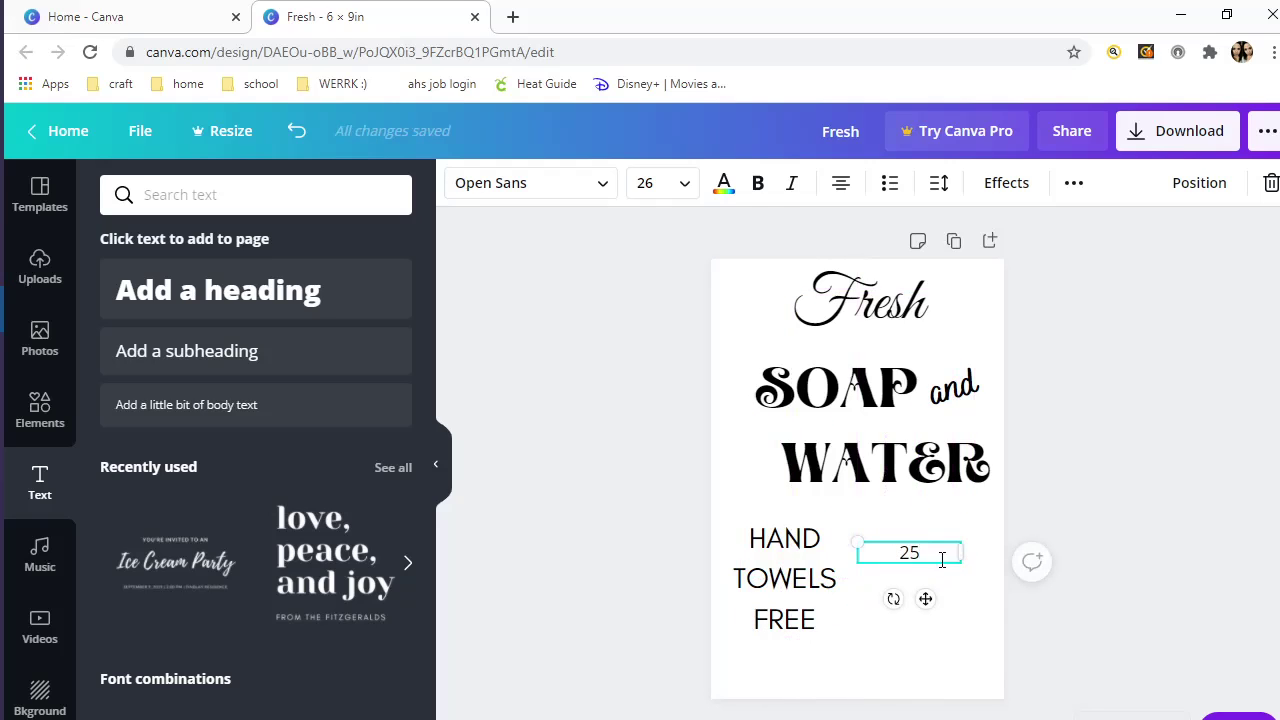
{"action": "left_click", "coordinate": [925, 627]}
{"action": "left_click", "coordinate": [920, 566]}
{"action": "key", "text": "Delete"}
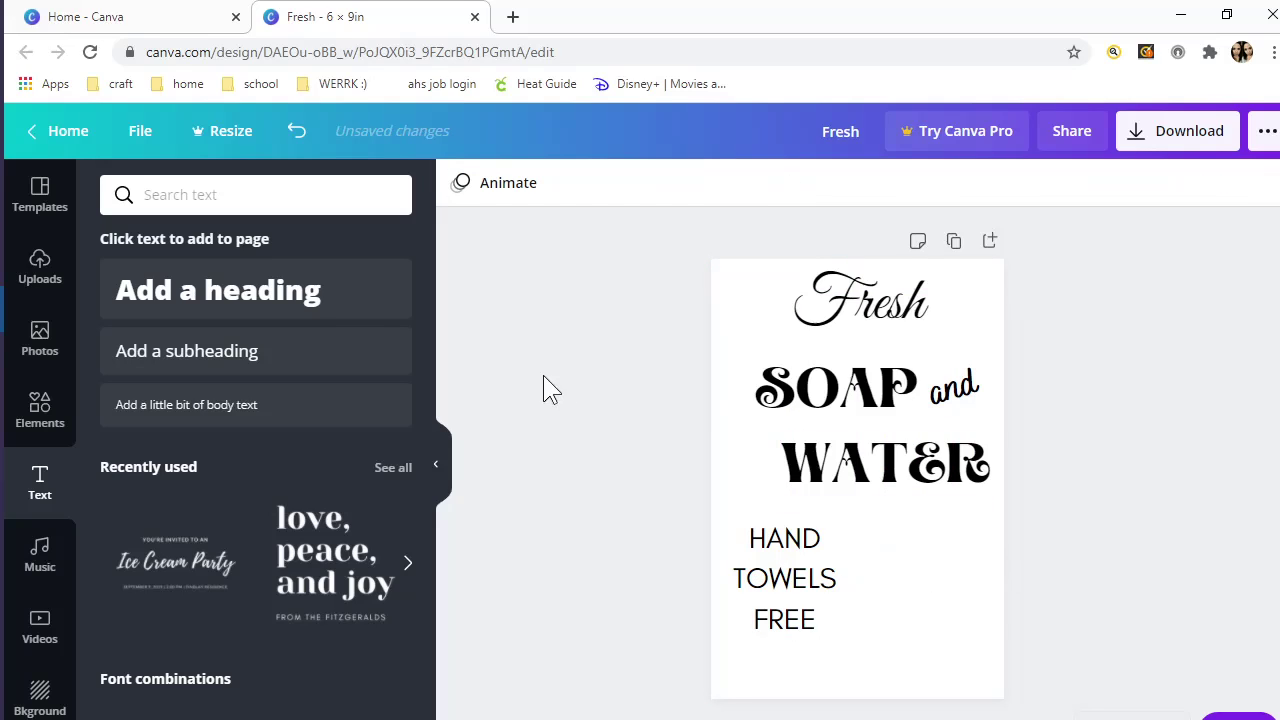
{"action": "left_click", "coordinate": [329, 300]}
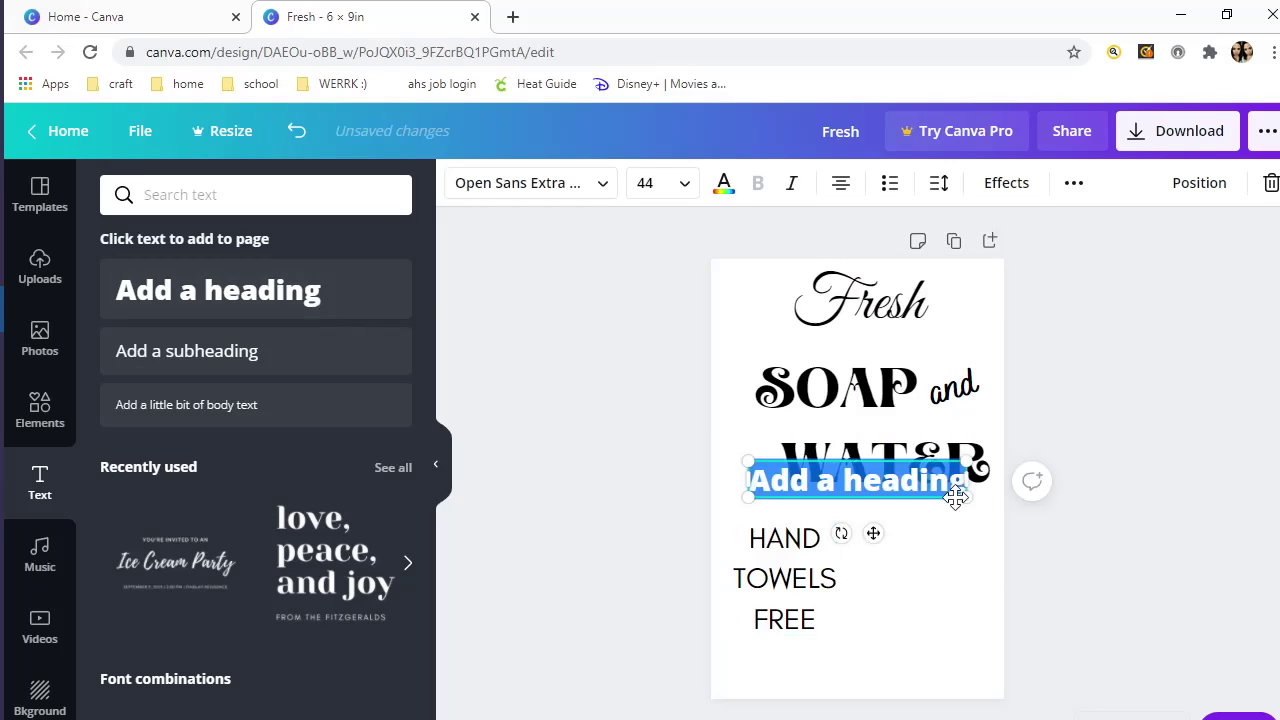
{"action": "type", "text": "25"}
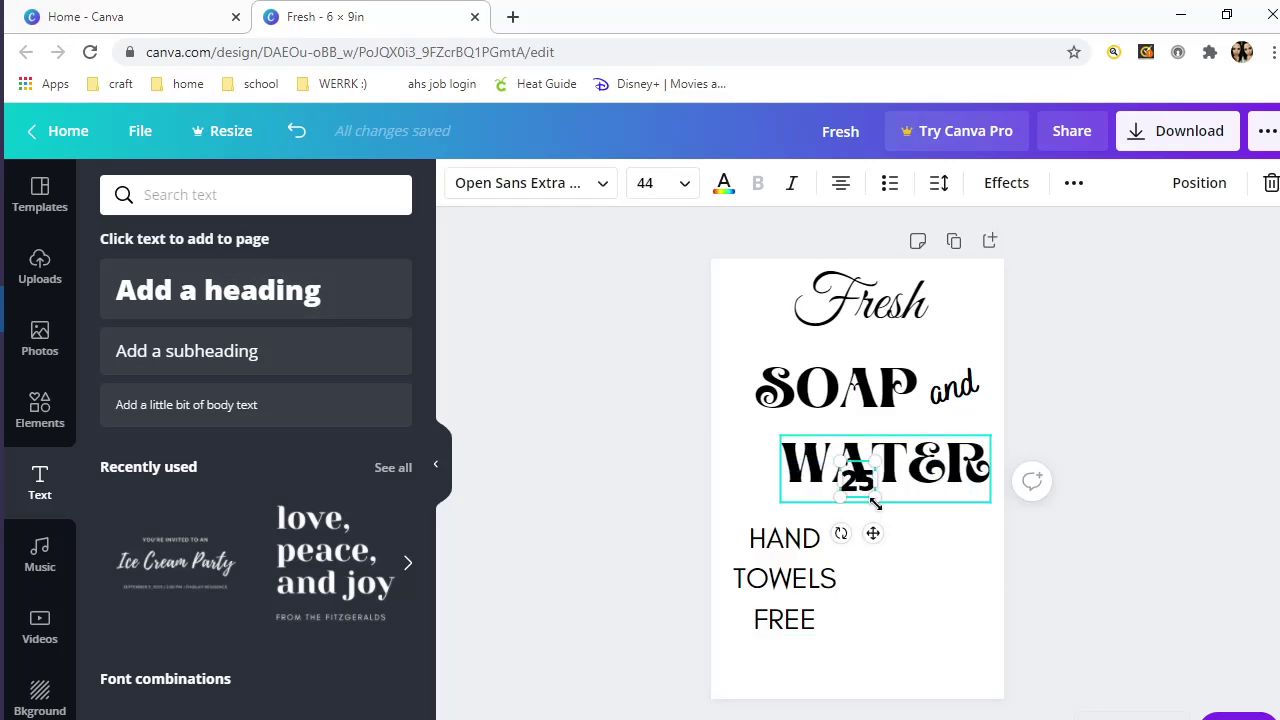
{"action": "left_click_drag", "start_coordinate": [875, 499], "coordinate": [928, 624]}
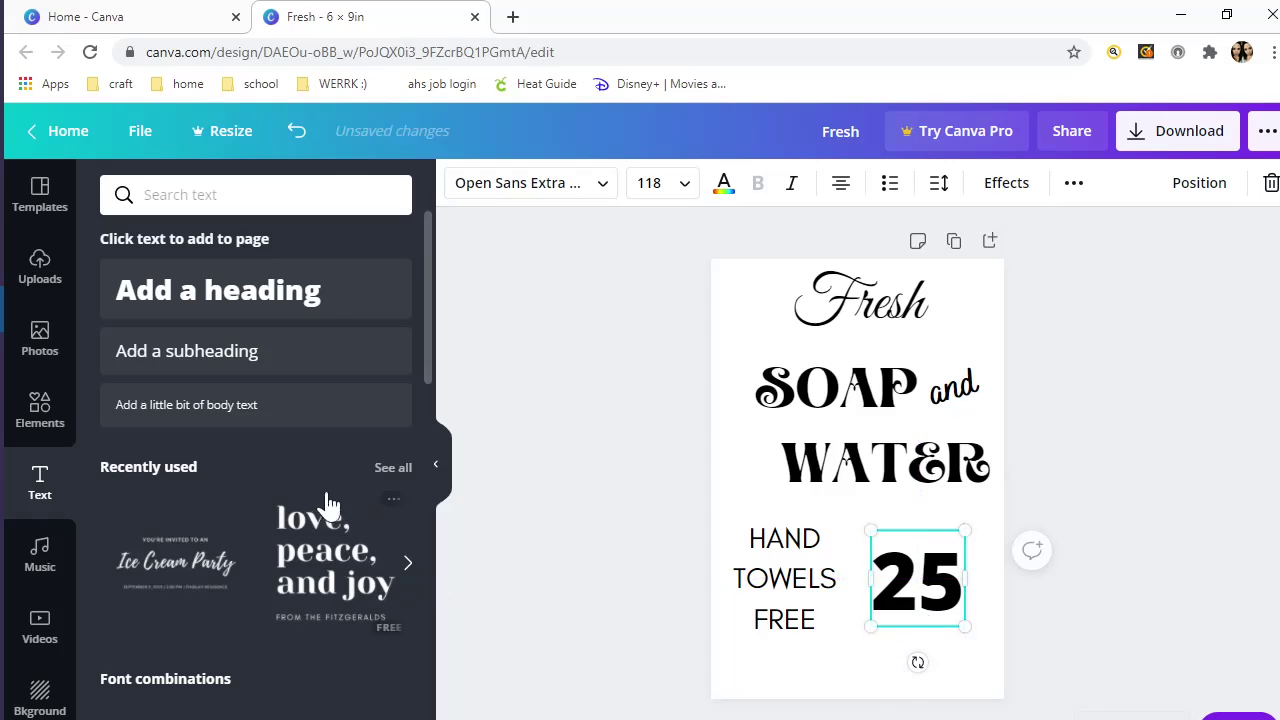
Set the 25 in the Old Standard font.
{"action": "left_click", "coordinate": [492, 190]}
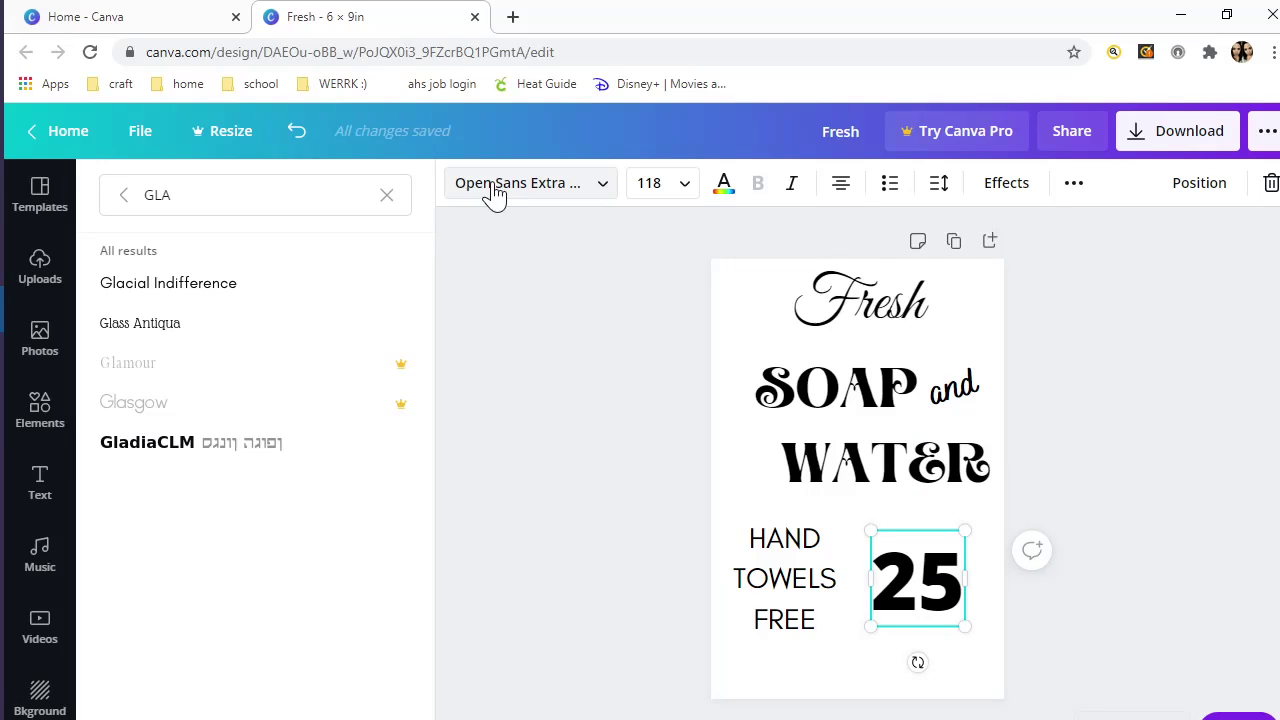
{"action": "left_click", "coordinate": [386, 195]}
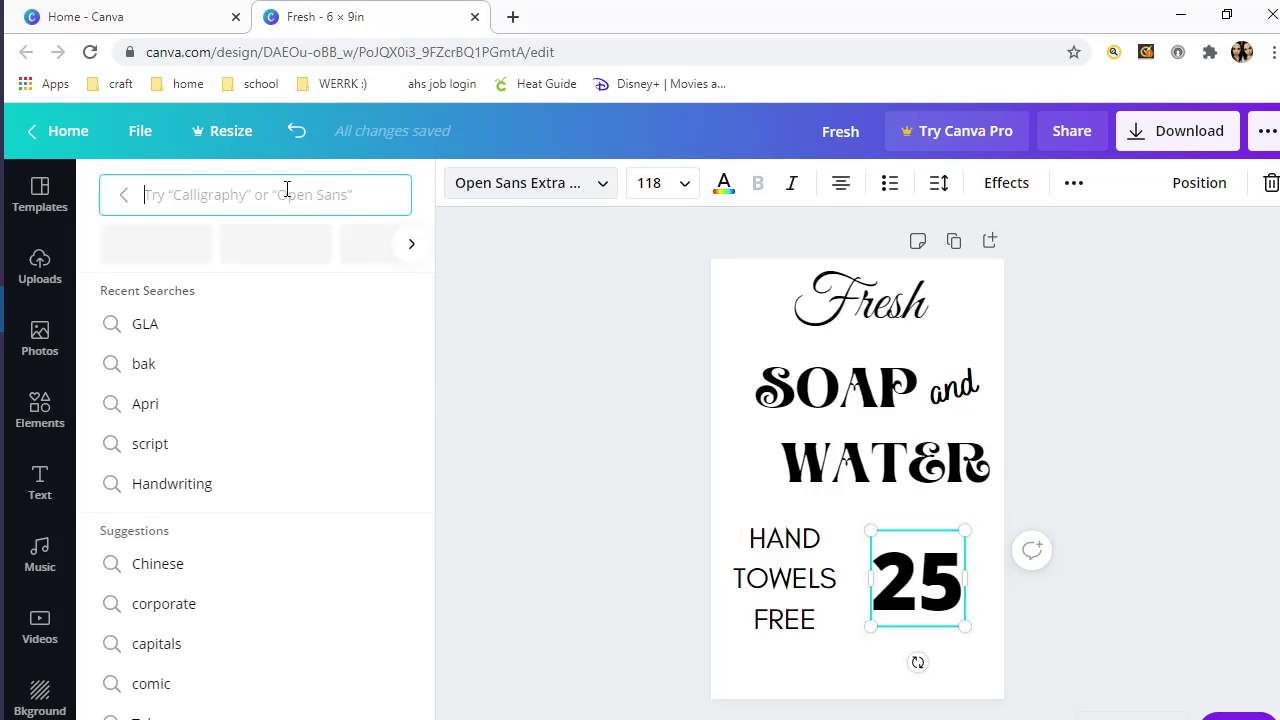
{"action": "type", "text": "OLD"}
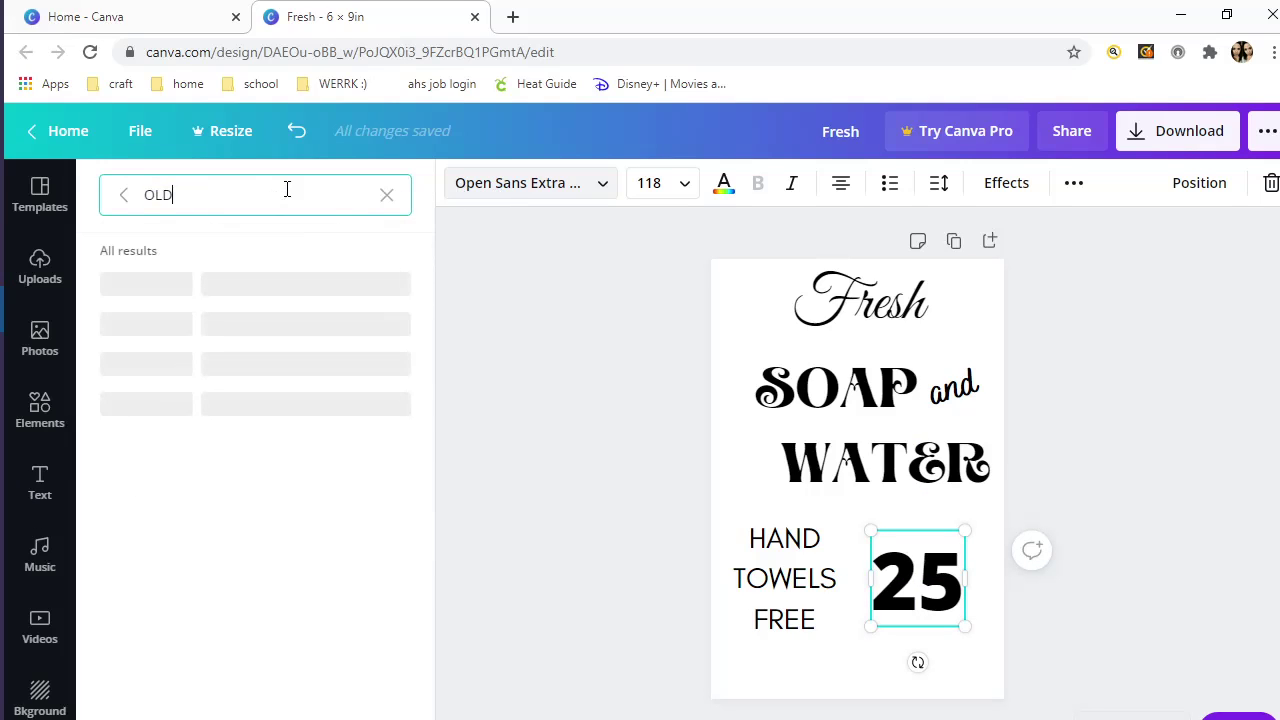
{"action": "left_click", "coordinate": [172, 290]}
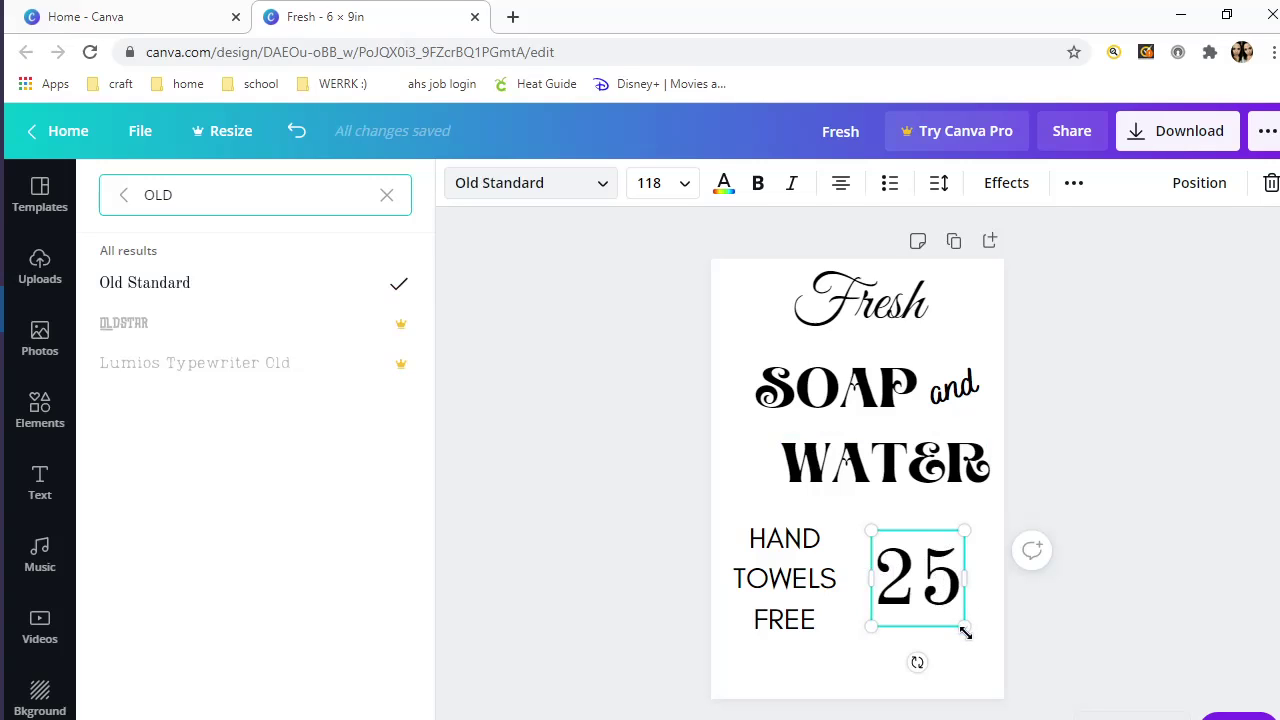
Make the 25 bold and shift it slightly left.
{"action": "left_click", "coordinate": [760, 186]}
{"action": "left_click_drag", "start_coordinate": [958, 588], "coordinate": [878, 582]}
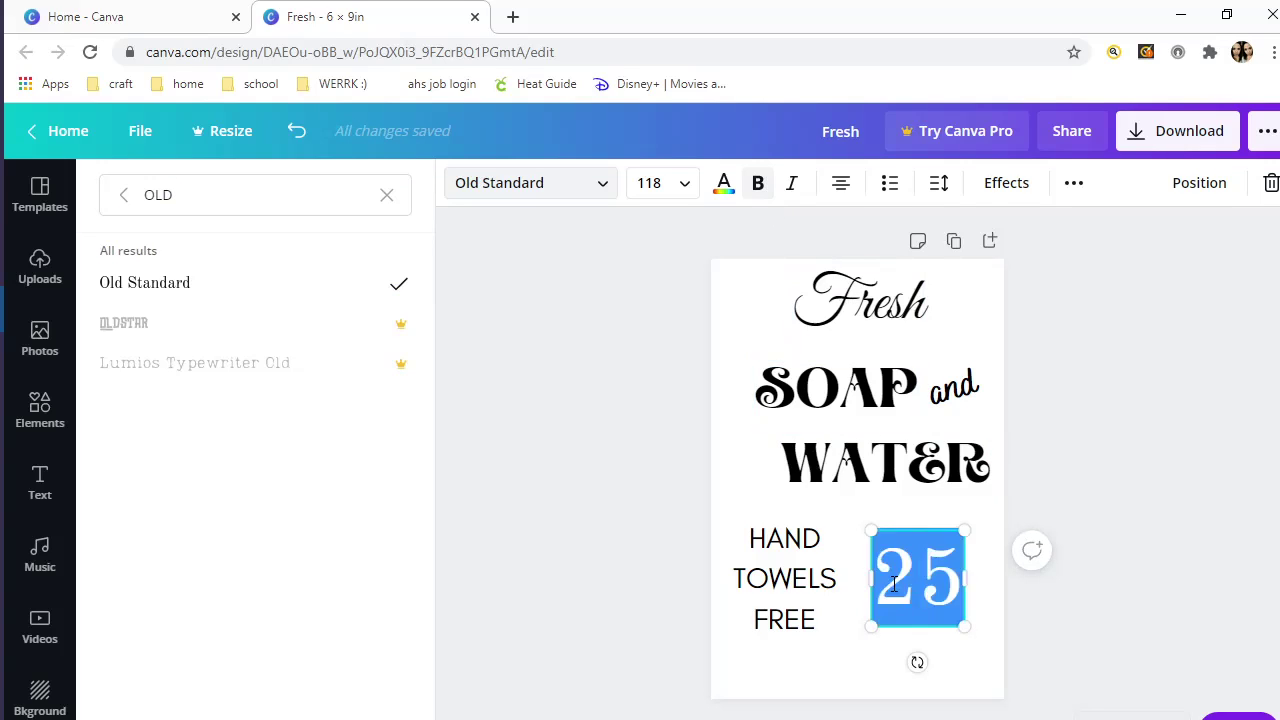
{"action": "left_click", "coordinate": [757, 186]}
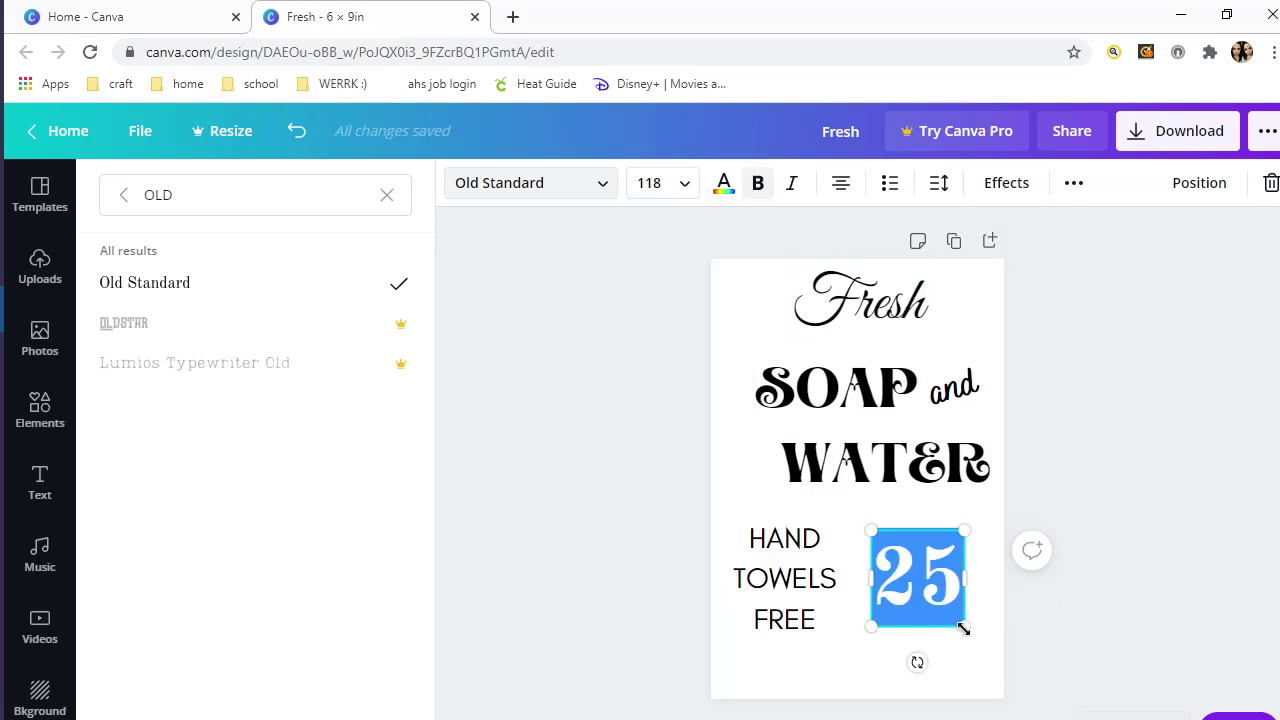
{"action": "left_click_drag", "start_coordinate": [937, 632], "coordinate": [926, 628]}
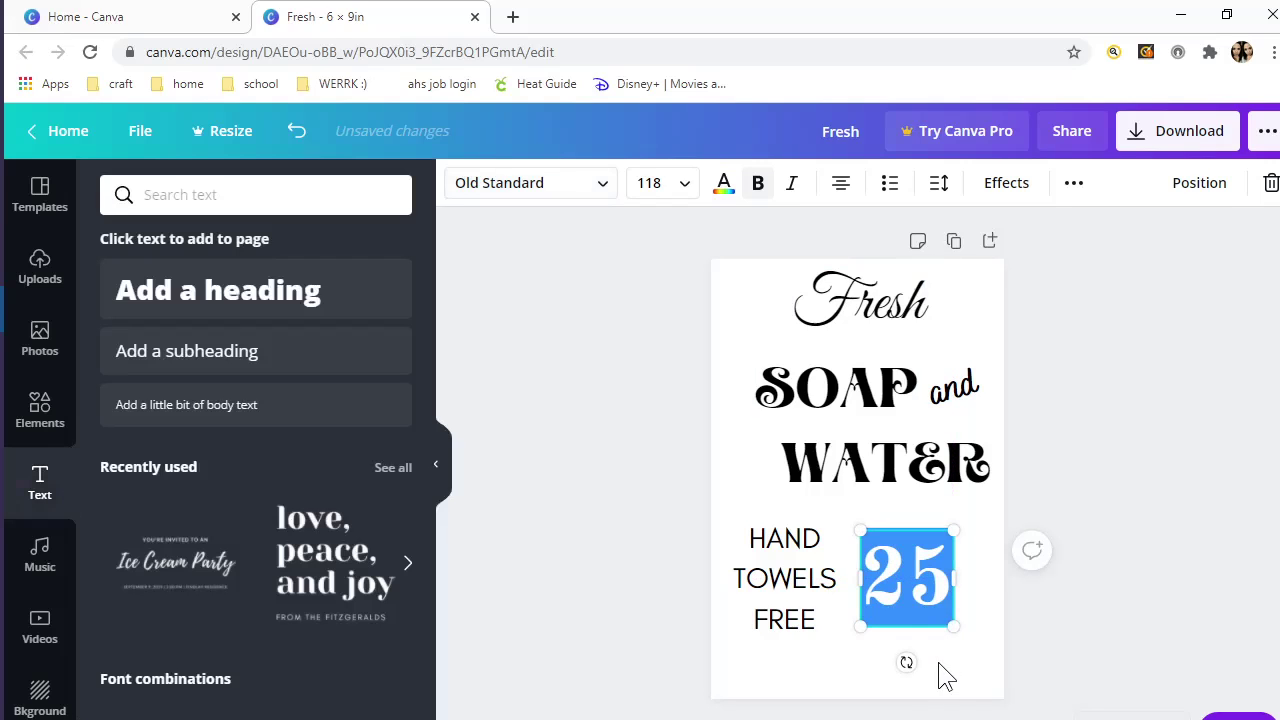
{"action": "left_click", "coordinate": [956, 663]}
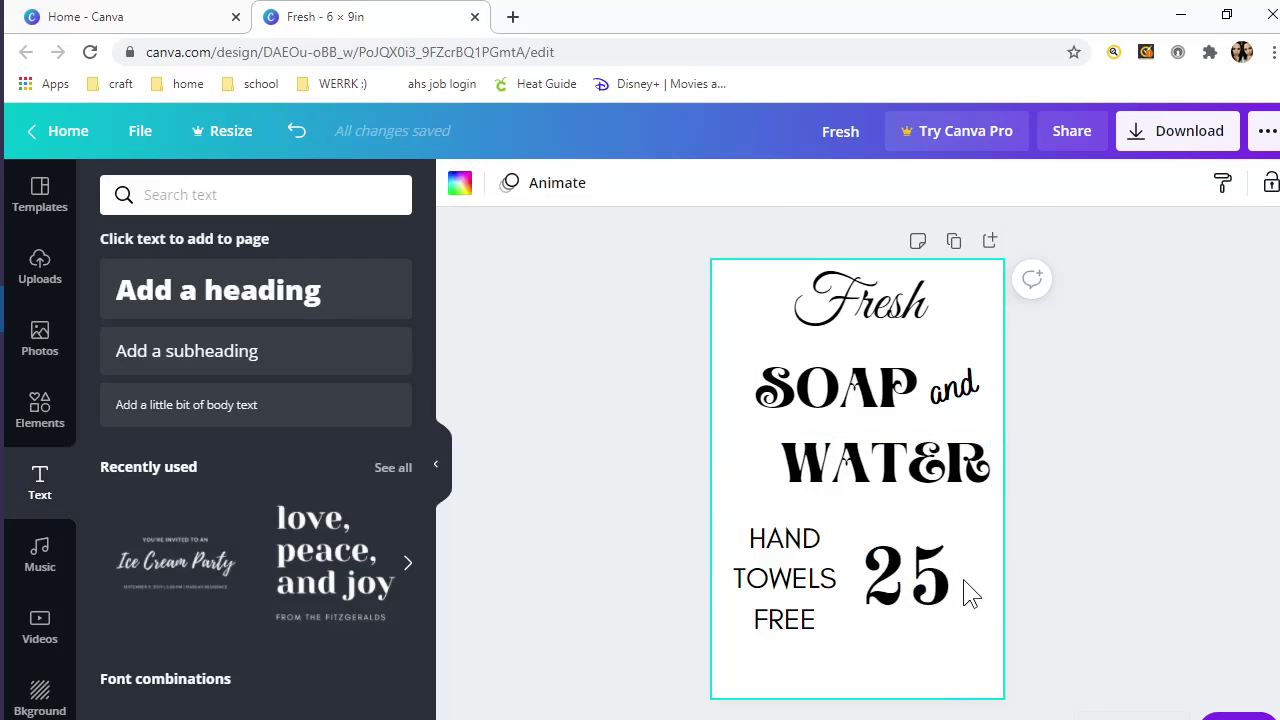
Add a large lowercase 'c' in Old Standard at the upper right of the 25 to read 25¢.
{"action": "left_click", "coordinate": [224, 349]}
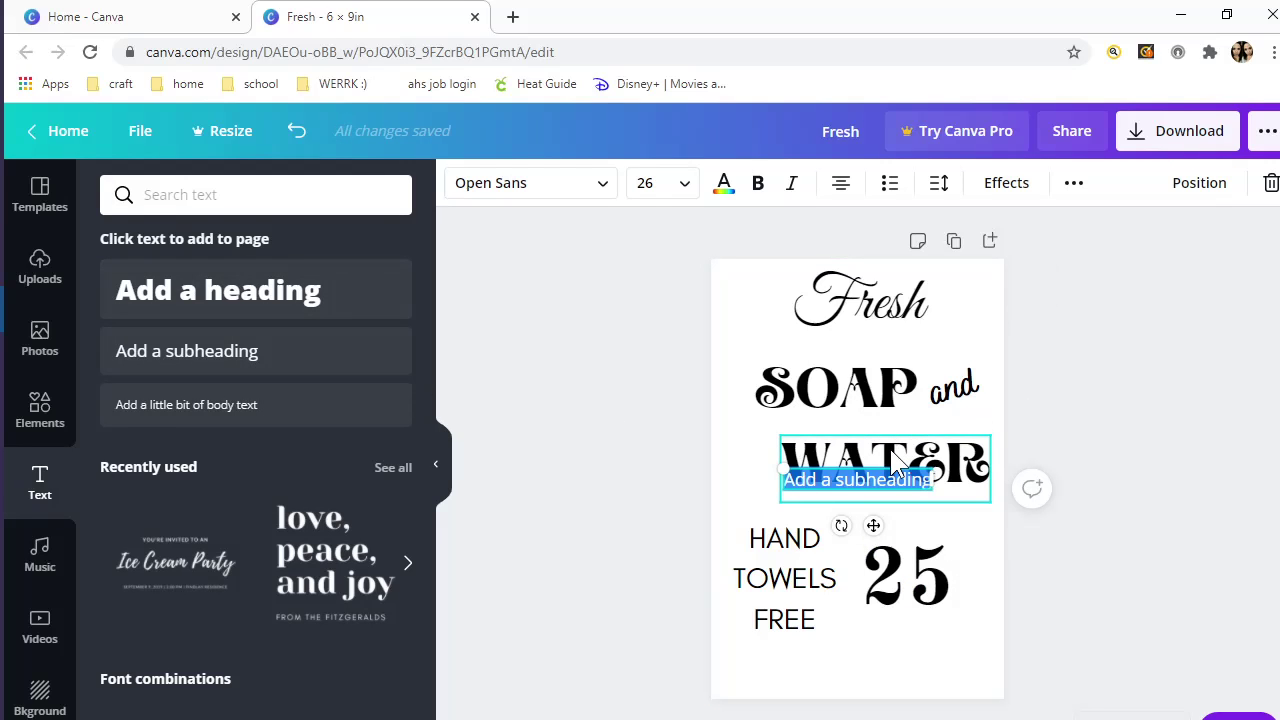
{"action": "key", "text": "Caps_Lock"}
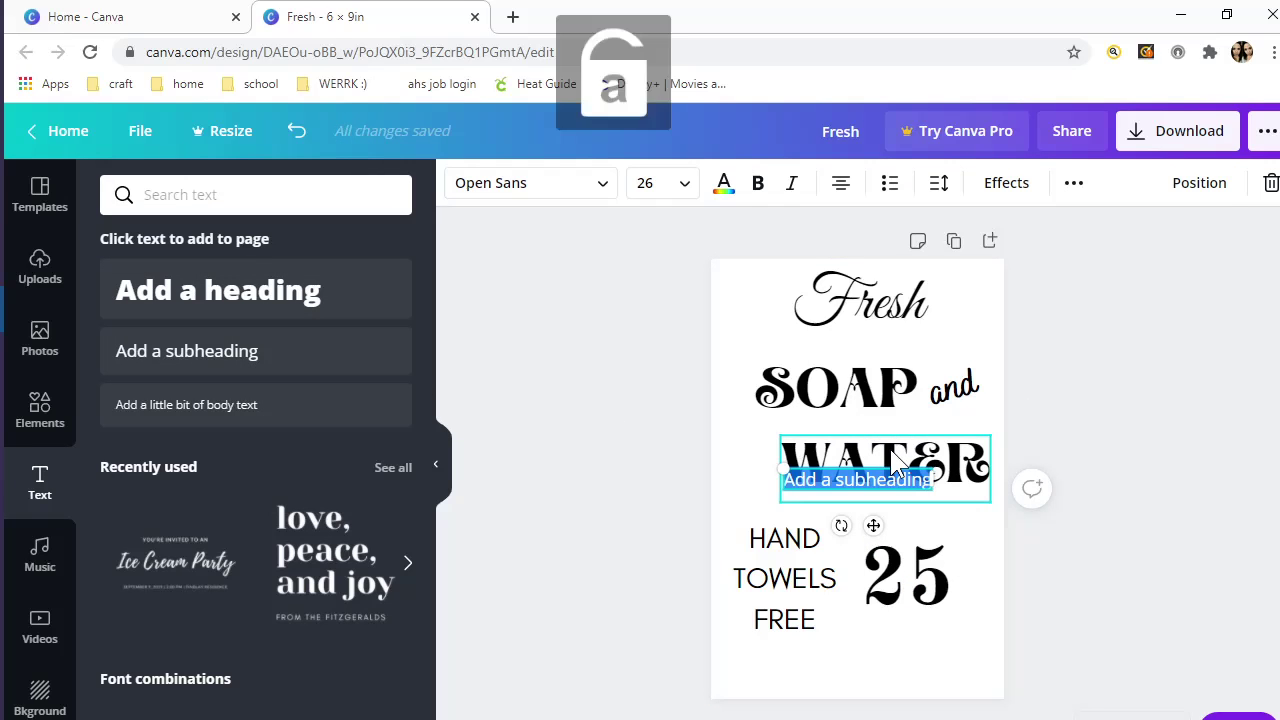
{"action": "key", "text": "BackSpace"}
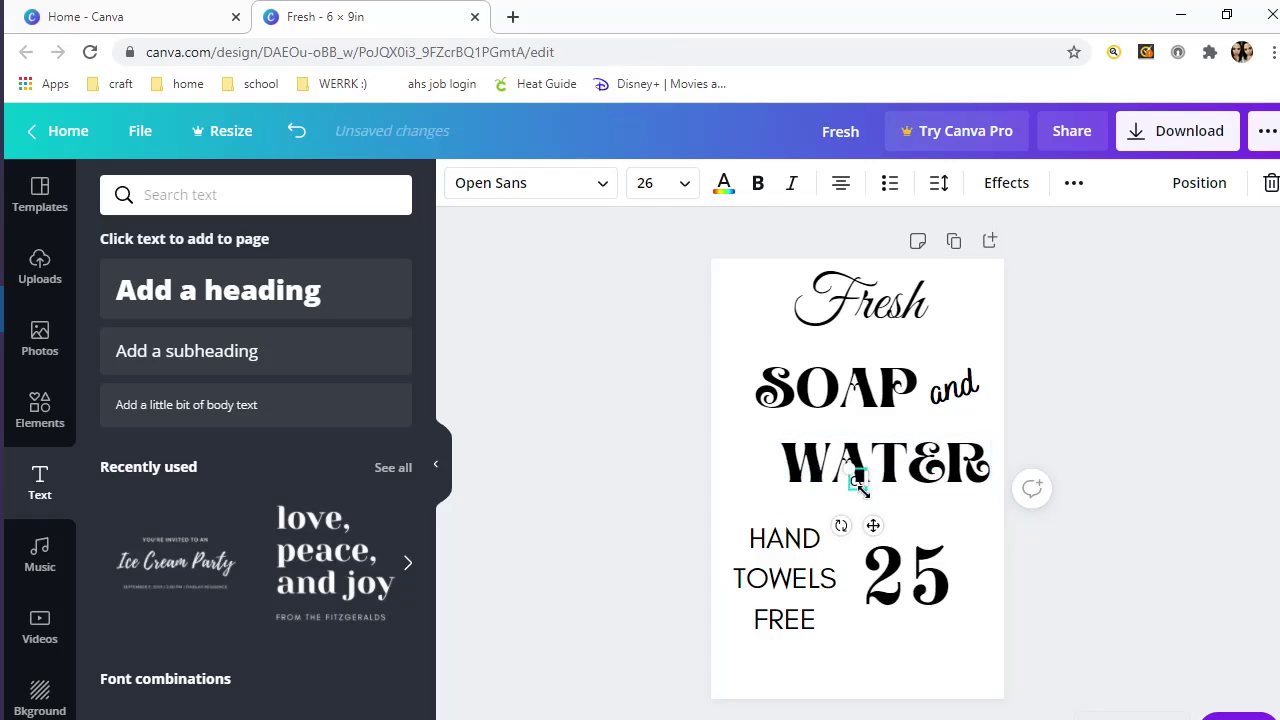
{"action": "mouse_move", "coordinate": [899, 519]}
{"action": "left_mouse_down"}
{"action": "mouse_move", "coordinate": [915, 550]}
{"action": "mouse_move", "coordinate": [906, 534]}
{"action": "left_mouse_up"}
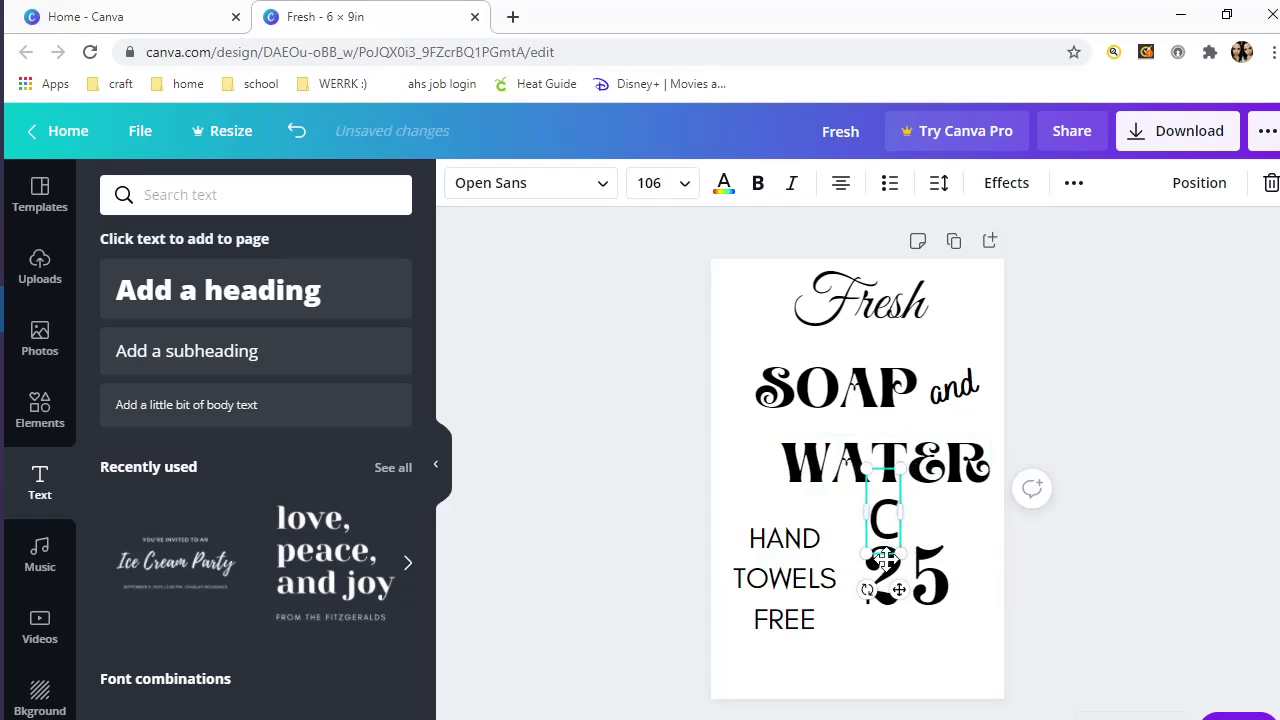
{"action": "left_click", "coordinate": [591, 200]}
{"action": "type", "text": "OLD"}
{"action": "left_click", "coordinate": [197, 292]}
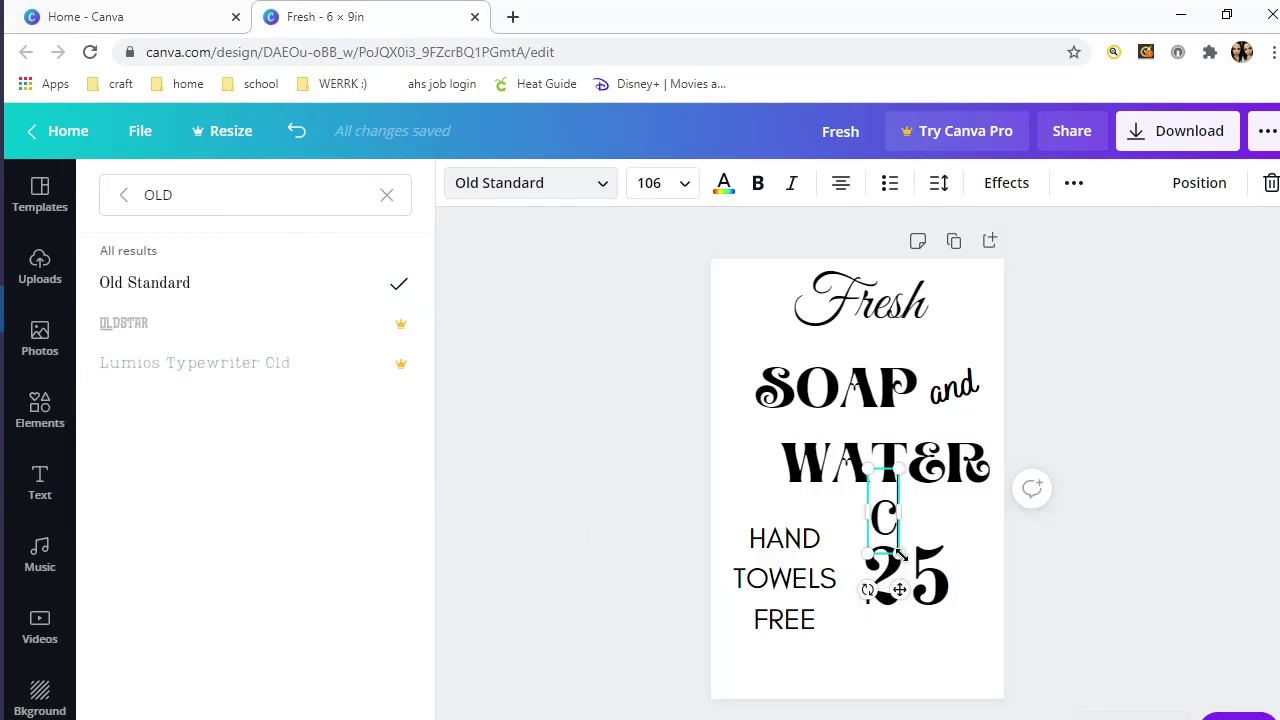
{"action": "left_click_drag", "start_coordinate": [899, 590], "coordinate": [960, 600]}
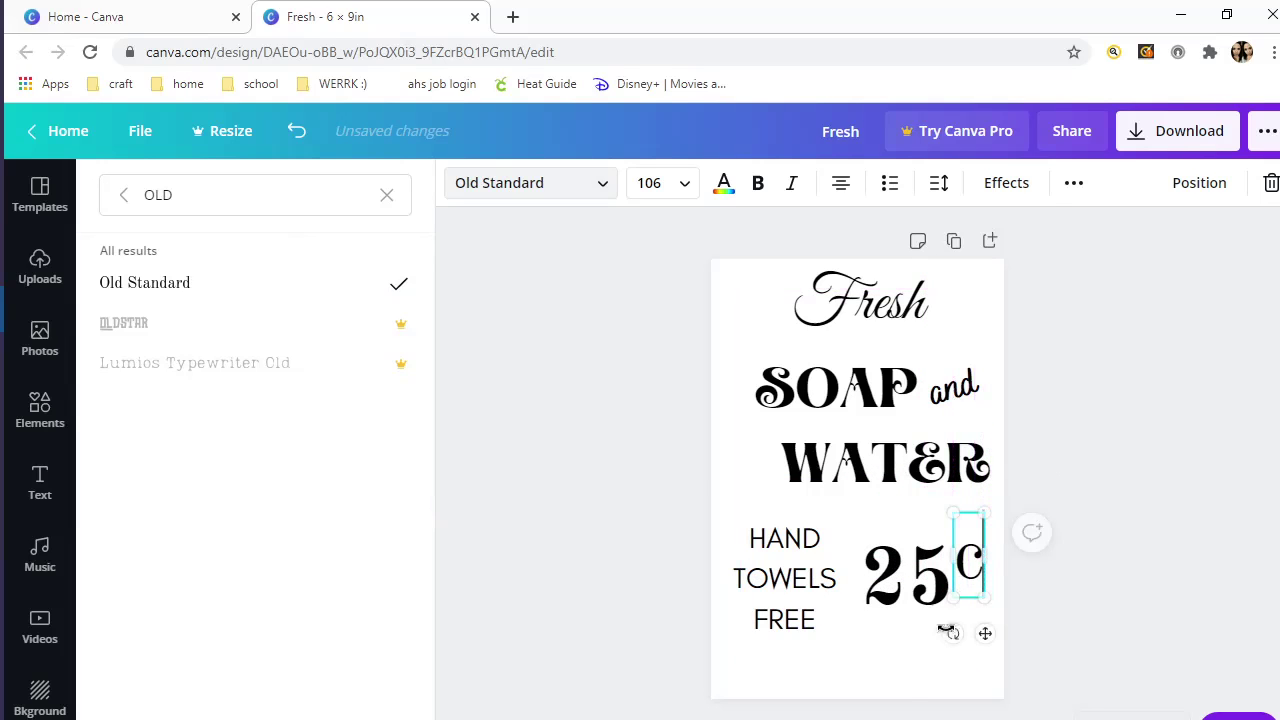
{"action": "key", "text": "Escape"}
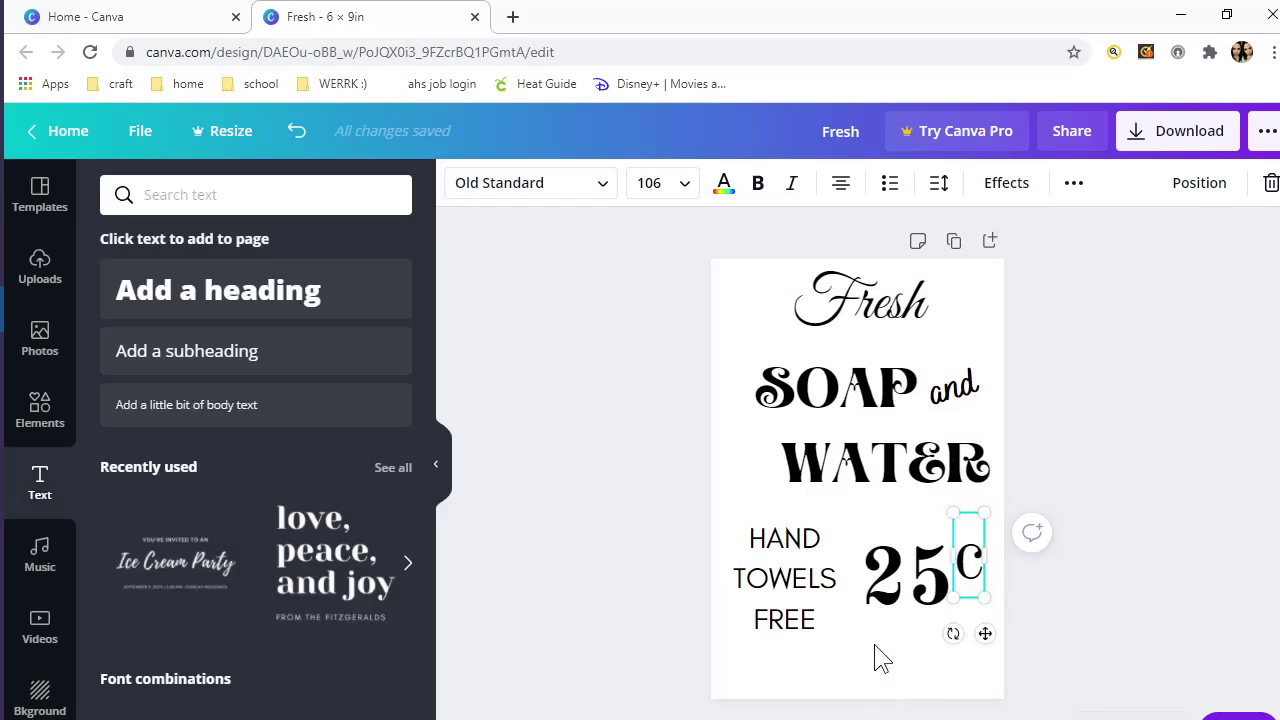
{"action": "left_click", "coordinate": [875, 646]}
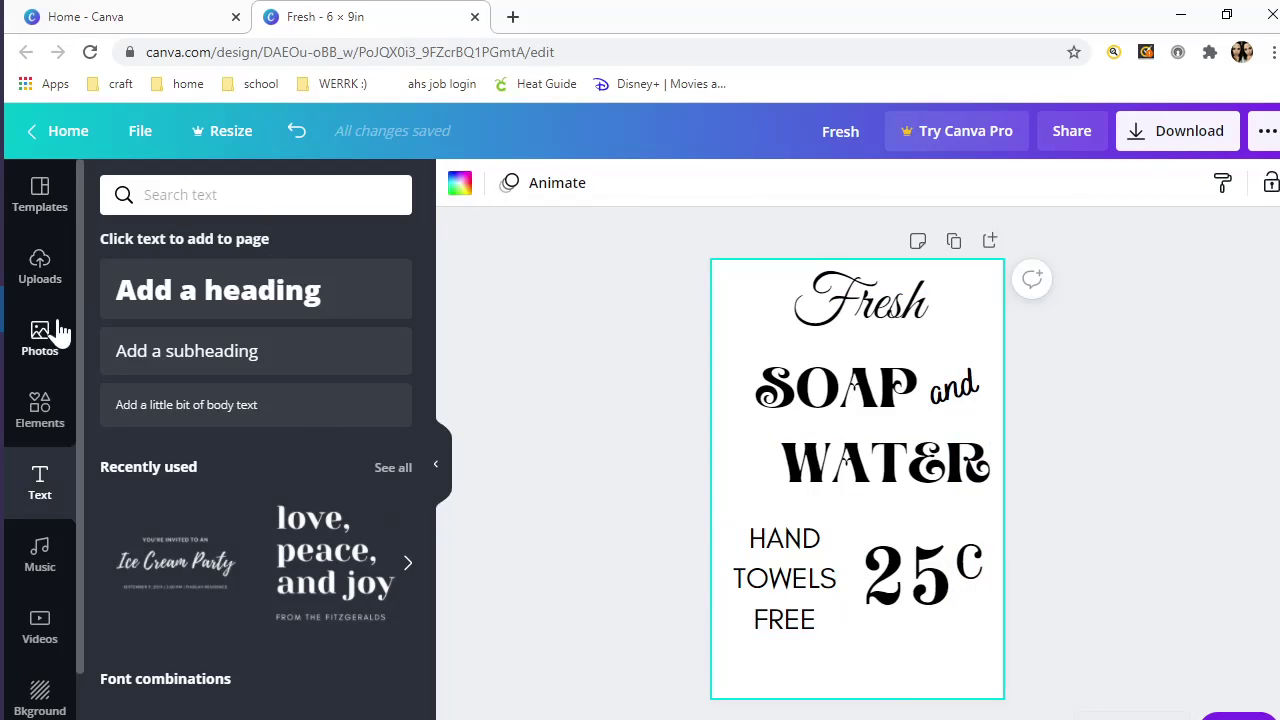
Search the Elements library for 'line' and scroll through the divider and line results.
{"action": "left_click", "coordinate": [48, 422]}
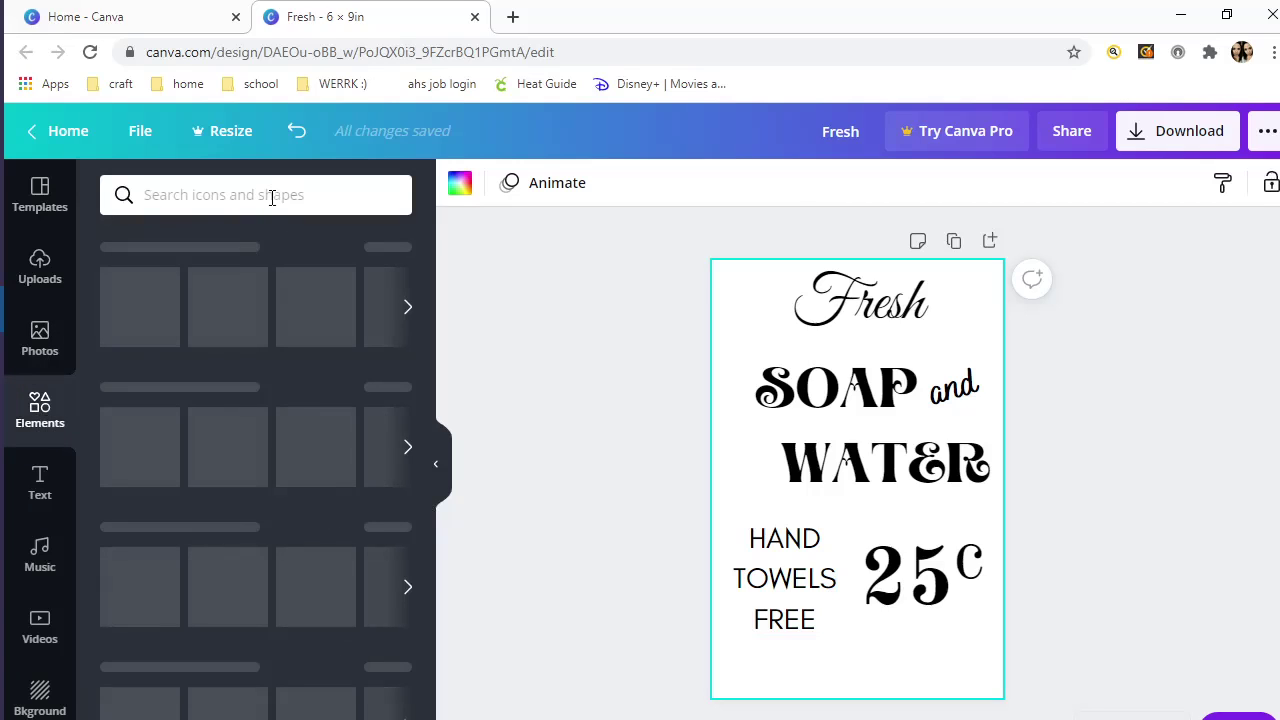
{"action": "left_click", "coordinate": [272, 195]}
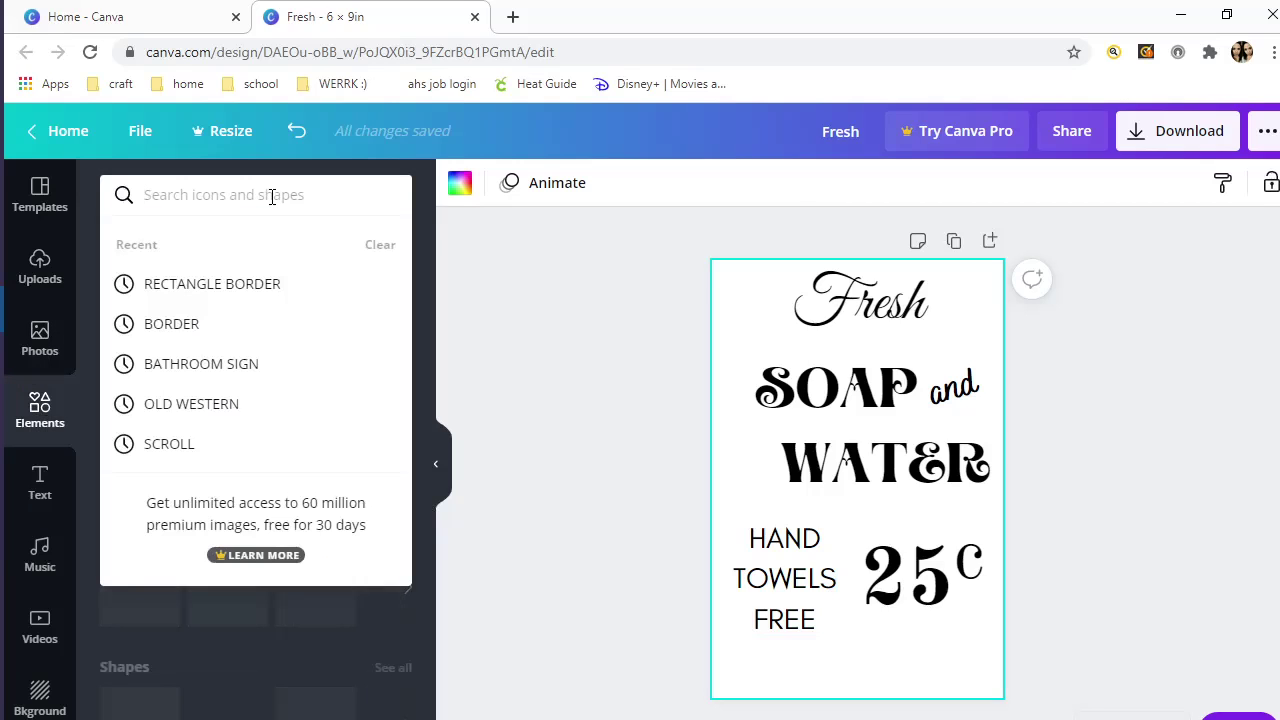
{"action": "type", "text": "line"}
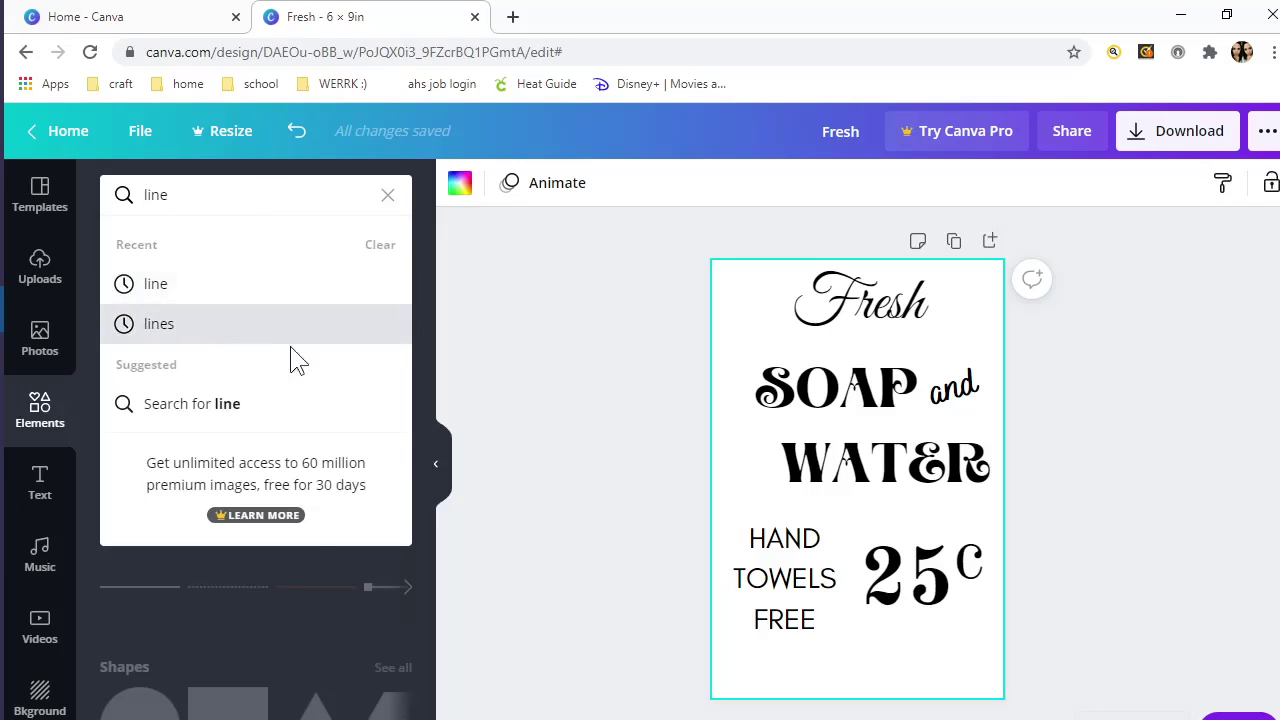
{"action": "left_click", "coordinate": [180, 325]}
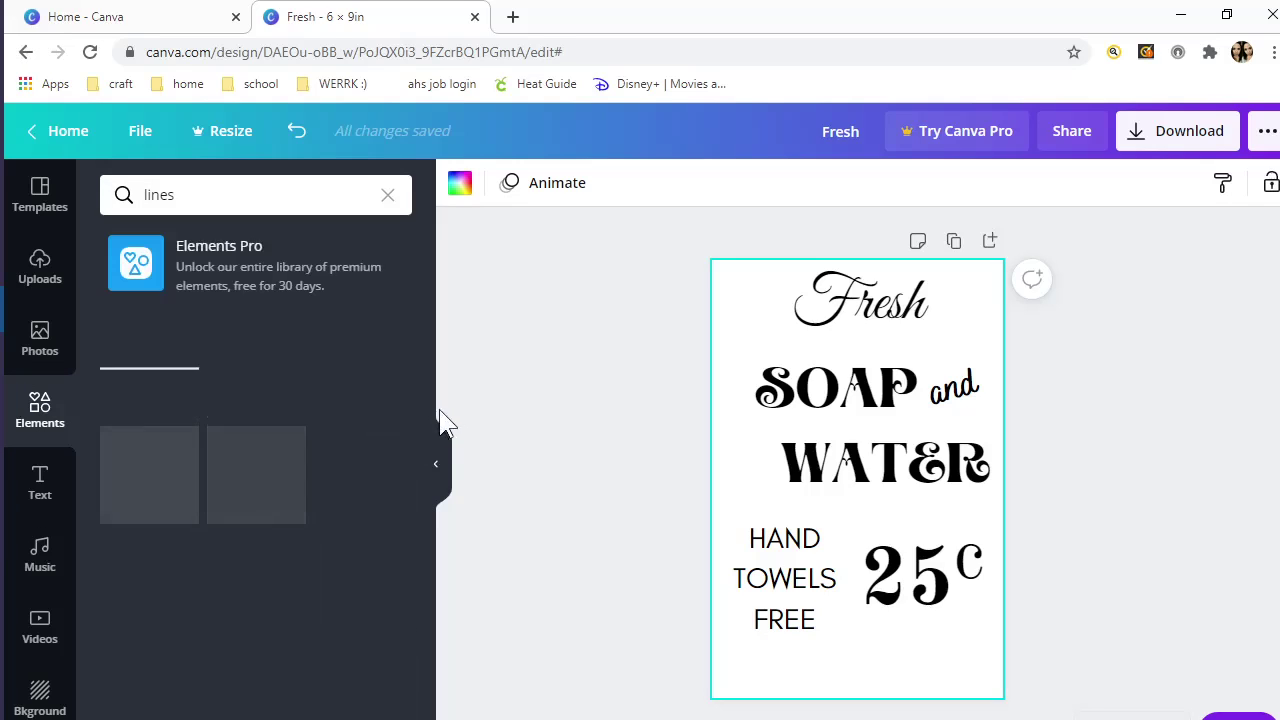
{"action": "mouse_move", "coordinate": [150, 383]}
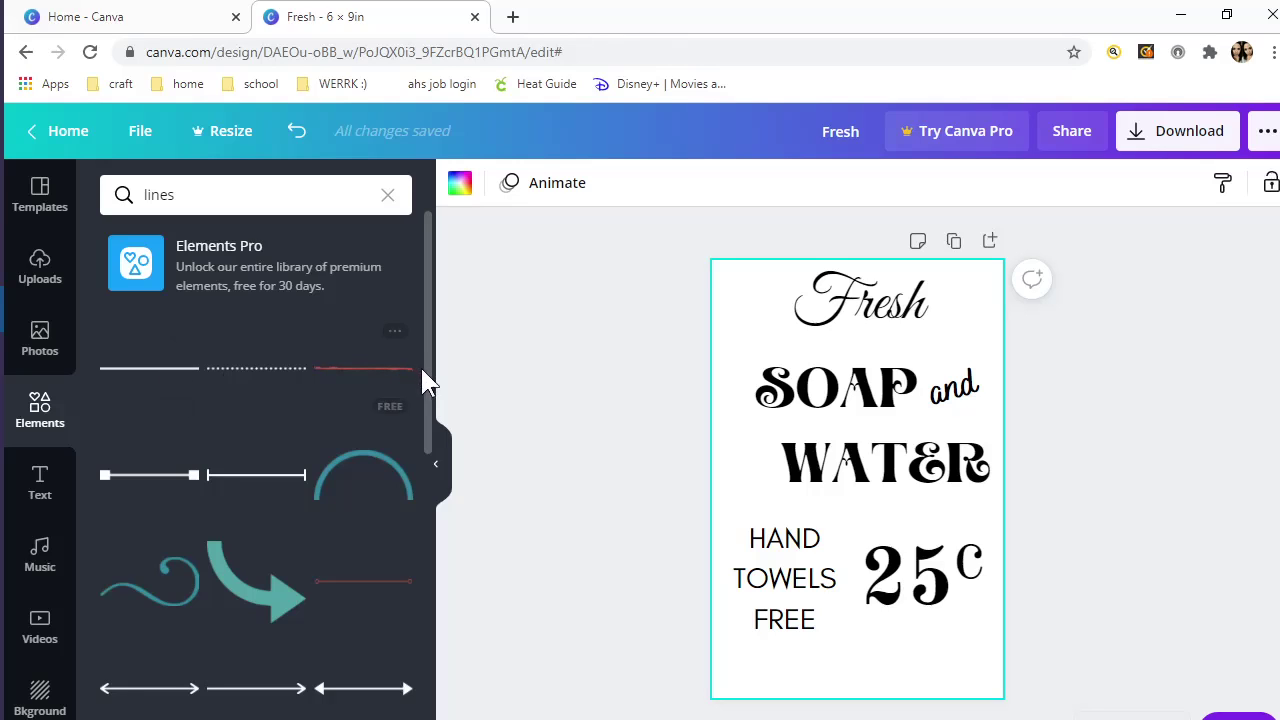
{"action": "left_click_drag", "start_coordinate": [427, 375], "coordinate": [423, 497]}
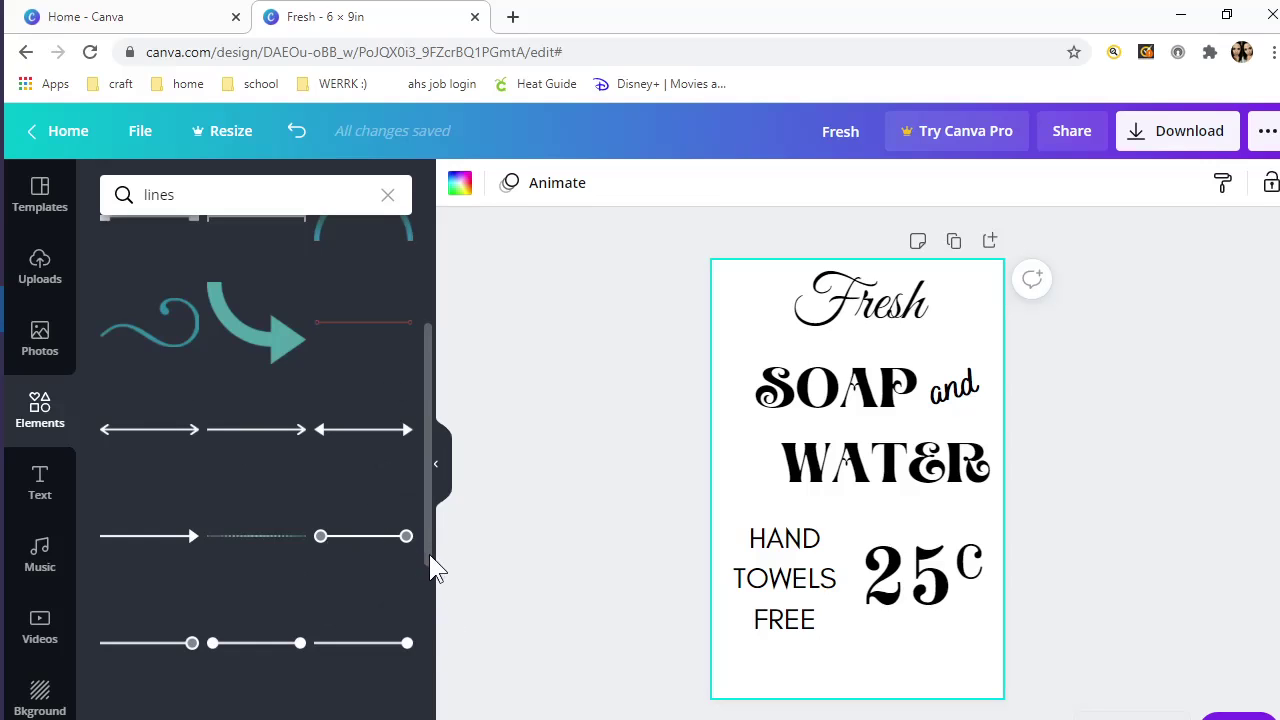
{"action": "left_click_drag", "start_coordinate": [432, 568], "coordinate": [412, 712]}
{"action": "scroll", "coordinate": [405, 705], "scroll_direction": "down", "scroll_amount": 3}
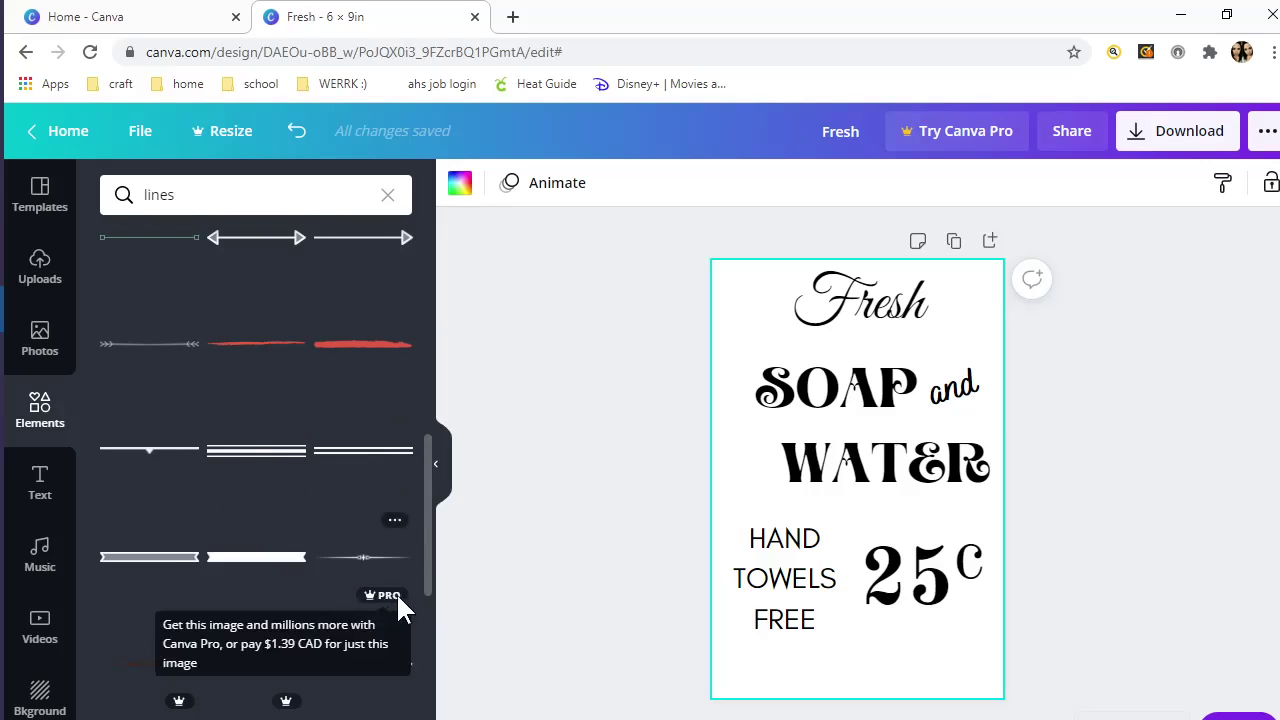
Add a line divider, rotate it vertical, and place it beside the 25¢.
{"action": "left_click", "coordinate": [350, 460]}
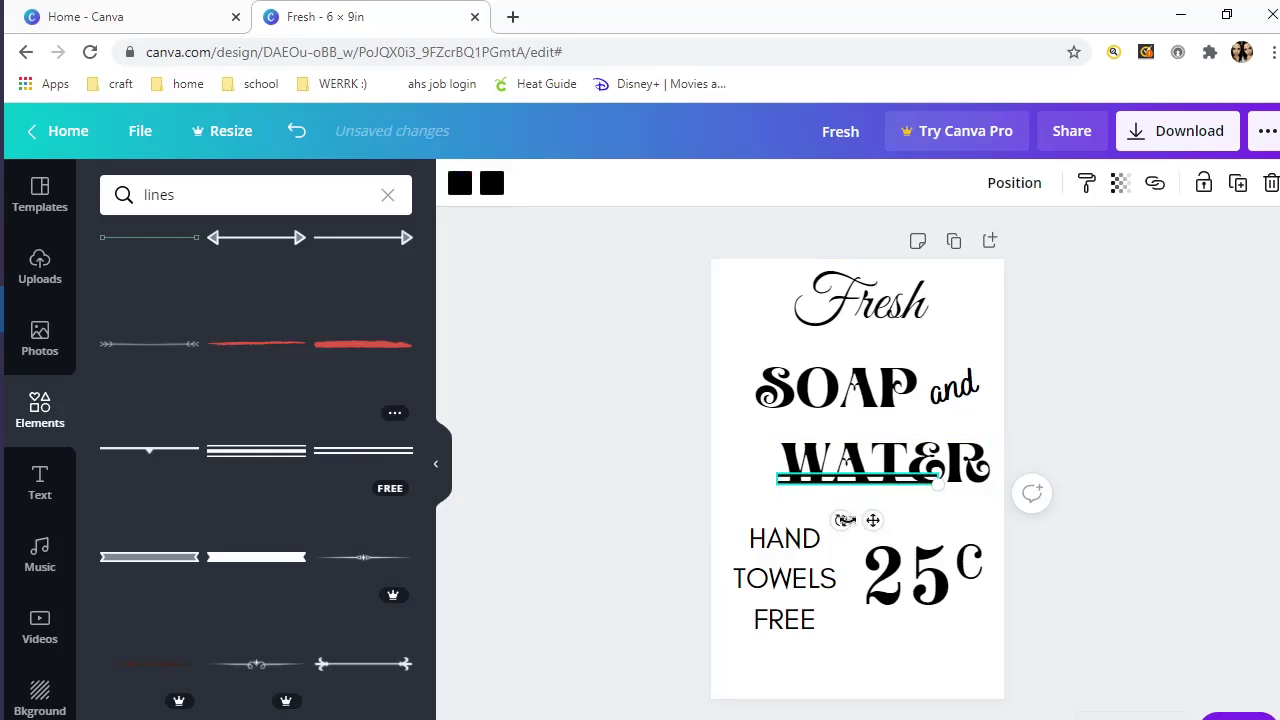
{"action": "left_click_drag", "start_coordinate": [841, 520], "coordinate": [805, 460]}
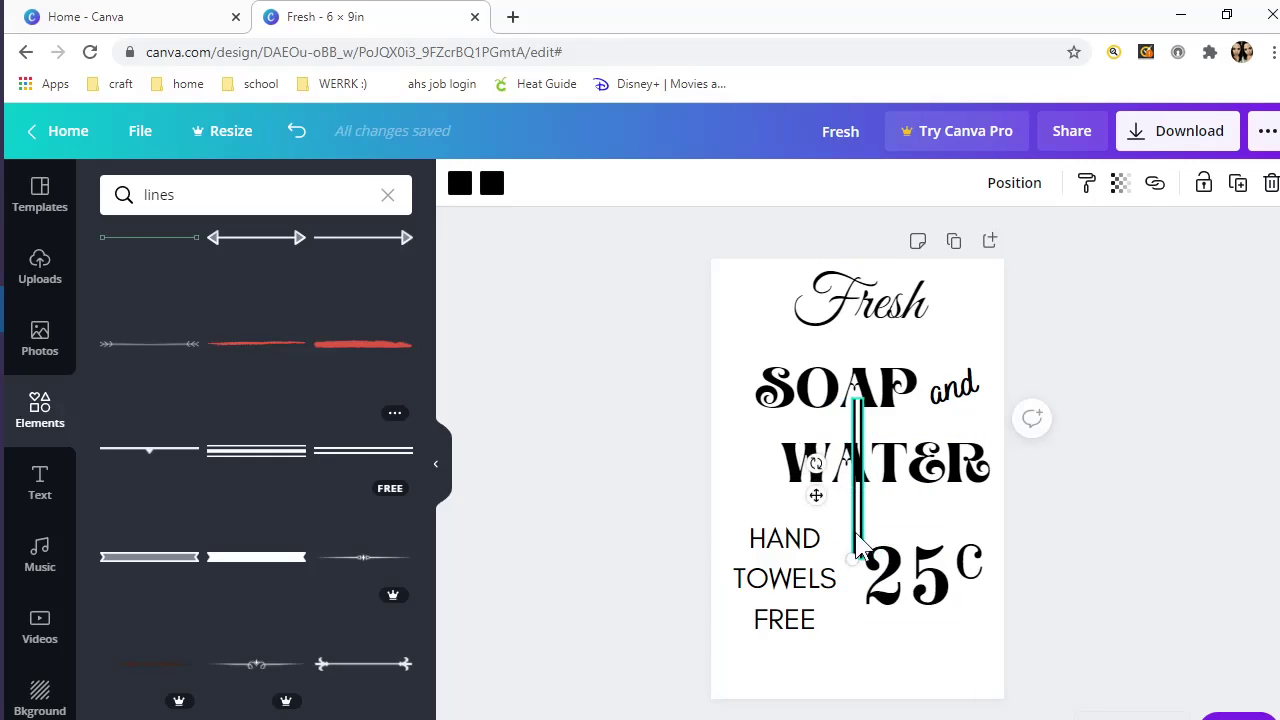
{"action": "left_click_drag", "start_coordinate": [860, 550], "coordinate": [849, 634]}
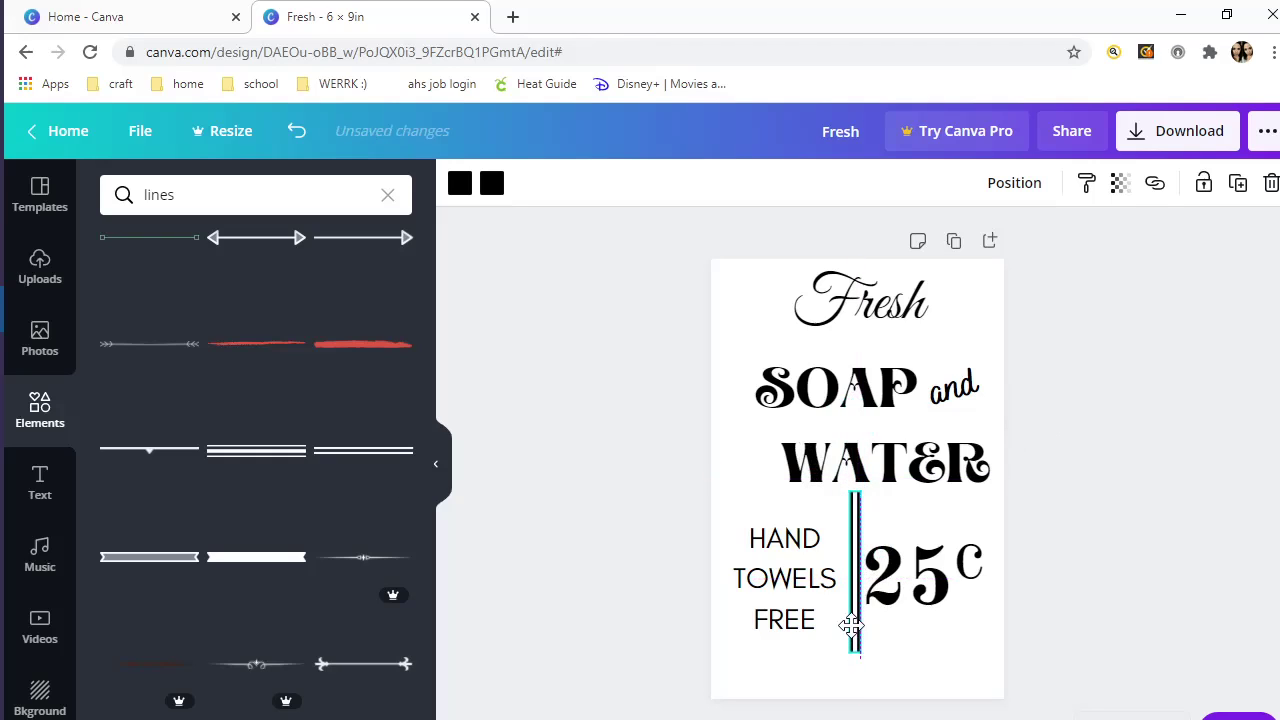
{"action": "left_click", "coordinate": [1090, 676]}
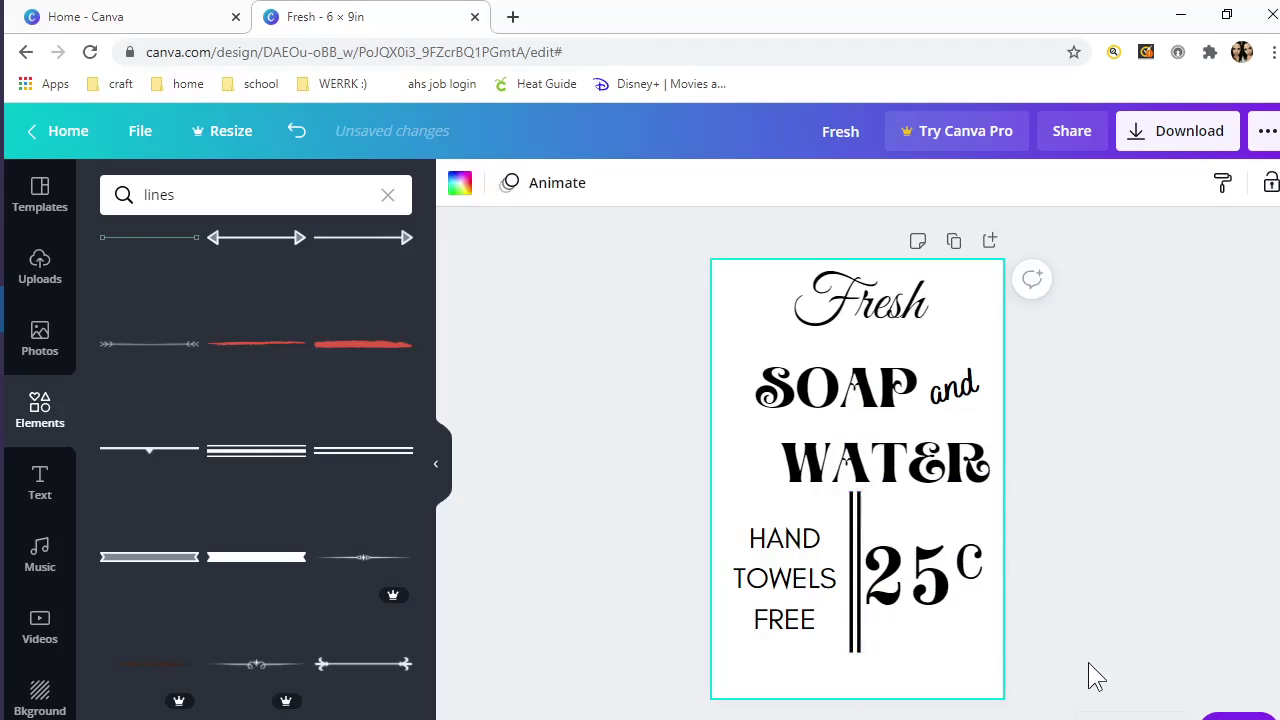
Nudge the 25 text slightly right, closer to the c.
{"action": "left_click", "coordinate": [922, 618]}
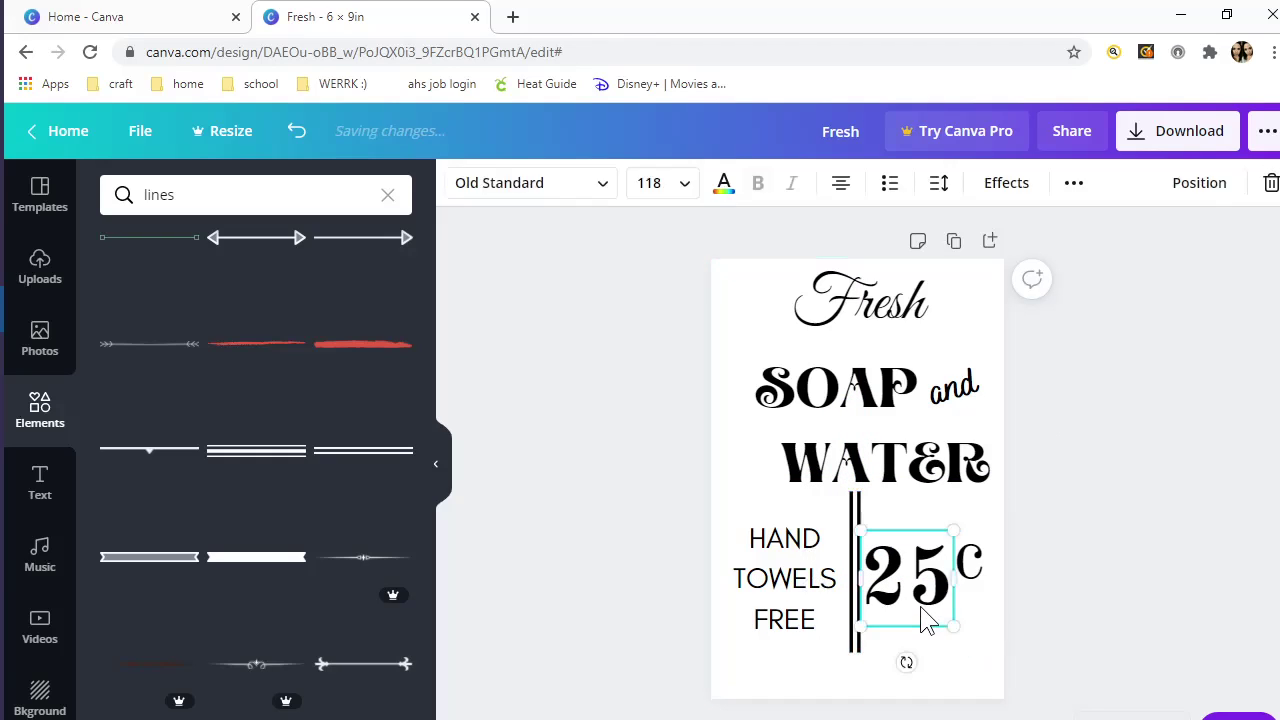
{"action": "left_click_drag", "start_coordinate": [924, 608], "coordinate": [928, 609]}
{"action": "left_click", "coordinate": [955, 680]}
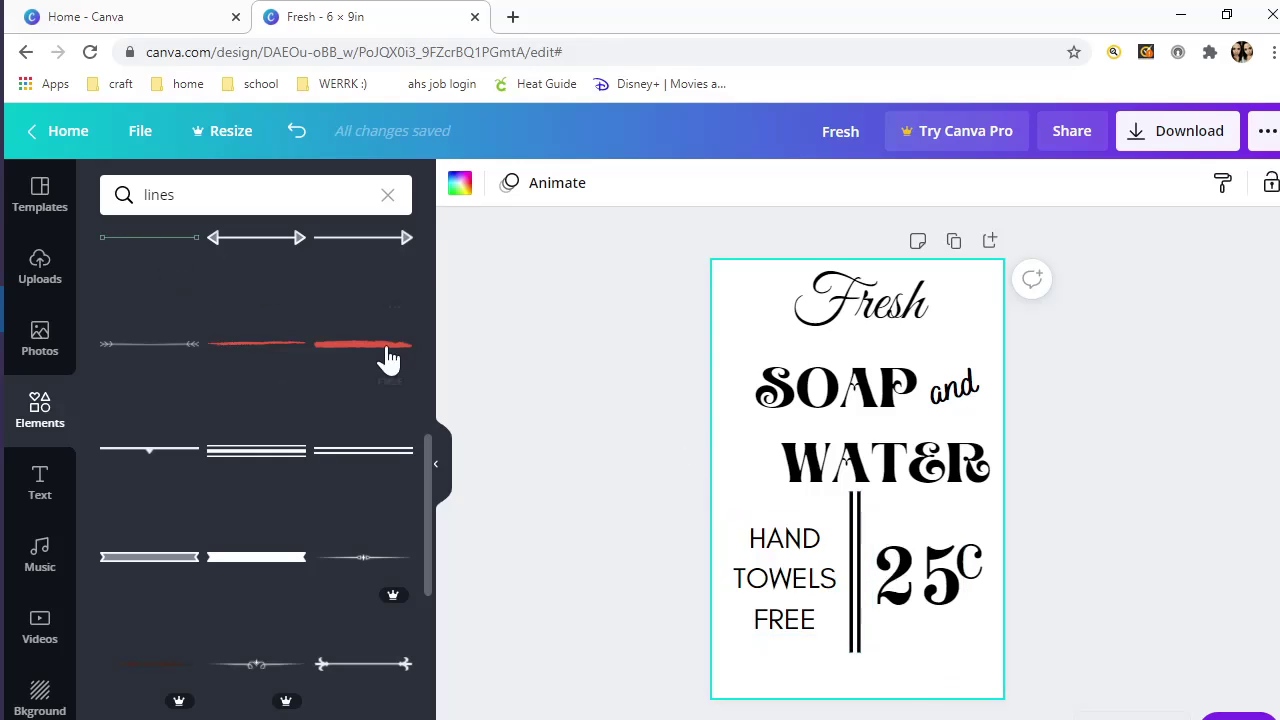
Add an enlarged subheading containing a '|' bar to cross the c.
{"action": "left_click", "coordinate": [40, 490]}
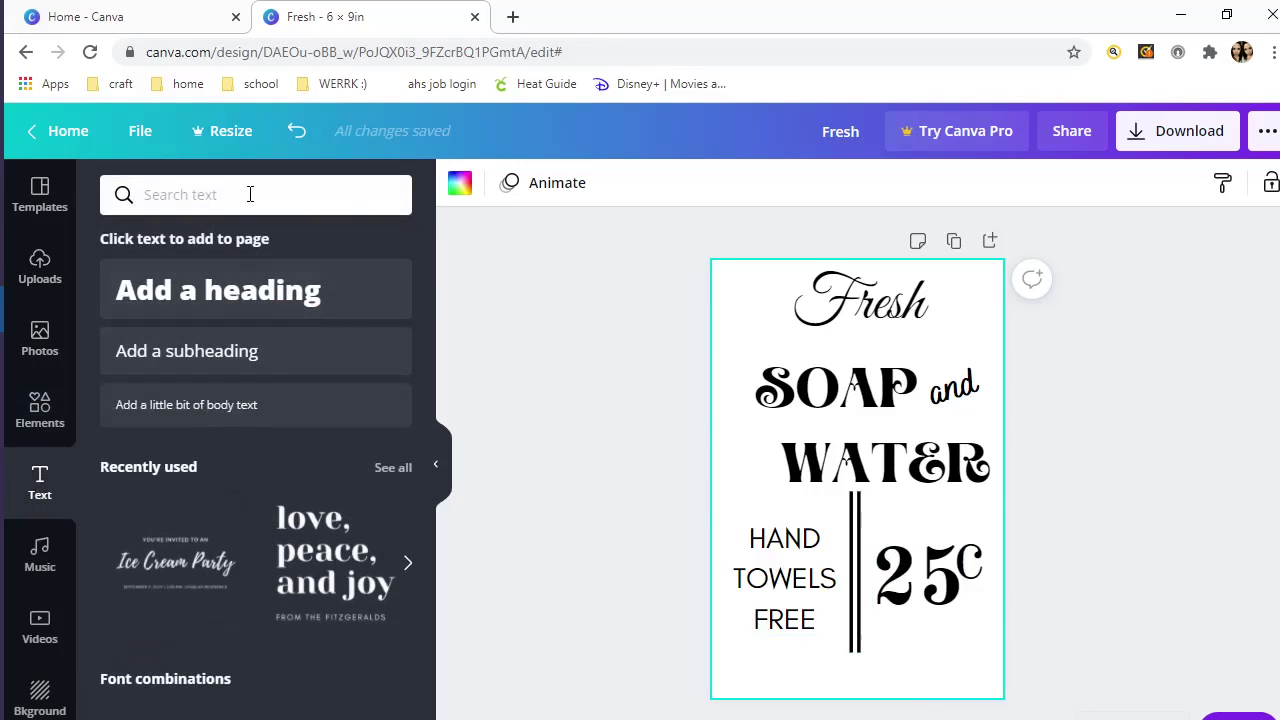
{"action": "left_click", "coordinate": [257, 350]}
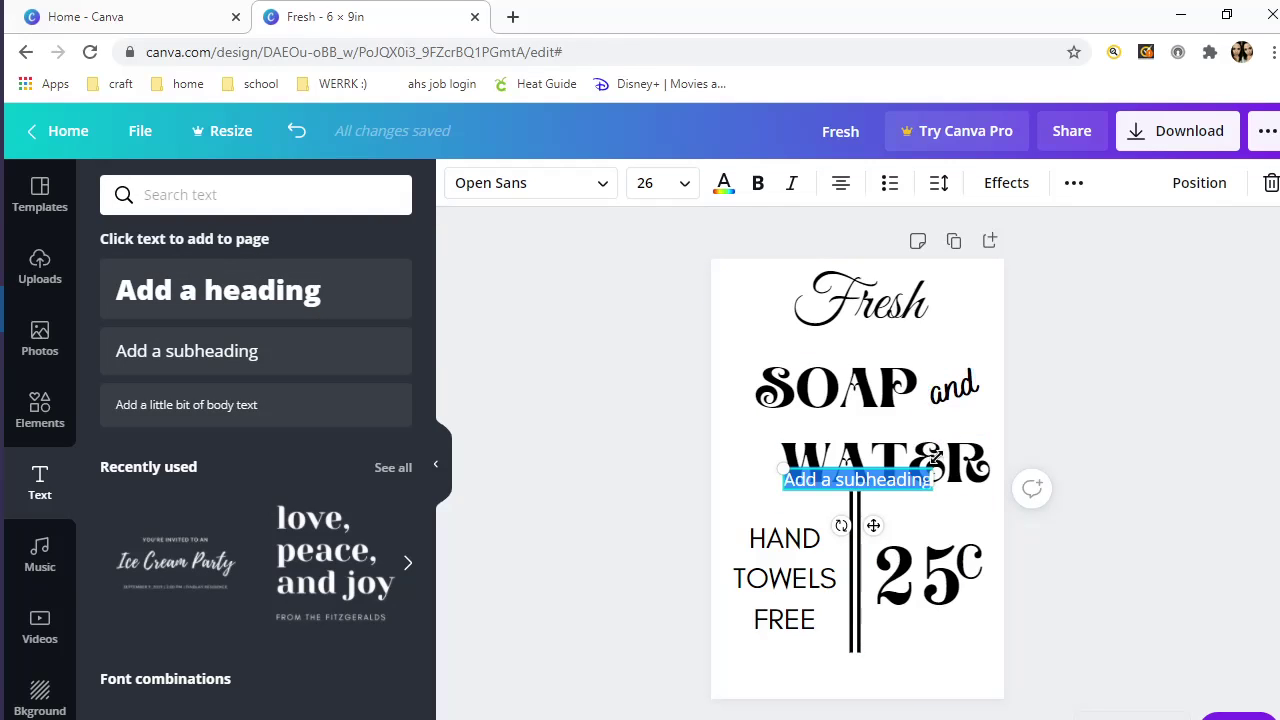
{"action": "key", "text": "BackSpace"}
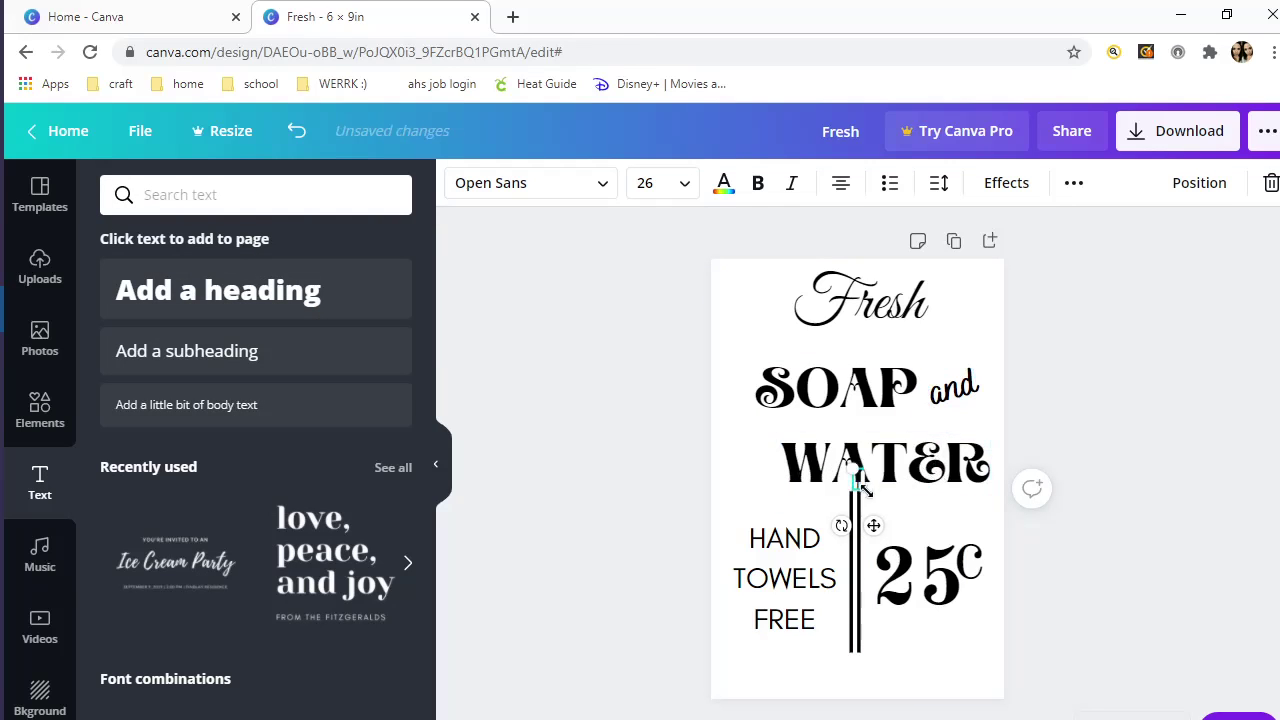
{"action": "left_click_drag", "start_coordinate": [872, 493], "coordinate": [973, 596]}
{"action": "type", "text": "|"}
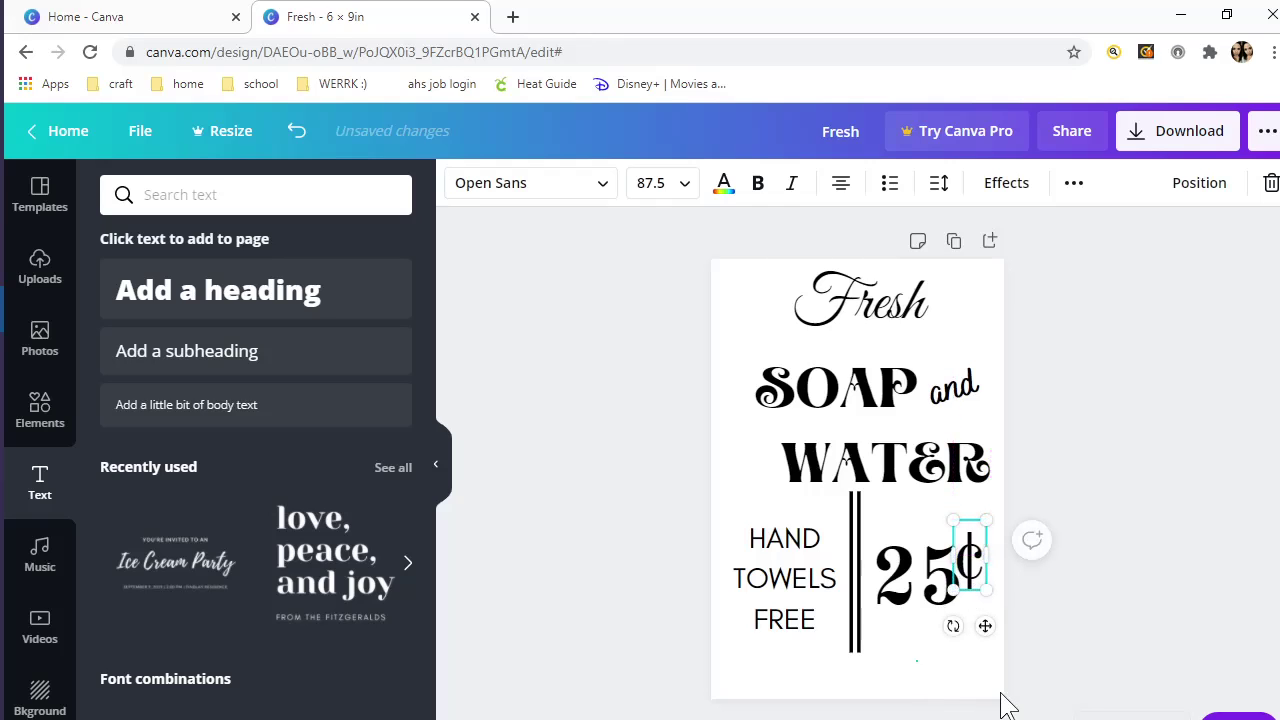
Move Fresh and SOAP slightly lower on the sign.
{"action": "left_click", "coordinate": [920, 663]}
{"action": "left_click_drag", "start_coordinate": [898, 321], "coordinate": [900, 340]}
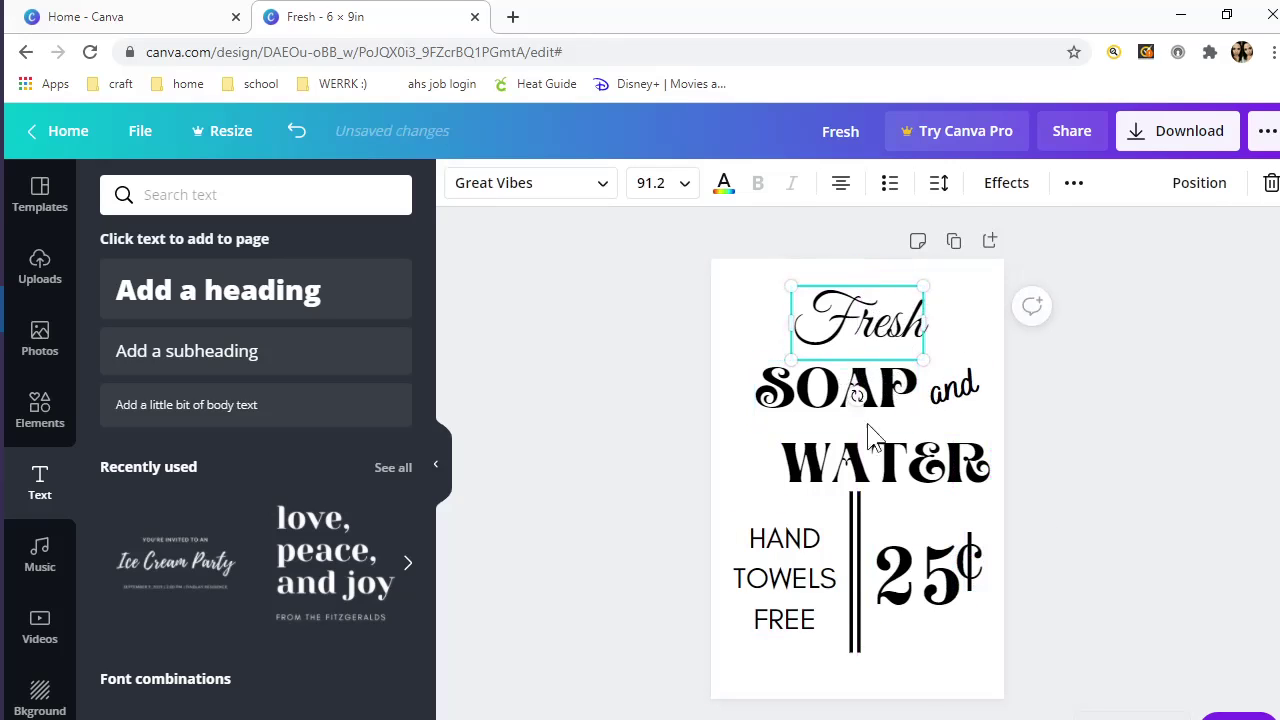
{"action": "left_click_drag", "start_coordinate": [887, 398], "coordinate": [887, 405]}
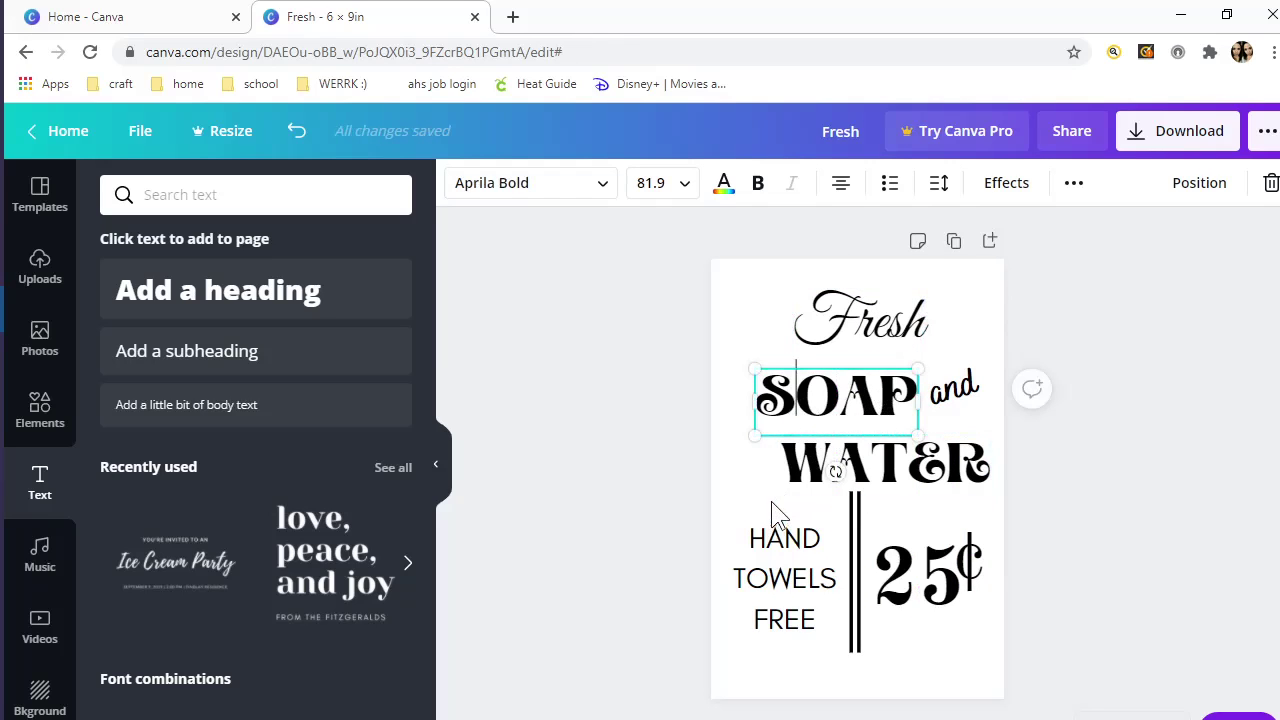
Delete the S from SOAP so the text box reads OAP.
{"action": "key", "text": "BackSpace"}
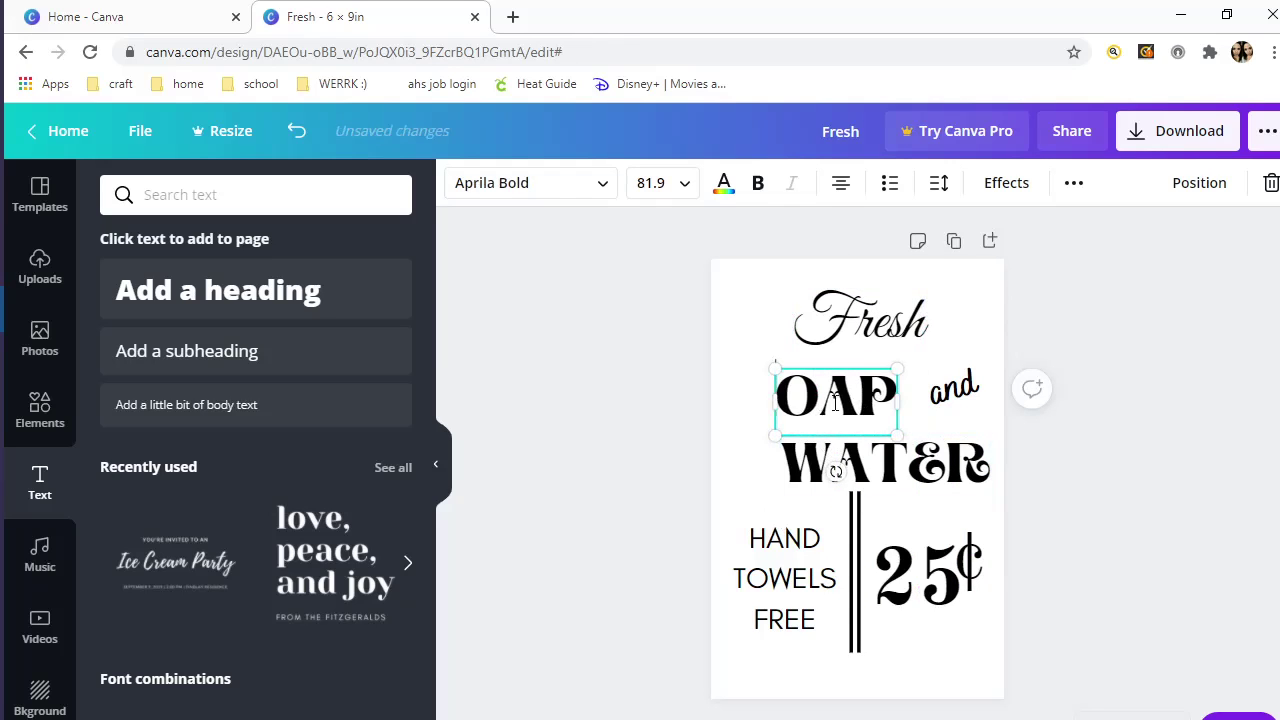
{"action": "left_click", "coordinate": [935, 640]}
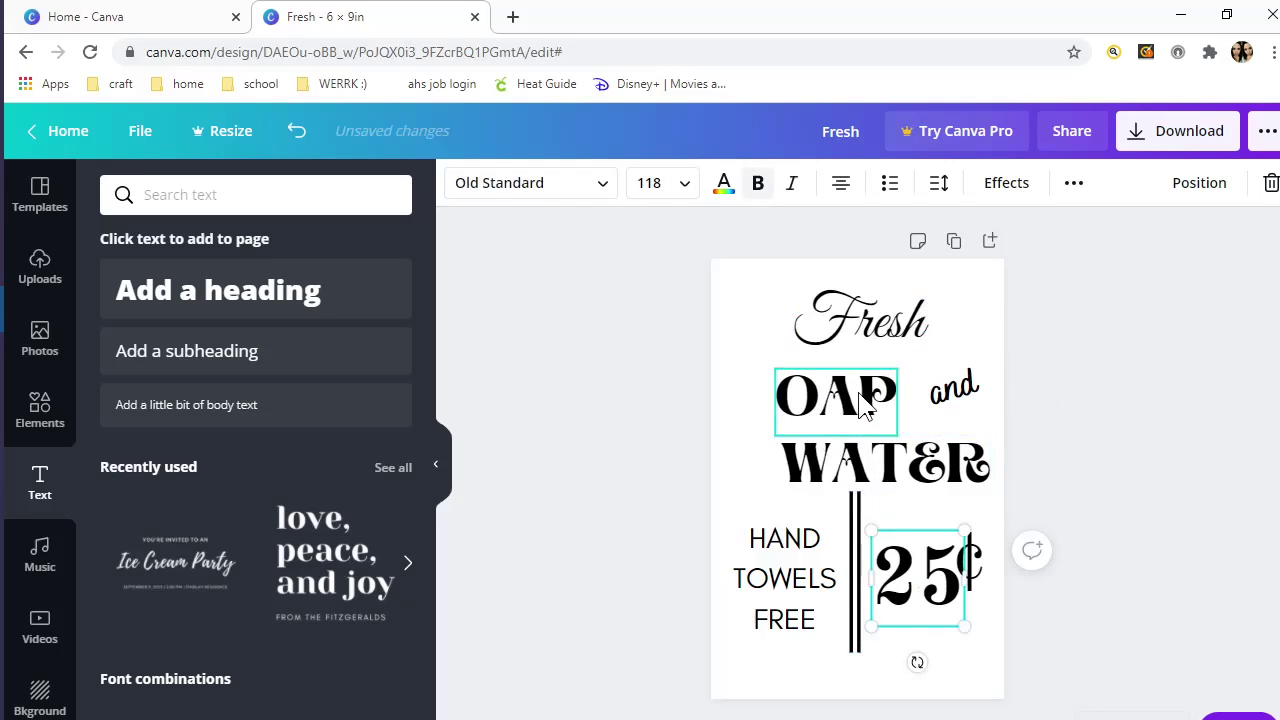
{"action": "left_click", "coordinate": [865, 405]}
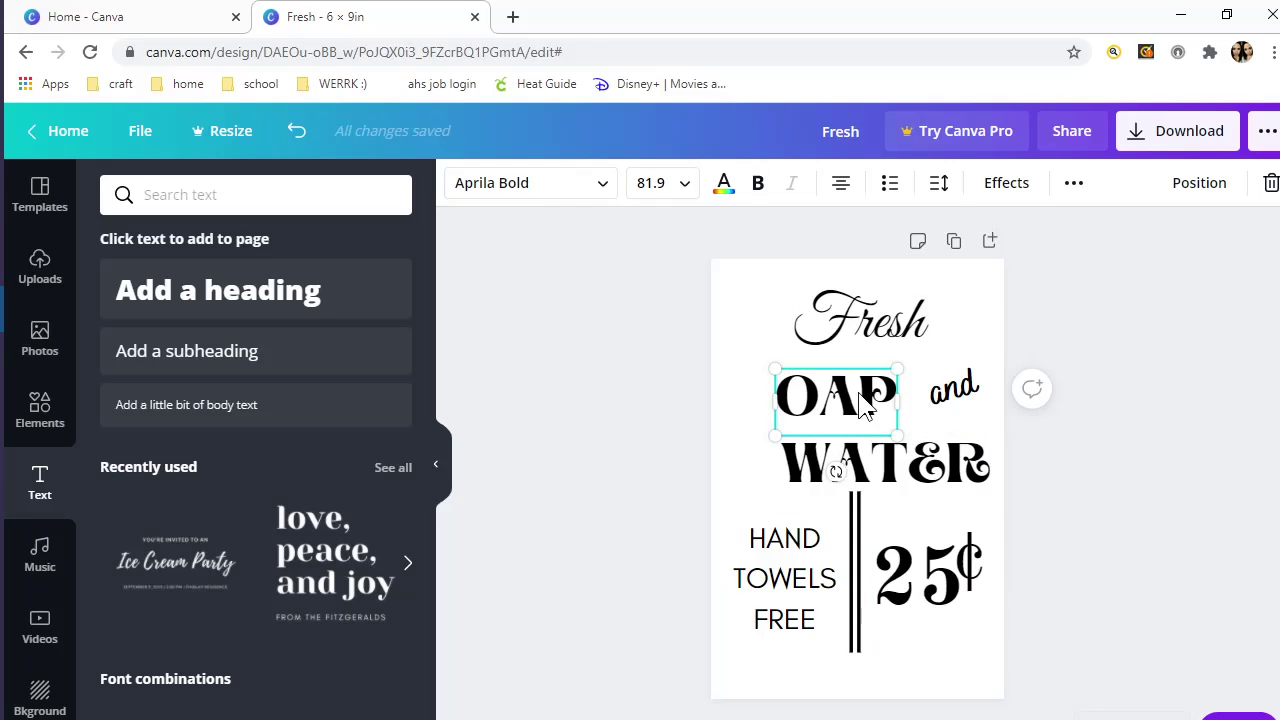
Duplicate OAP as an oversized S (Aprila Bold, 143) placed left of OAP.
{"action": "key", "text": "ctrl+d"}
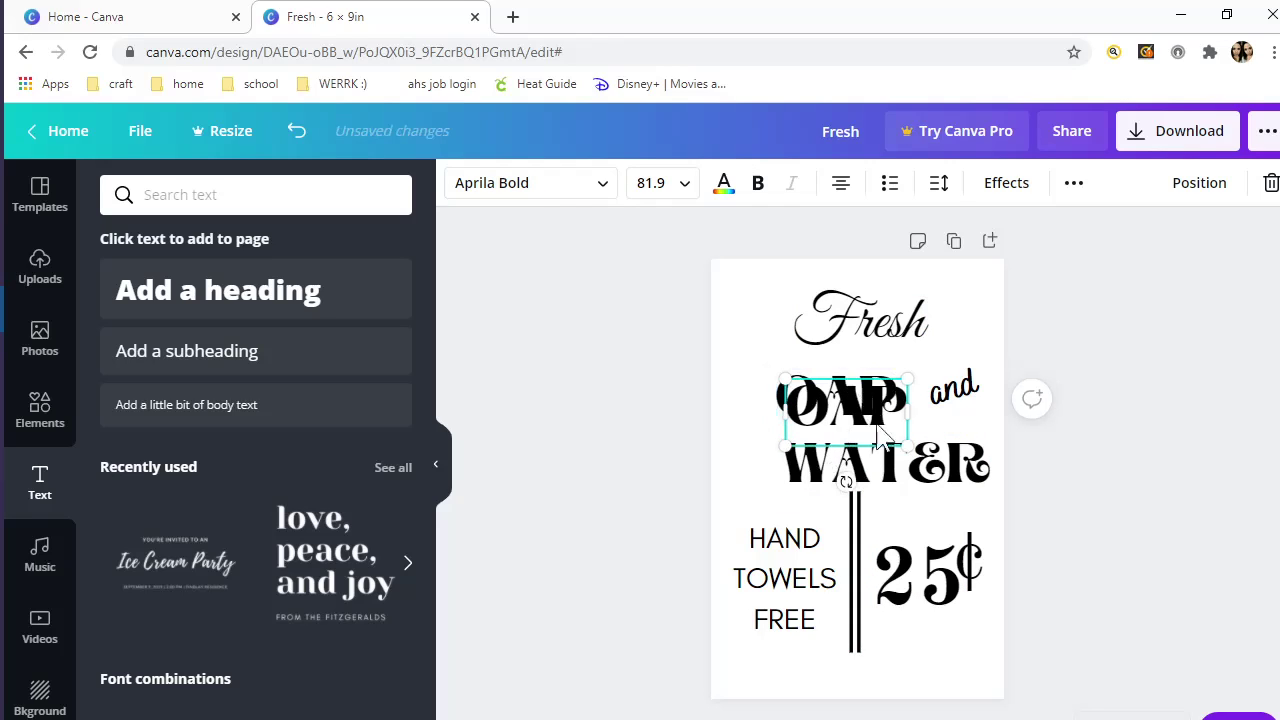
{"action": "double_click", "coordinate": [897, 429]}
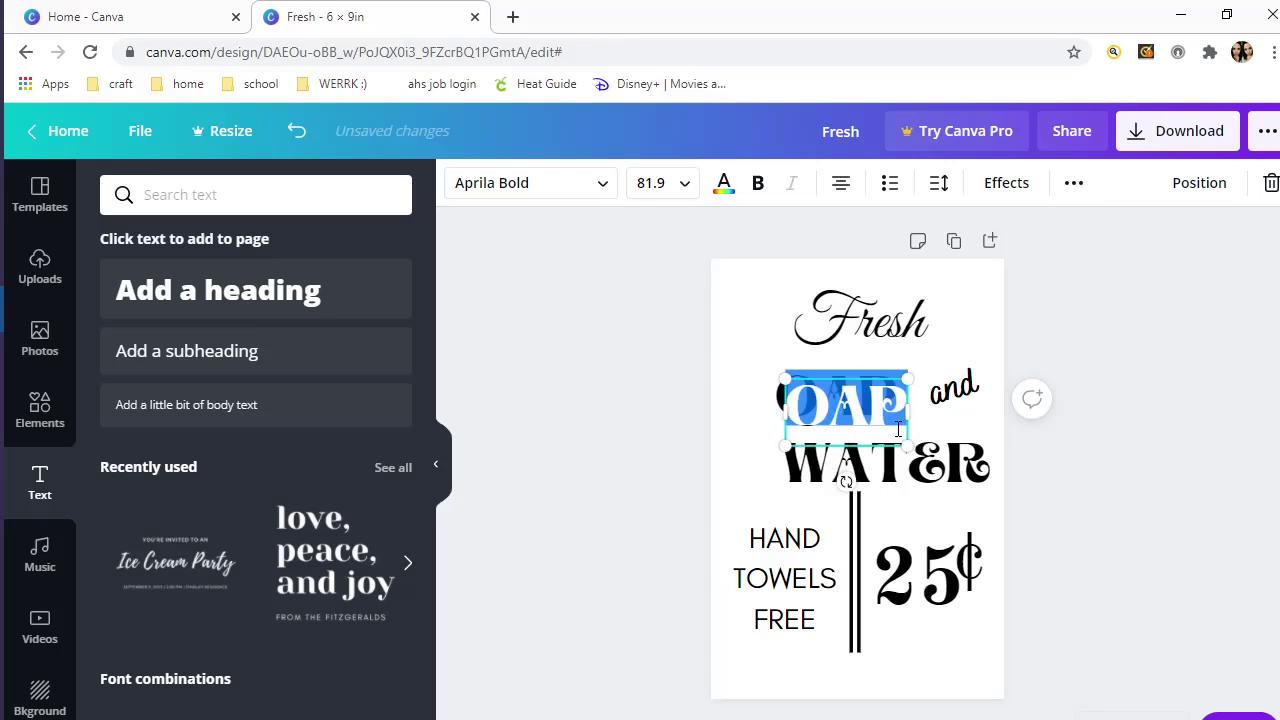
{"action": "type", "text": "S"}
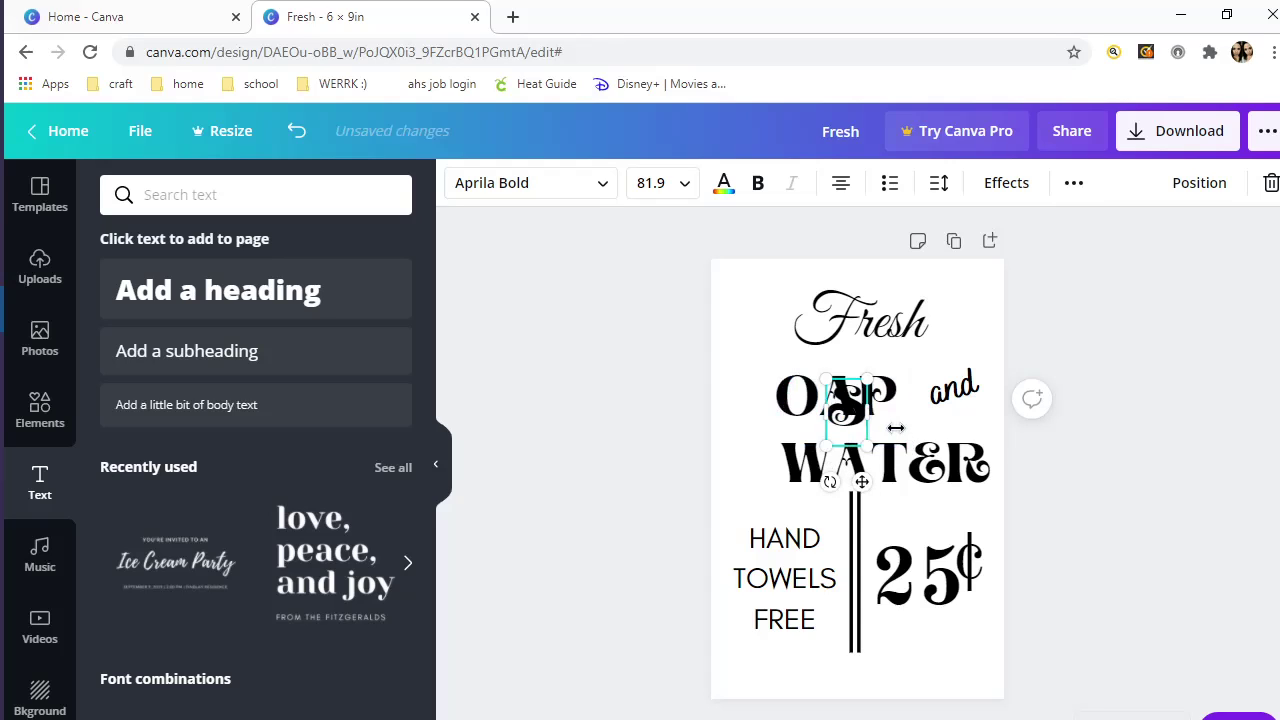
{"action": "left_click_drag", "start_coordinate": [867, 445], "coordinate": [900, 494]}
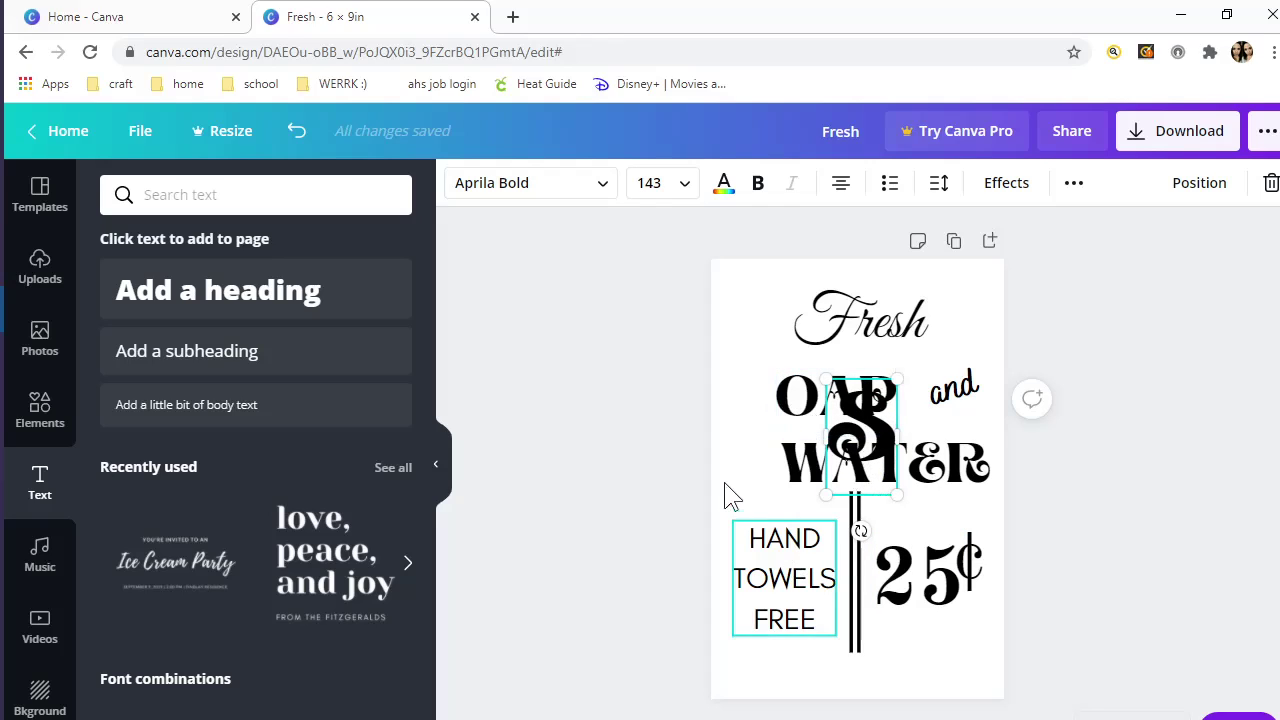
{"action": "left_click", "coordinate": [815, 500]}
{"action": "left_click", "coordinate": [845, 440]}
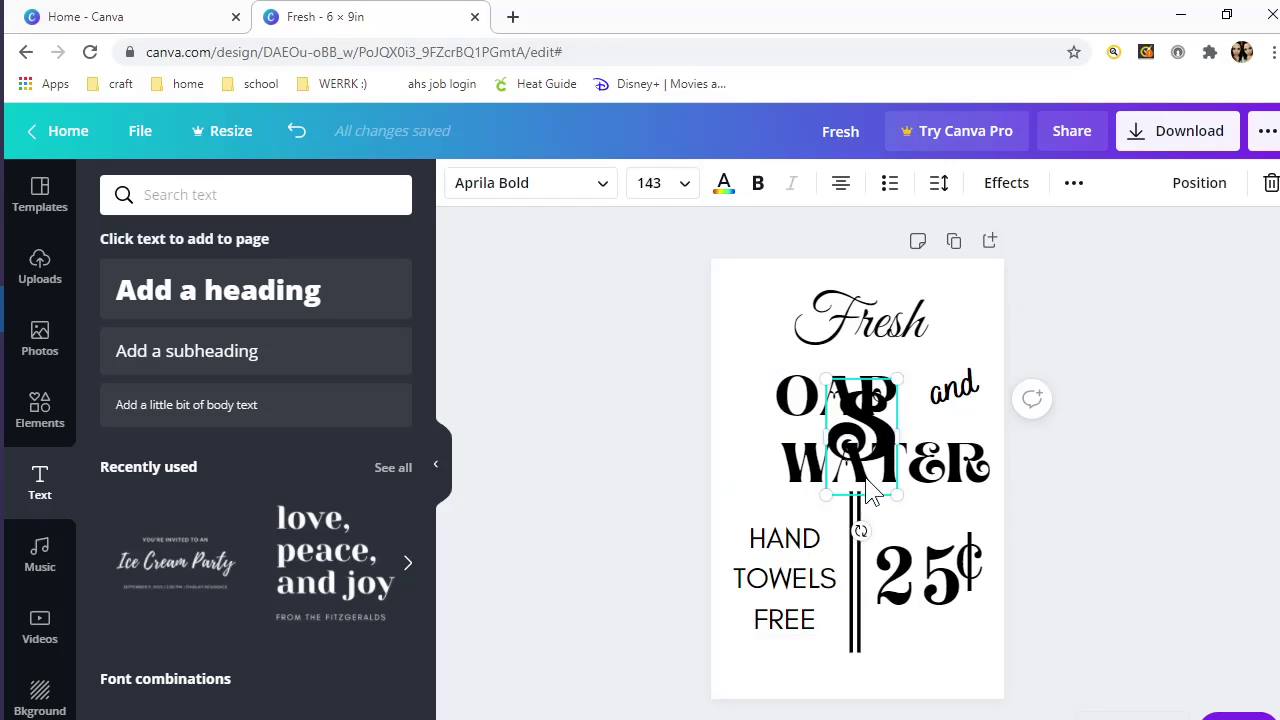
{"action": "left_click_drag", "start_coordinate": [845, 440], "coordinate": [800, 455]}
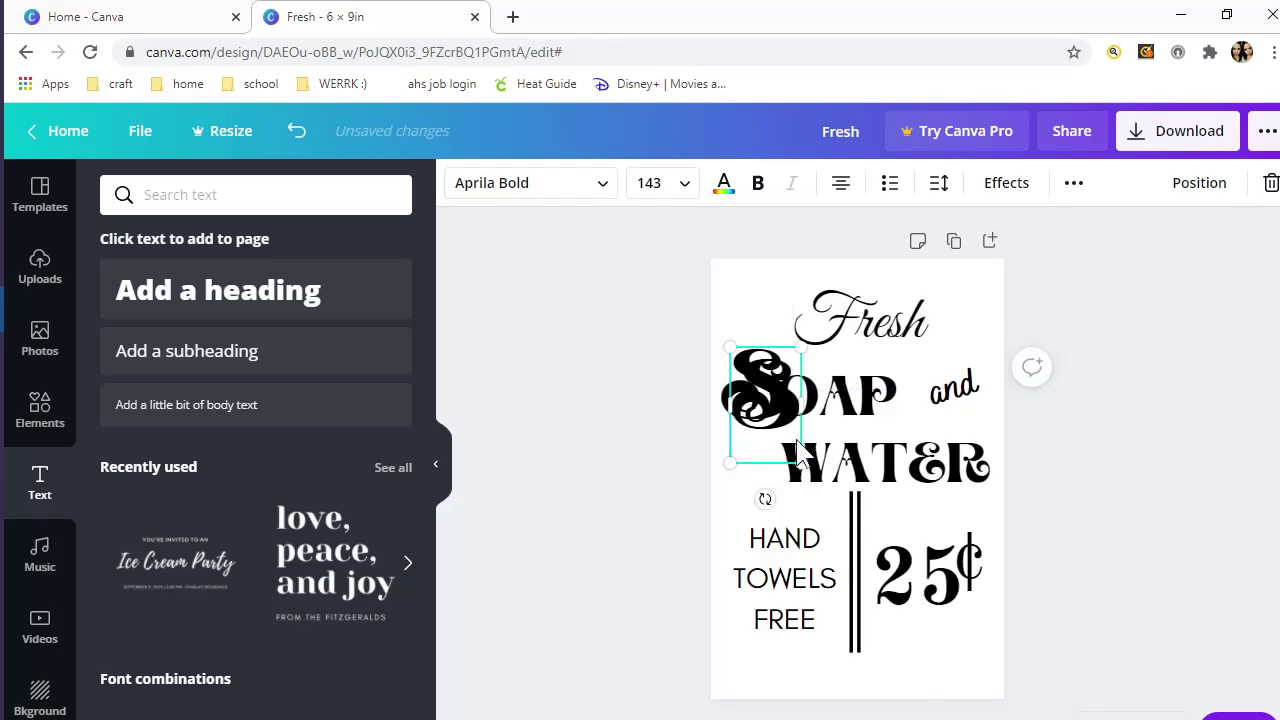
Remove the W from WATER and line the large W up before ATER.
{"action": "double_click", "coordinate": [761, 424]}
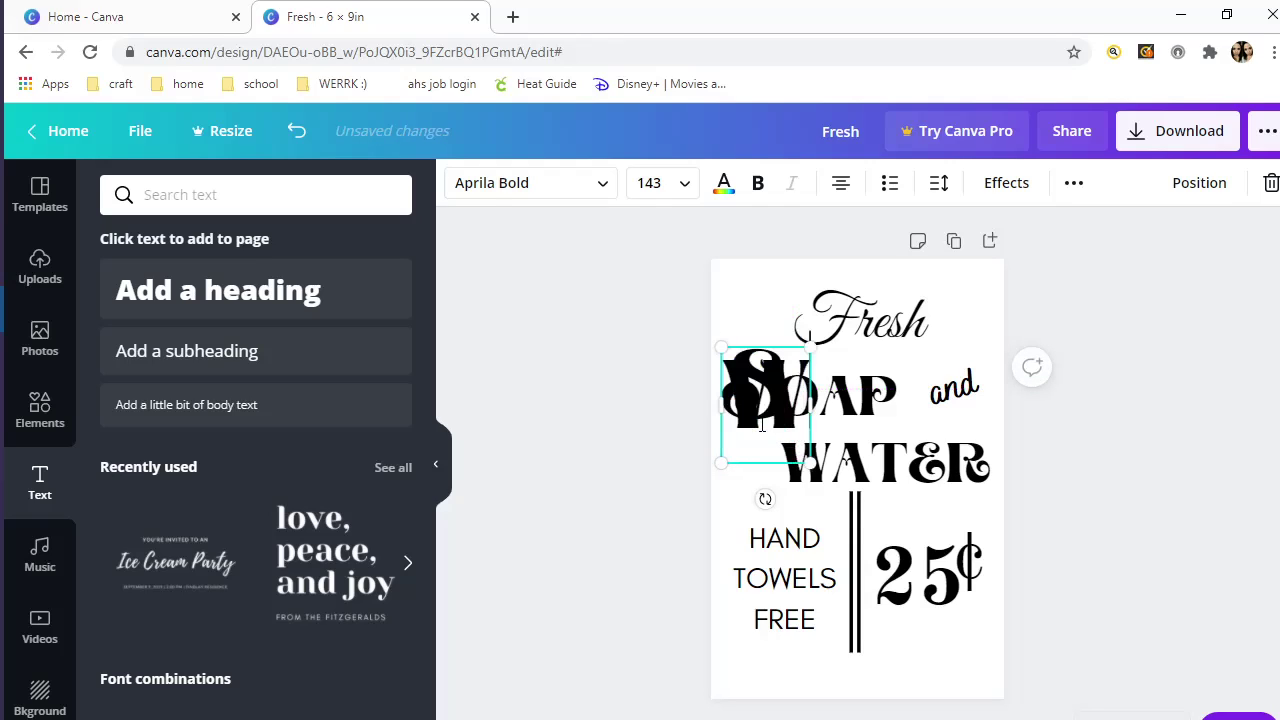
{"action": "left_click", "coordinate": [856, 472]}
{"action": "left_click", "coordinate": [856, 472]}
{"action": "left_click", "coordinate": [833, 460]}
{"action": "key", "text": "BackSpace"}
{"action": "left_click", "coordinate": [797, 428]}
{"action": "left_click_drag", "start_coordinate": [766, 432], "coordinate": [778, 484]}
Resize OAP onto one line and realign it, the big S, and 'and' together.
{"action": "left_click", "coordinate": [886, 390]}
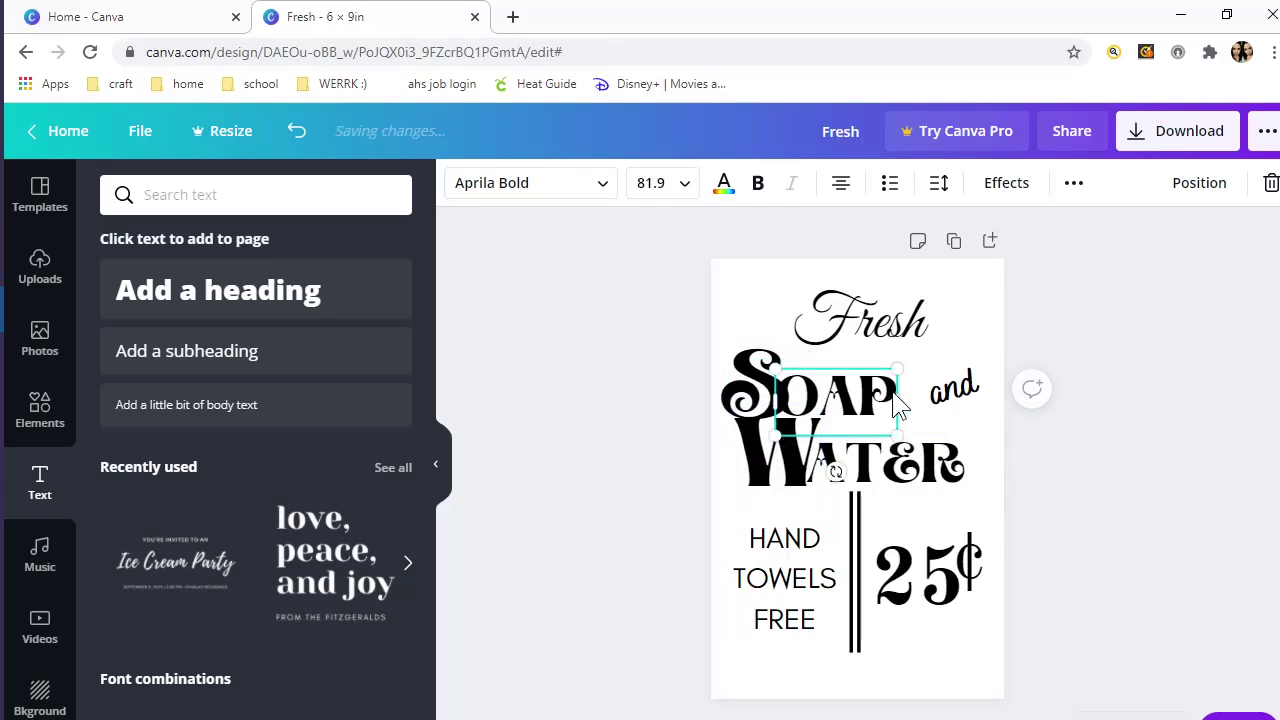
{"action": "left_click_drag", "start_coordinate": [886, 390], "coordinate": [895, 392]}
{"action": "left_click_drag", "start_coordinate": [791, 402], "coordinate": [773, 373]}
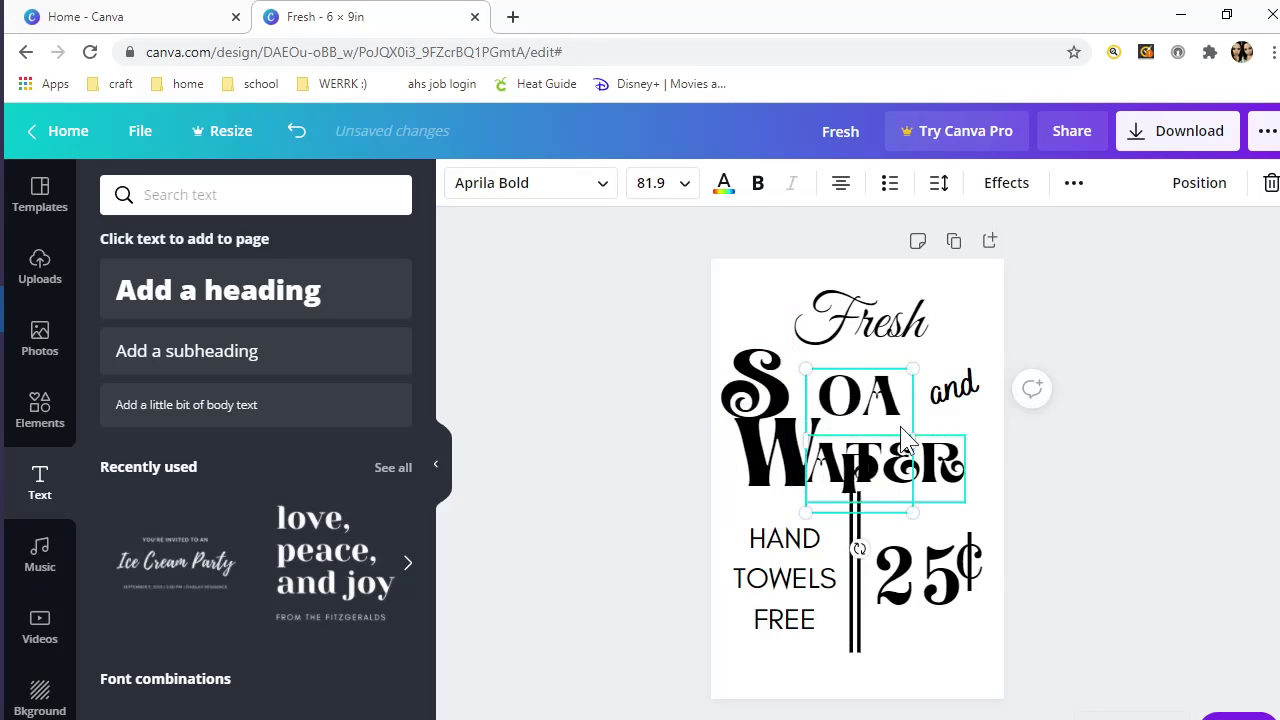
{"action": "mouse_move", "coordinate": [941, 433]}
{"action": "left_mouse_down"}
{"action": "mouse_move", "coordinate": [955, 455]}
{"action": "mouse_move", "coordinate": [943, 455]}
{"action": "left_mouse_up"}
{"action": "left_click_drag", "start_coordinate": [773, 400], "coordinate": [773, 355]}
{"action": "left_click_drag", "start_coordinate": [857, 398], "coordinate": [853, 389]}
{"action": "left_click_drag", "start_coordinate": [986, 395], "coordinate": [986, 389]}
{"action": "left_click", "coordinate": [914, 657]}
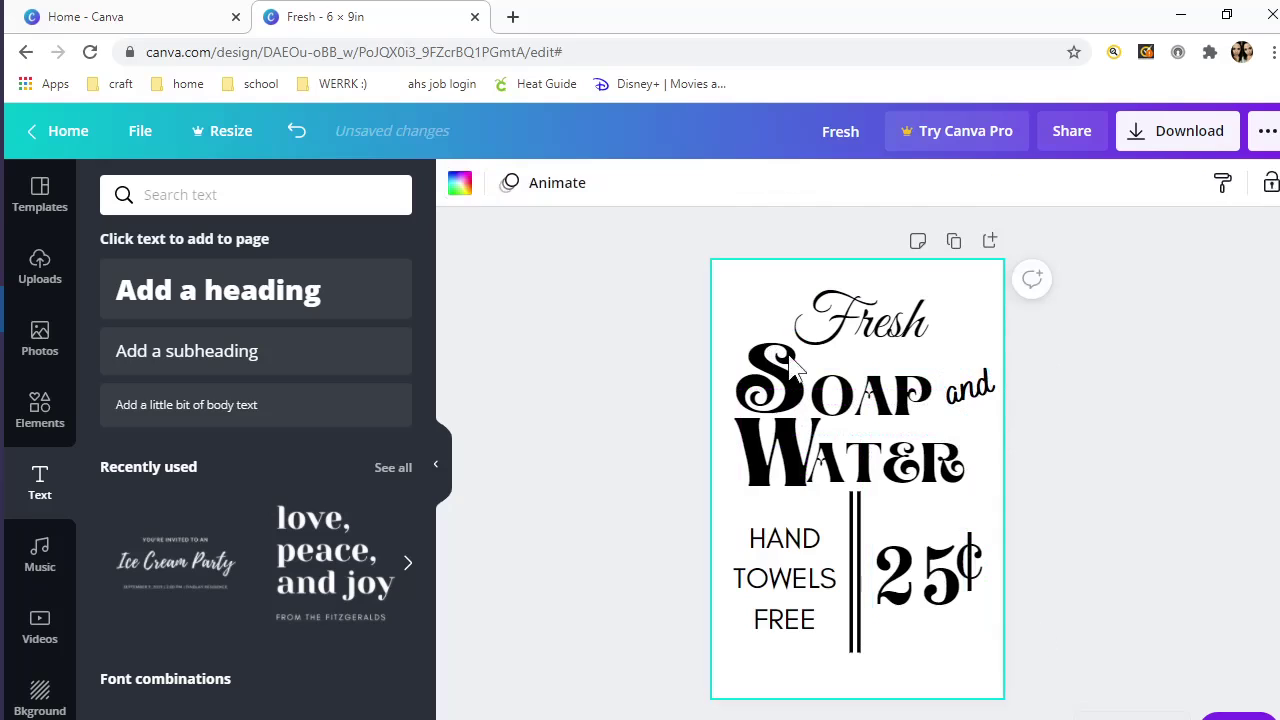
Download the finished sign as a PNG and dismiss the success pop-up.
{"action": "left_click", "coordinate": [1125, 436]}
{"action": "left_click", "coordinate": [1170, 140]}
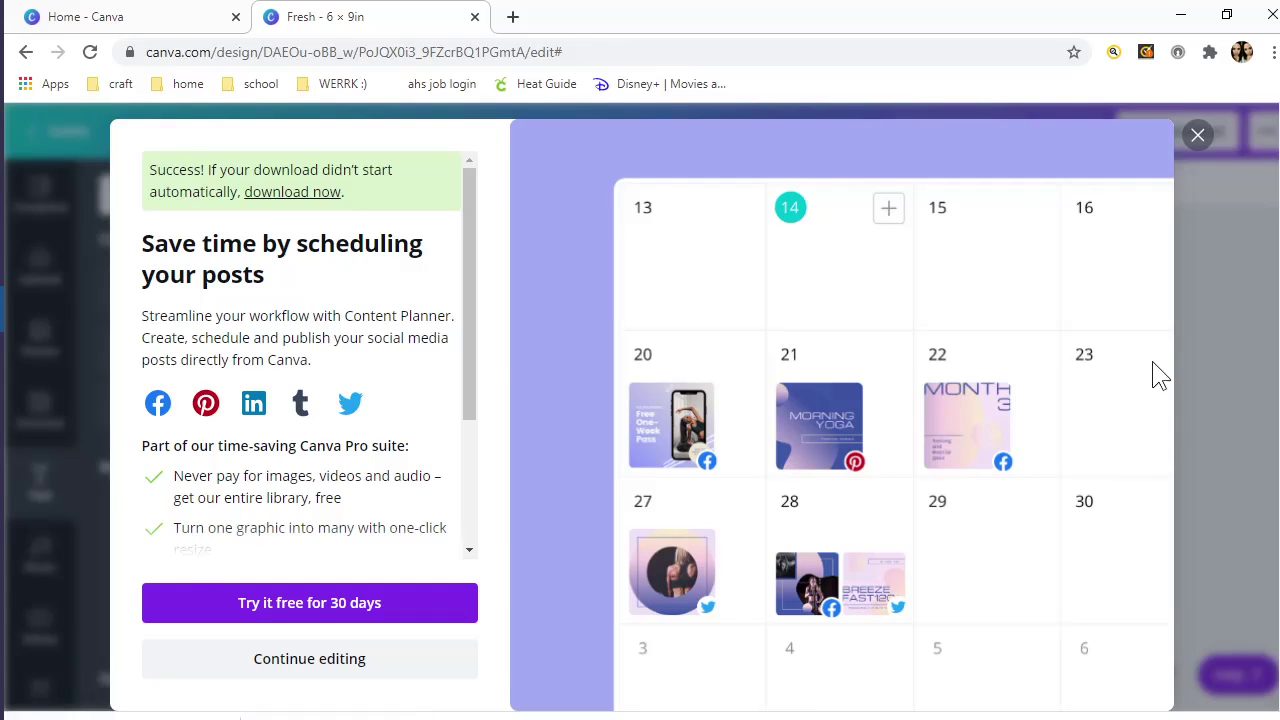
{"action": "left_click", "coordinate": [1197, 135]}
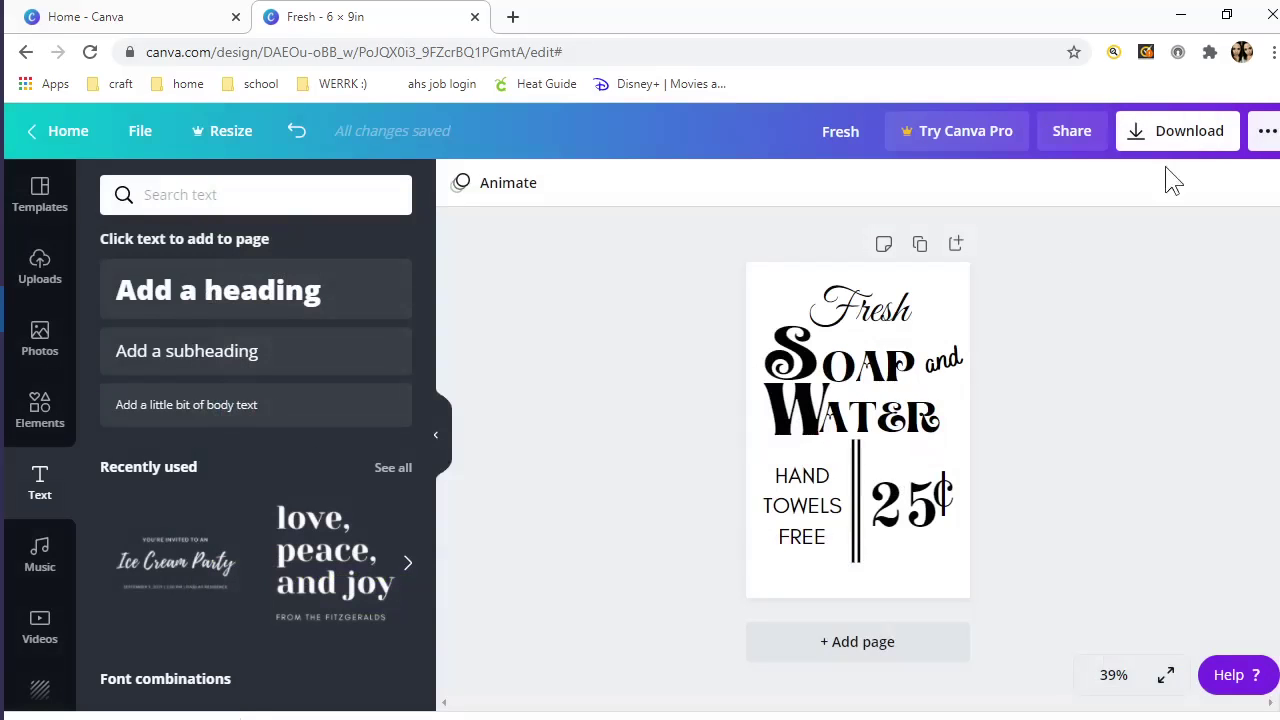